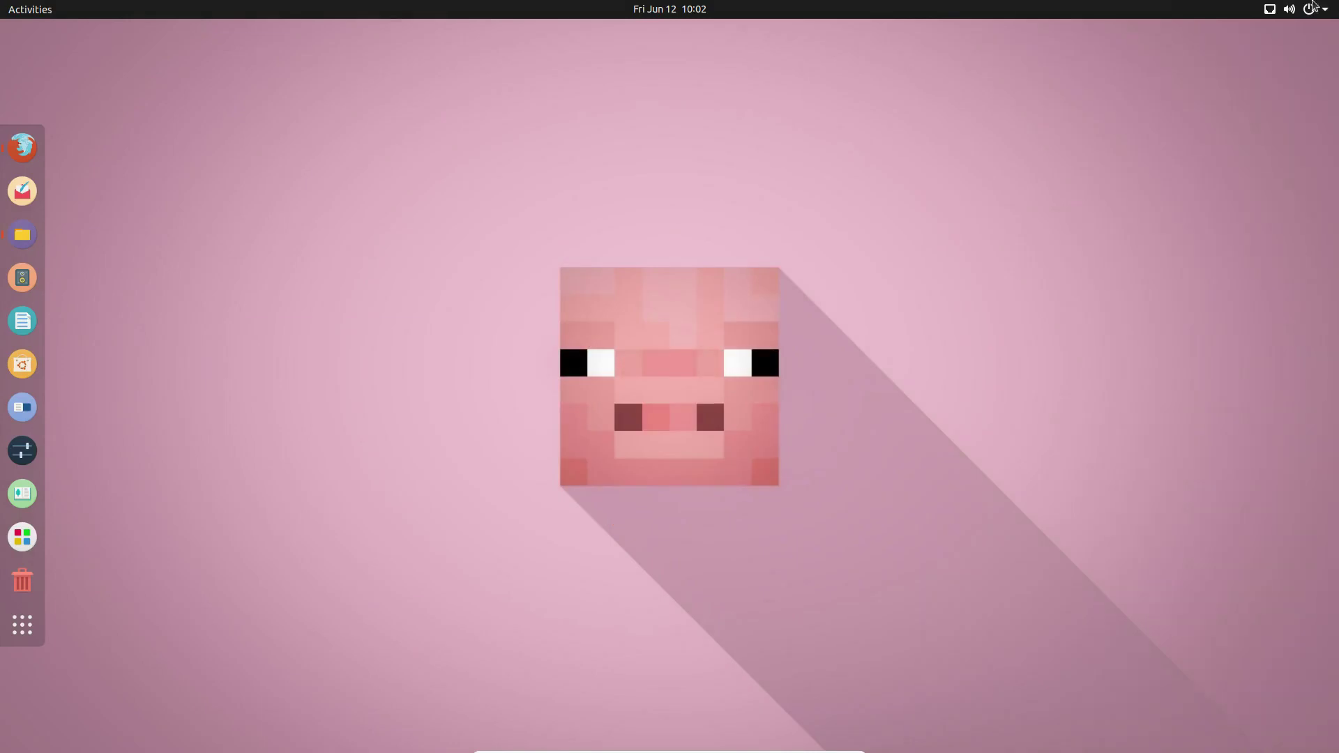
Step: Launch GNOME Settings from the system menu on its Appearance page
click(1314, 8)
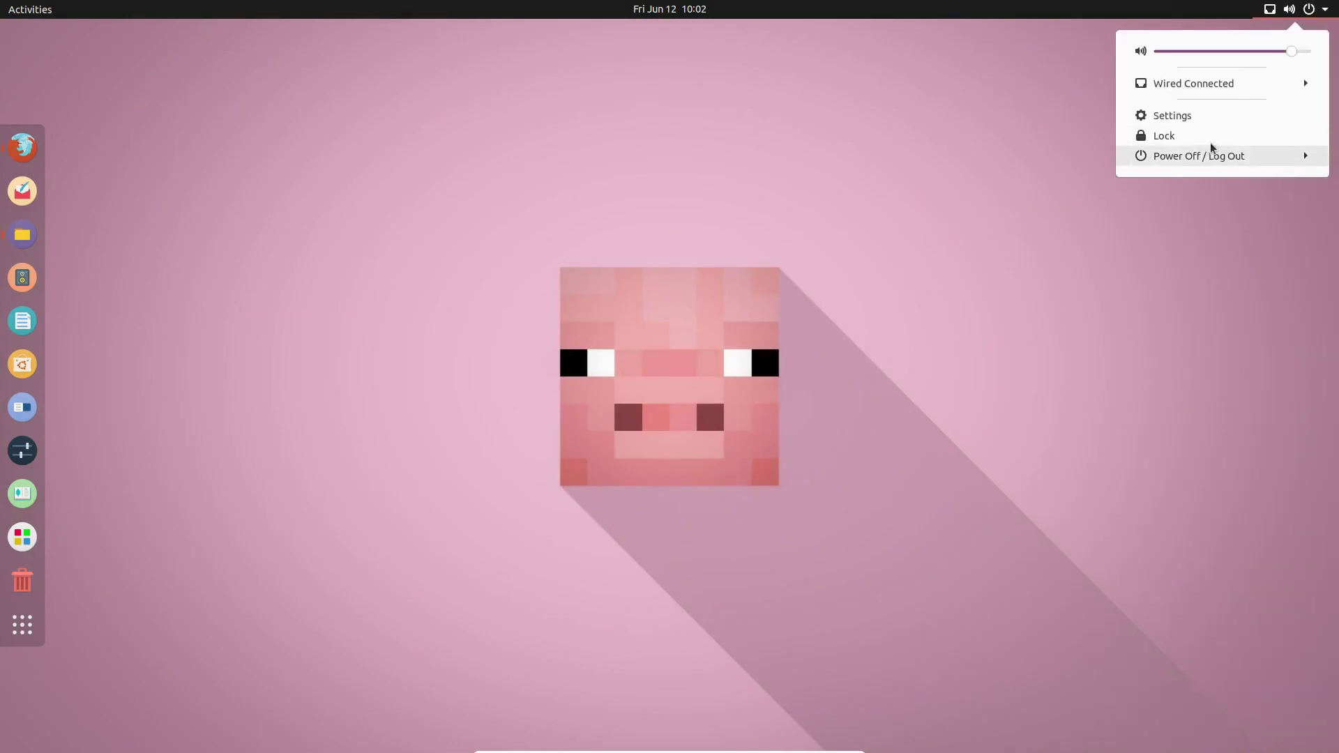
click(1199, 116)
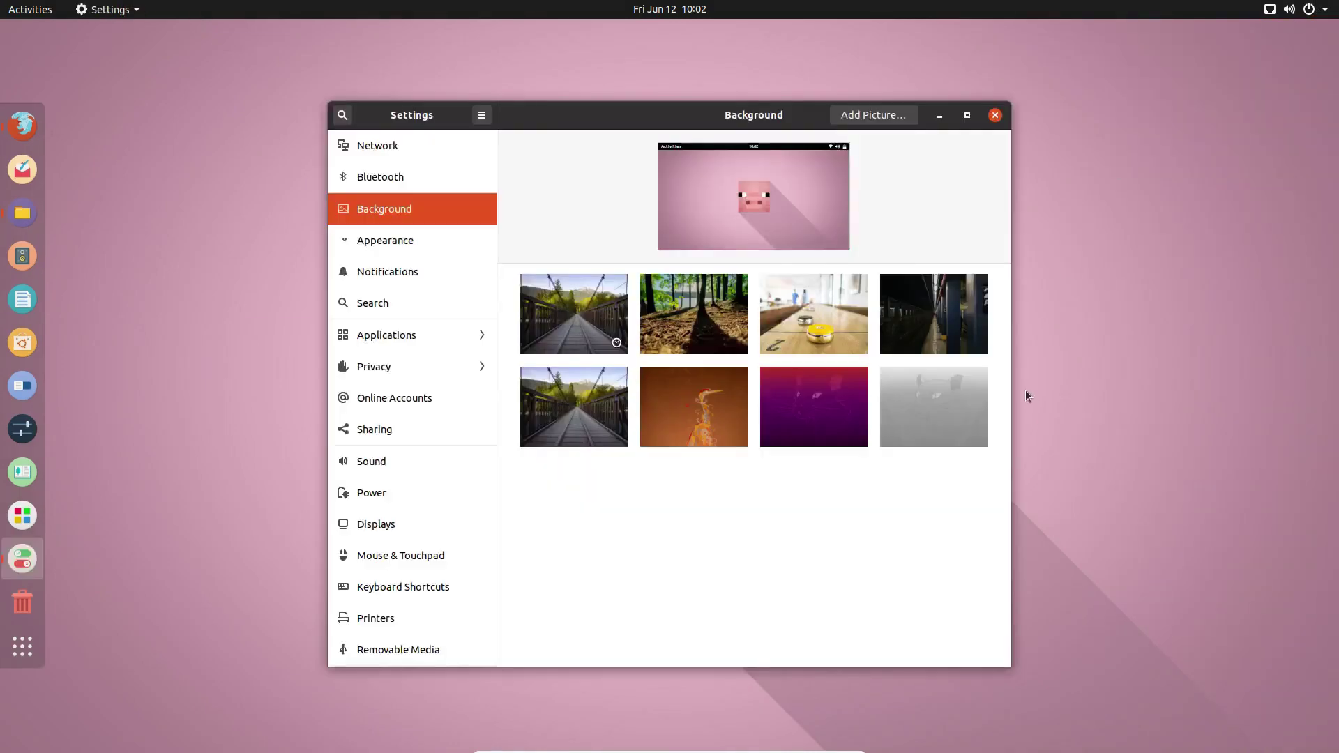
click(395, 245)
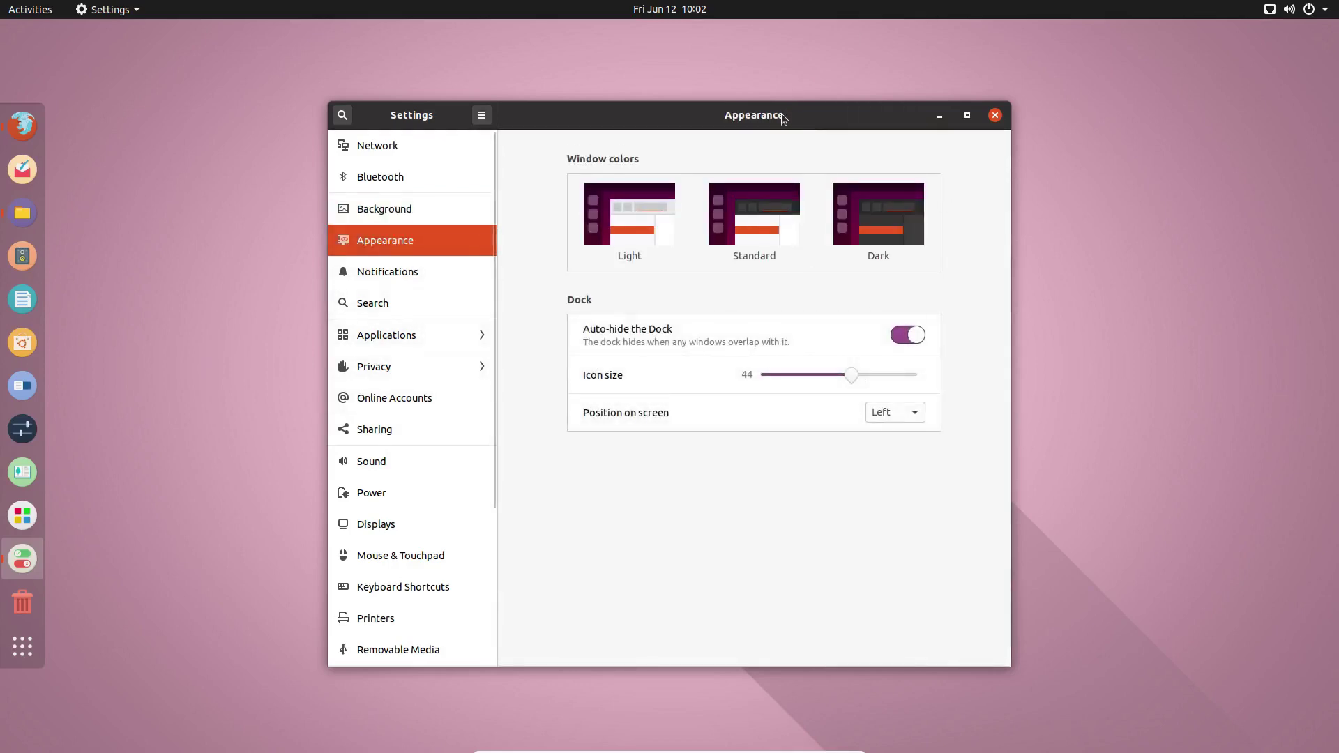
drag(781, 115, 796, 109)
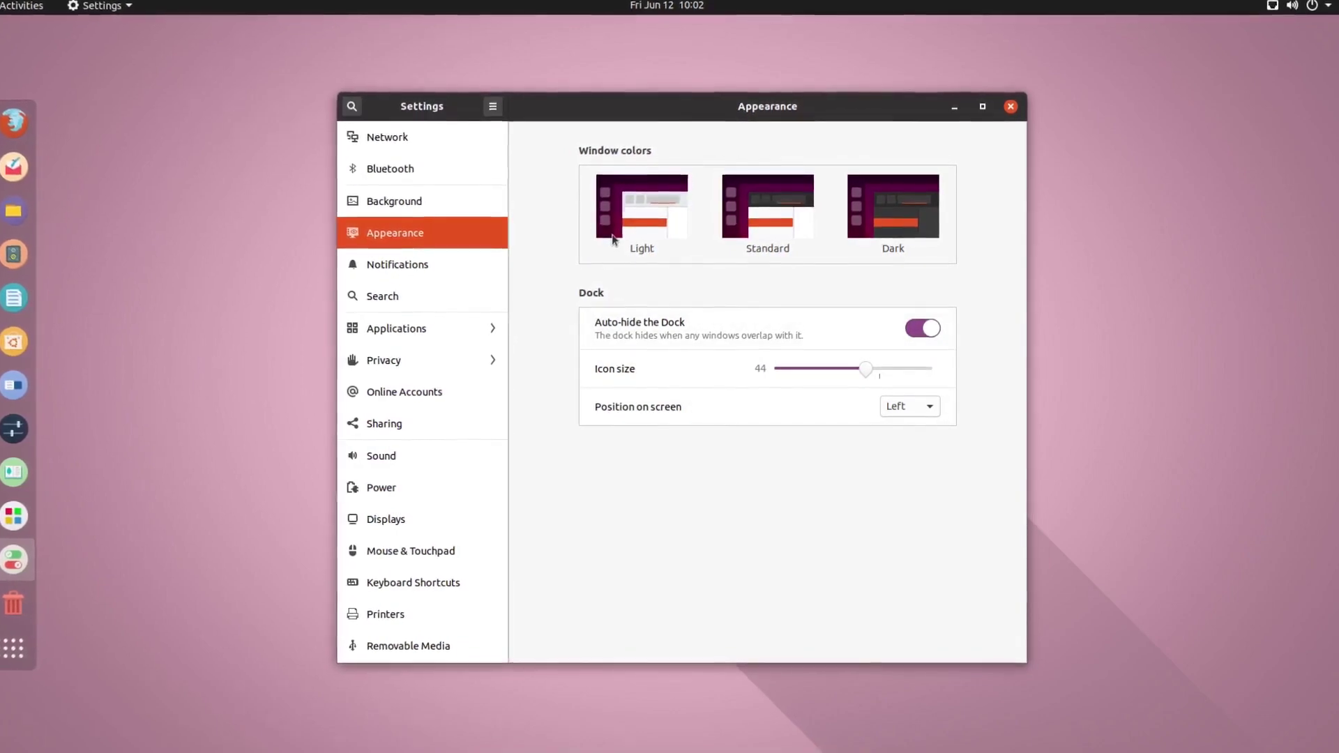
Step: Place Files beside Settings and switch window colours from Standard to Dark
click(14, 210)
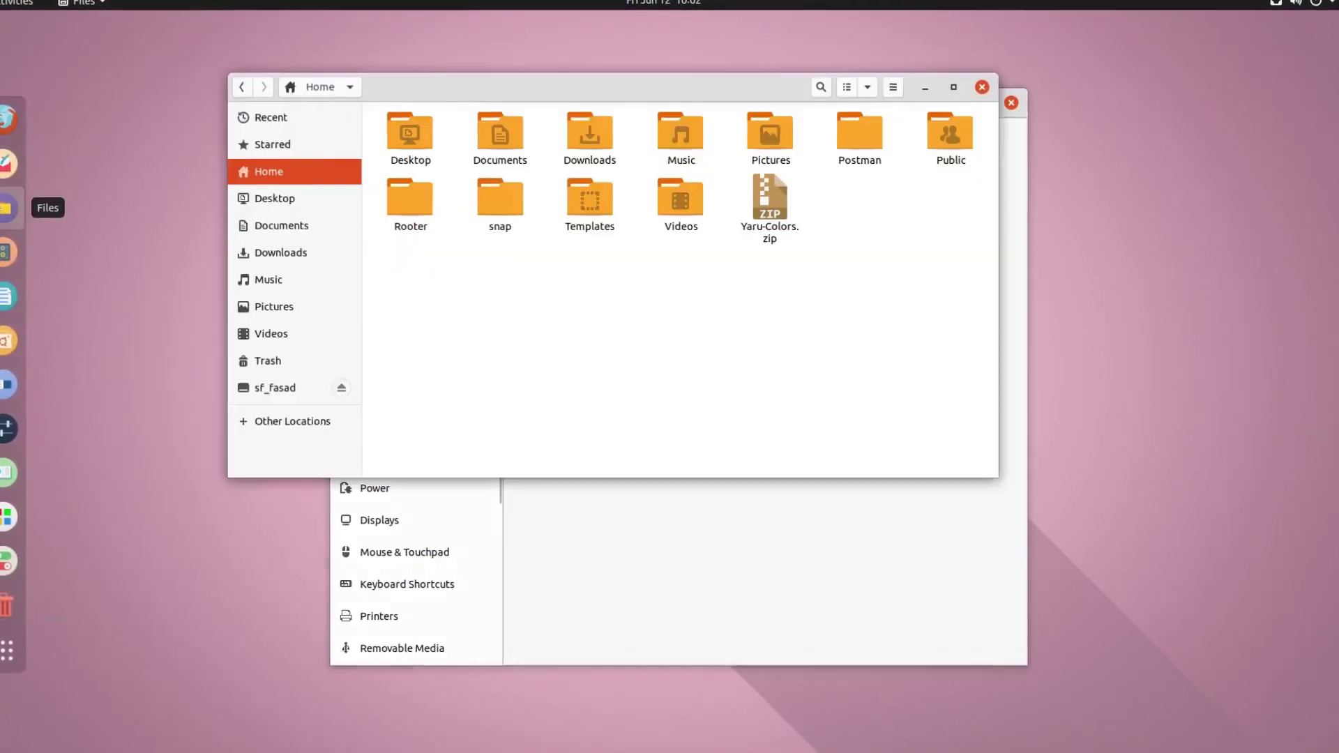
drag(735, 95, 659, 125)
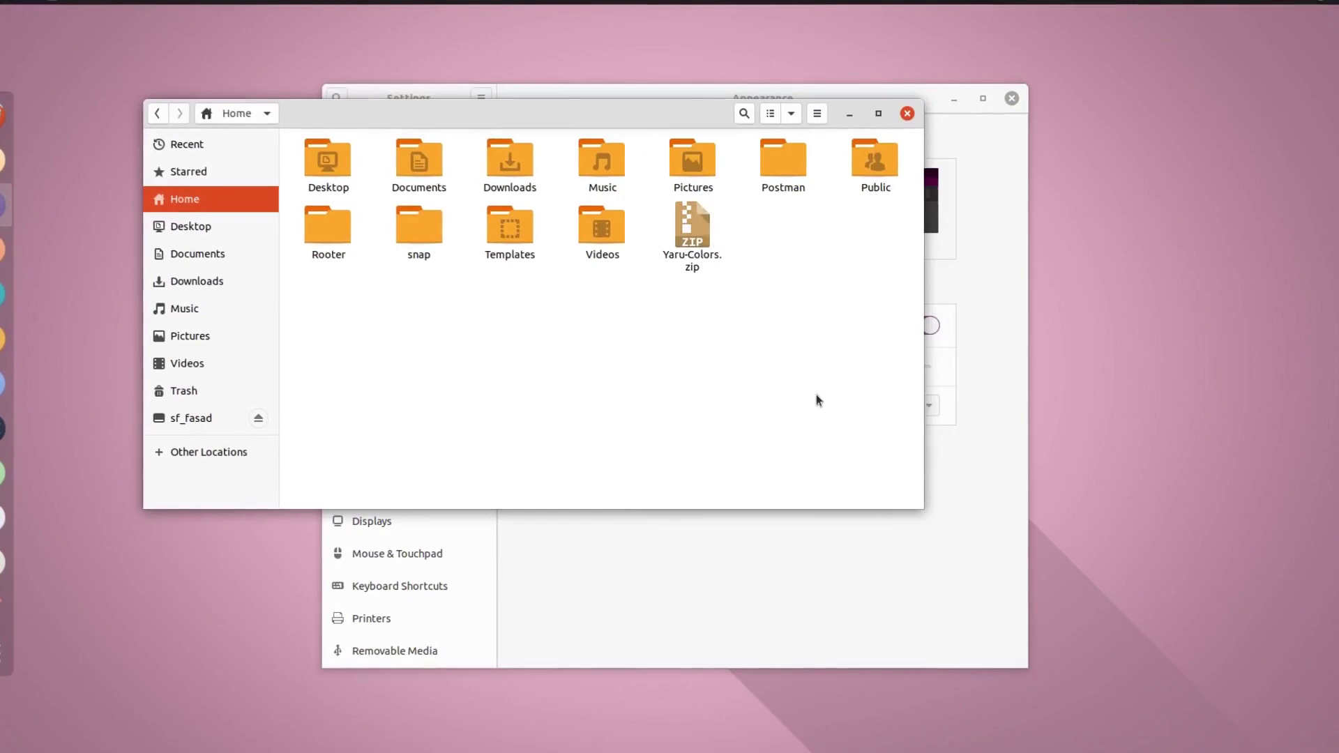
key(alt+Tab)
drag(762, 97, 995, 104)
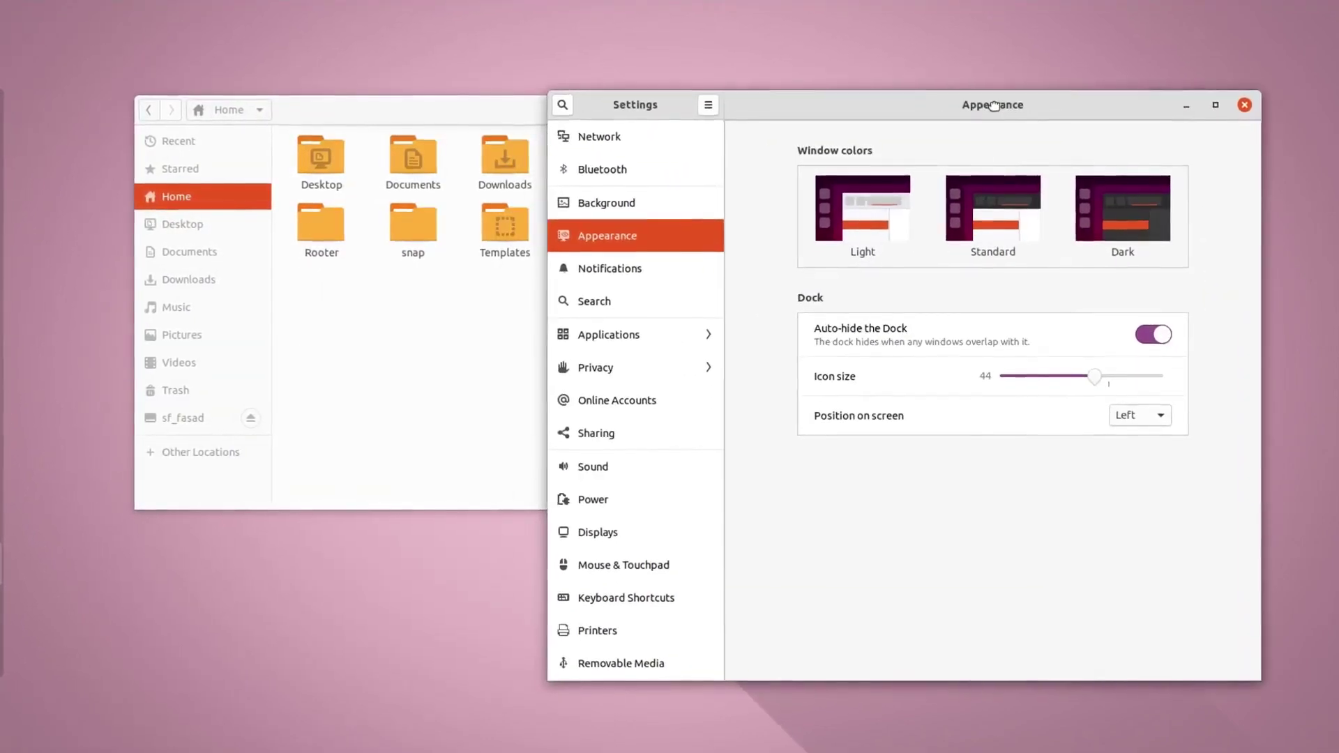
click(992, 212)
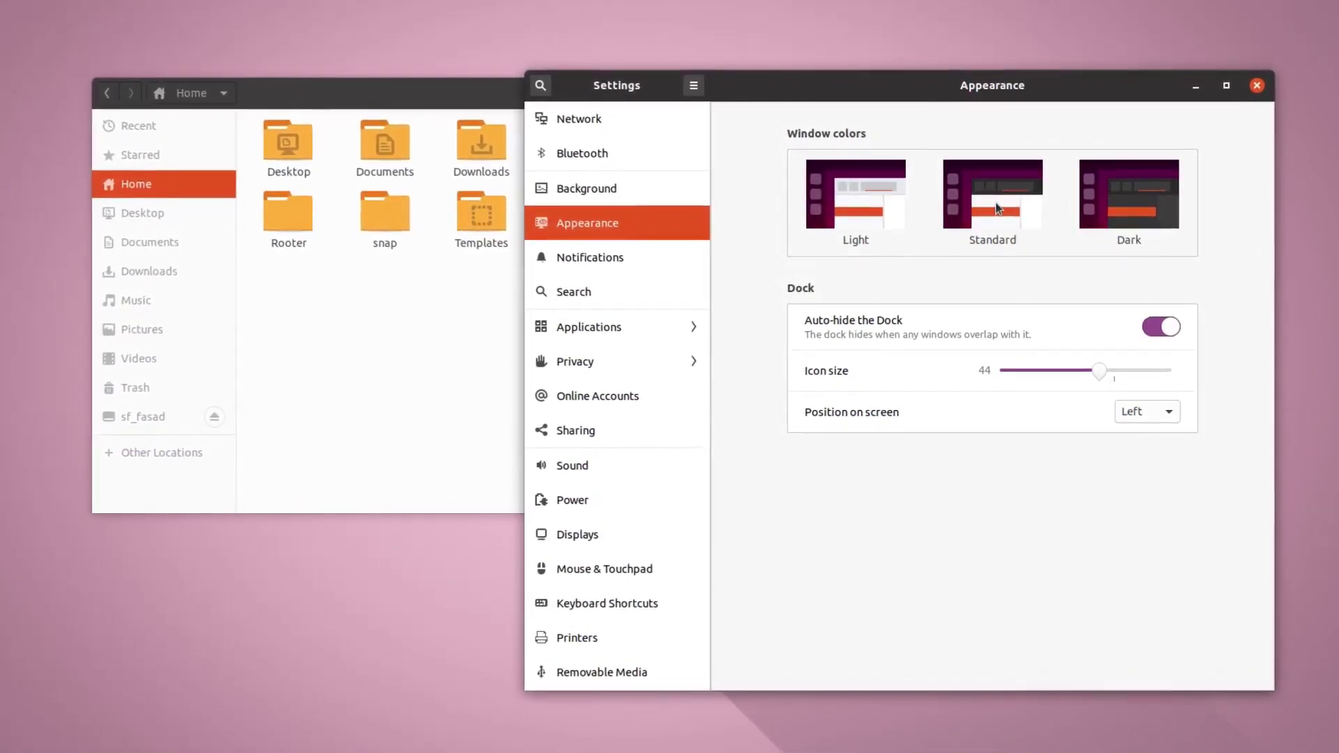
click(1146, 207)
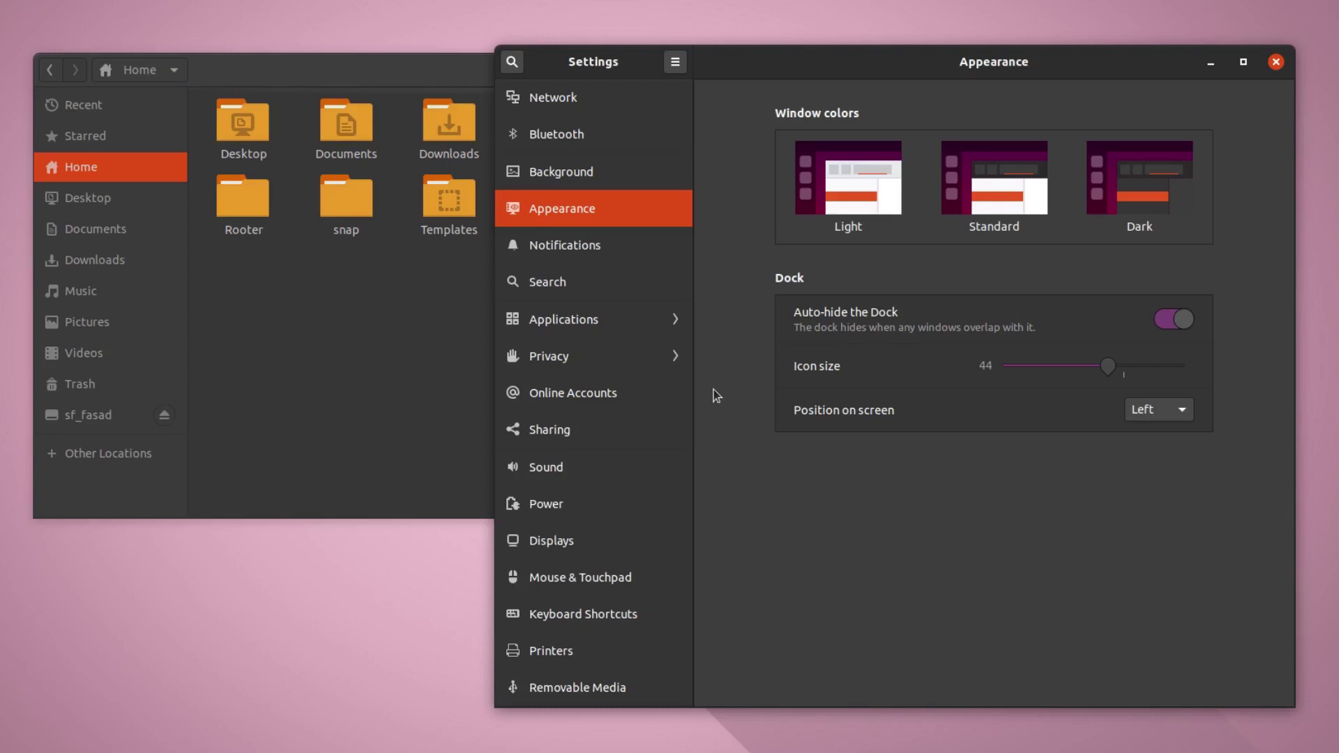
Step: Raise the Files window and close the Settings window
click(417, 385)
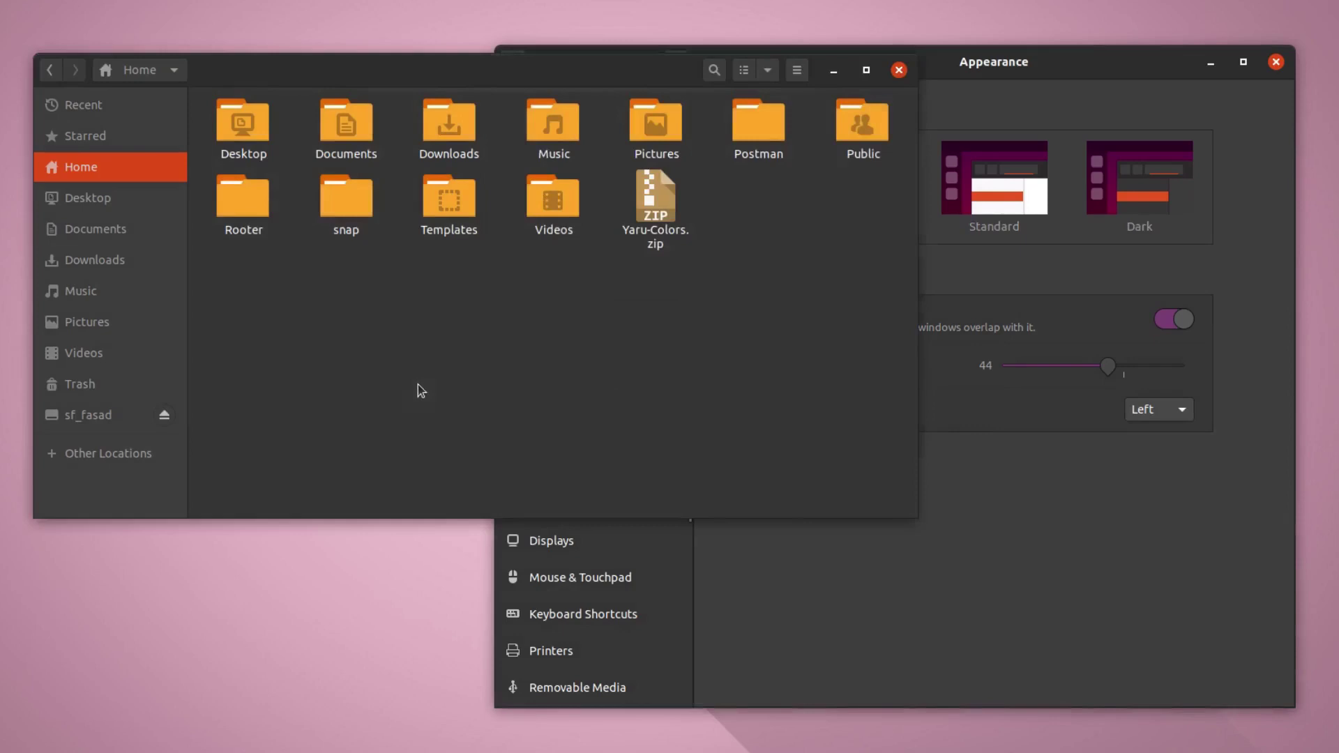
click(1219, 85)
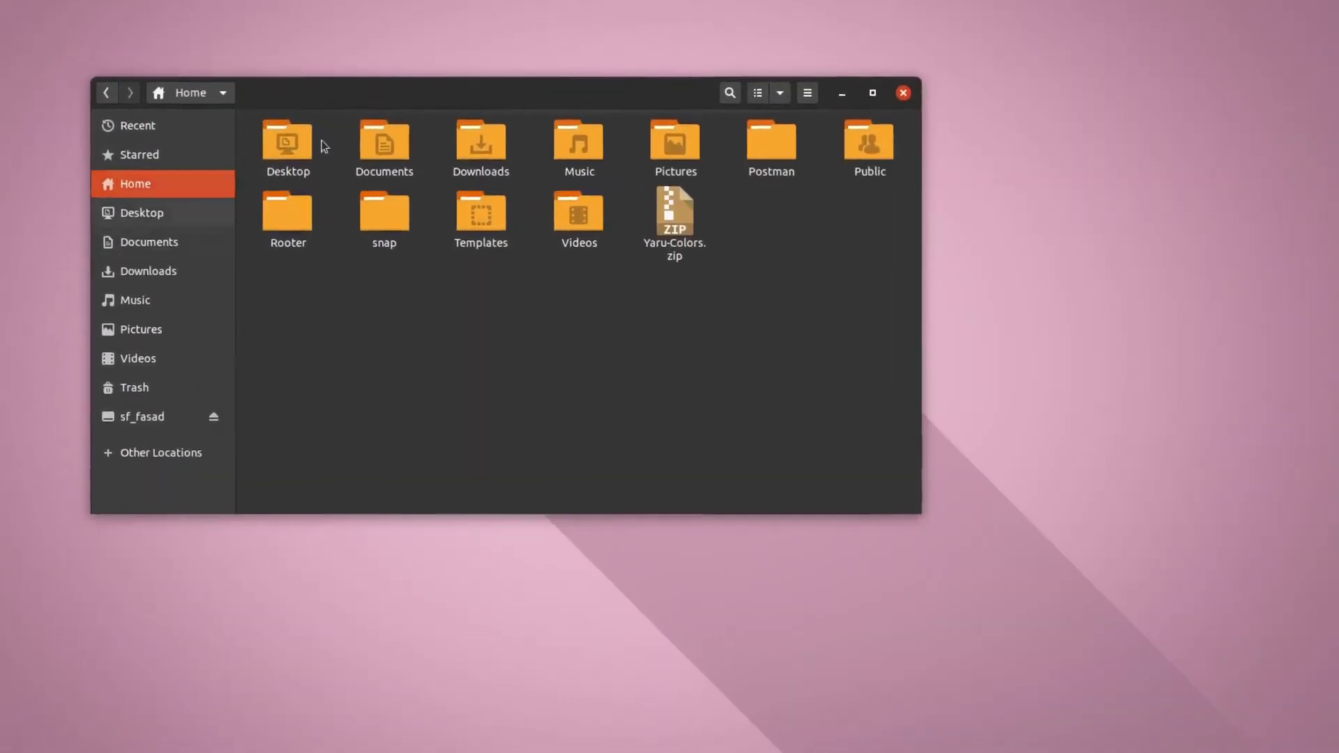
Step: Minimize Files, bring up Firefox on Yaru-Colors, and scroll through its README colour table
click(847, 107)
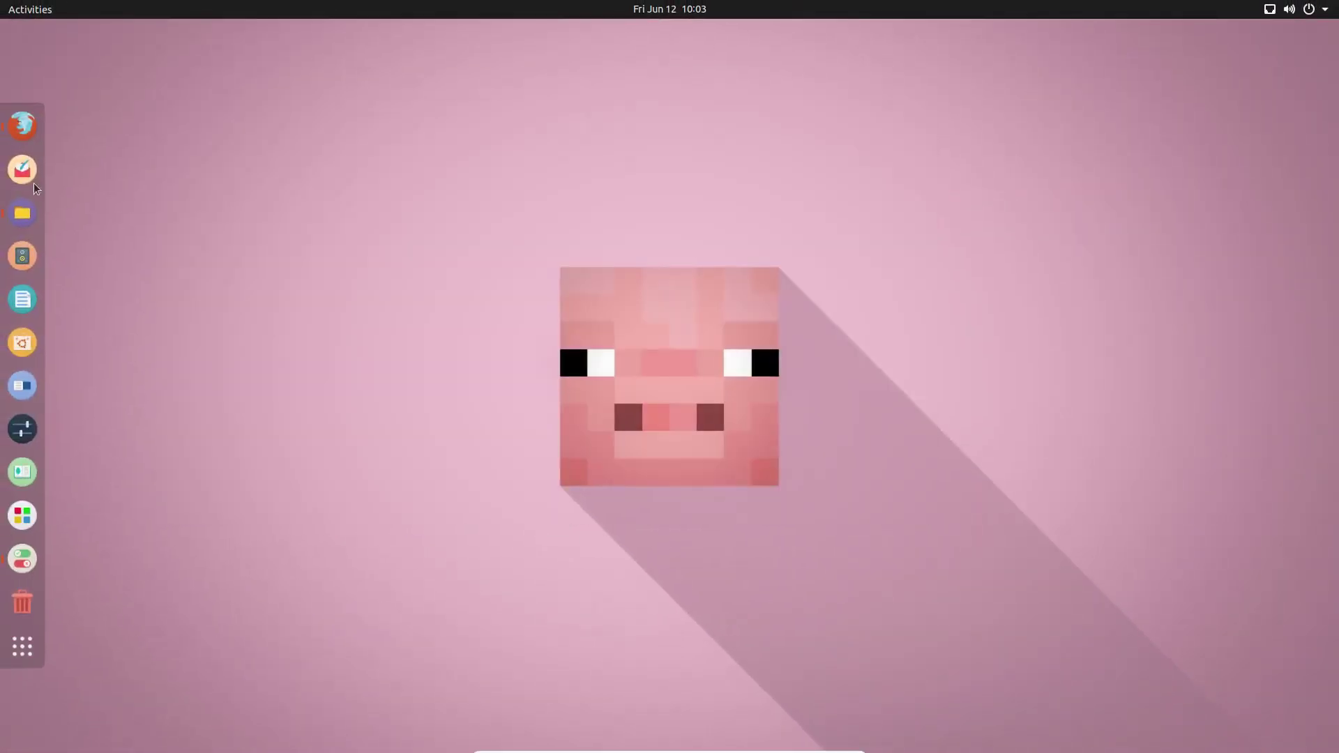
click(33, 135)
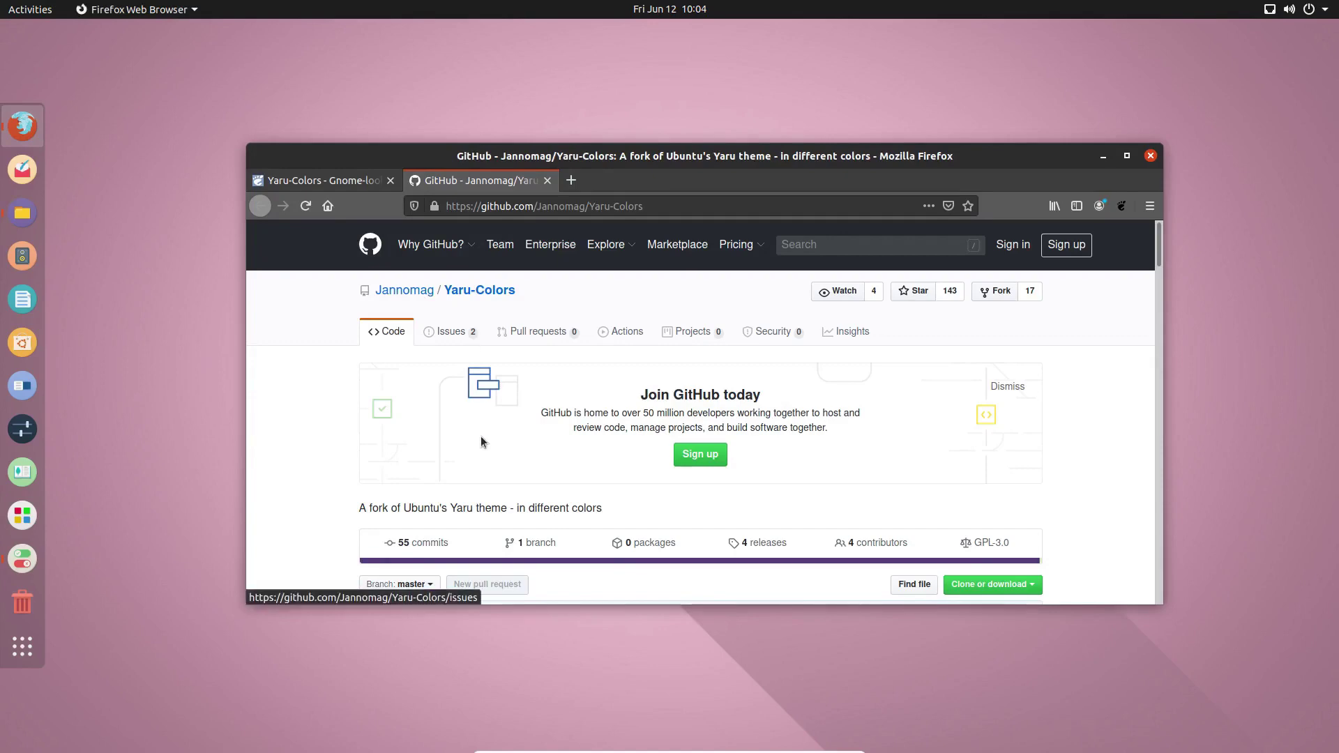
scroll(650, 374, down, 2)
scroll(647, 371, down, 7)
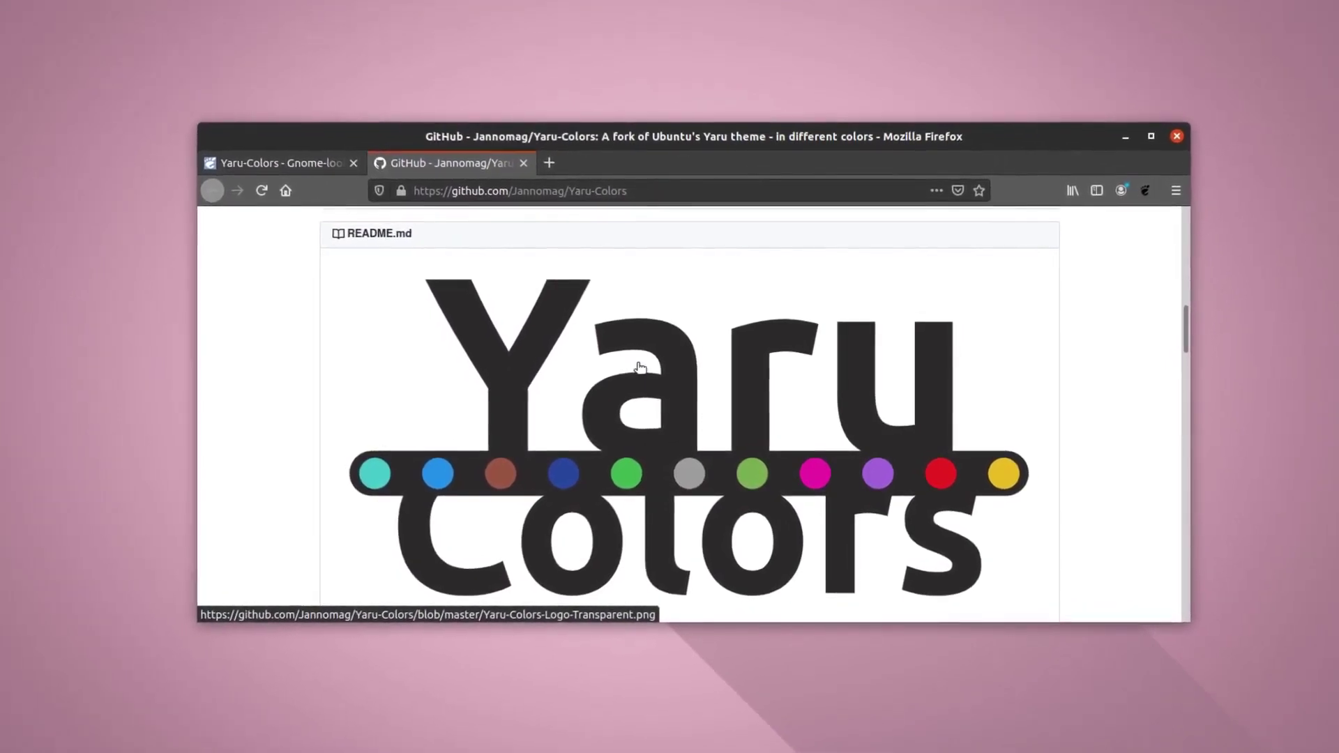
scroll(636, 369, down, 3)
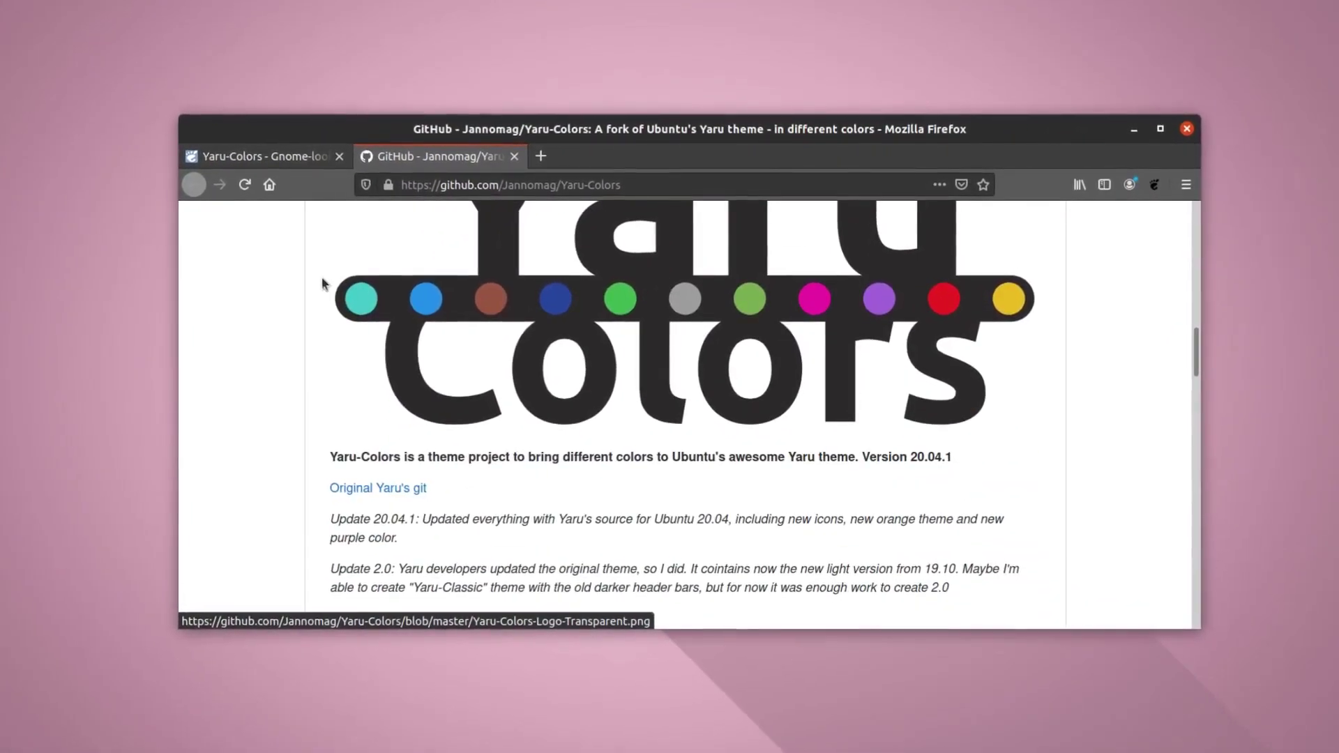
scroll(776, 433, down, 15)
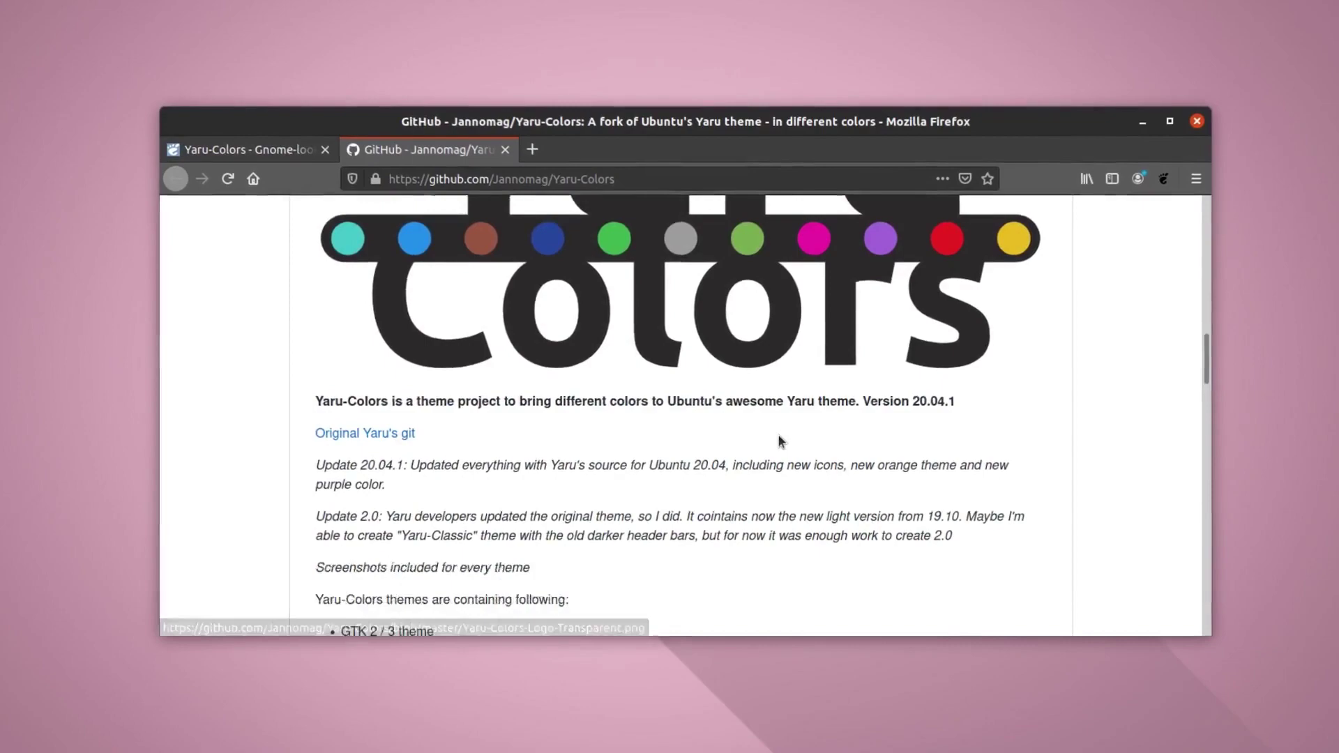
scroll(776, 436, down, 5)
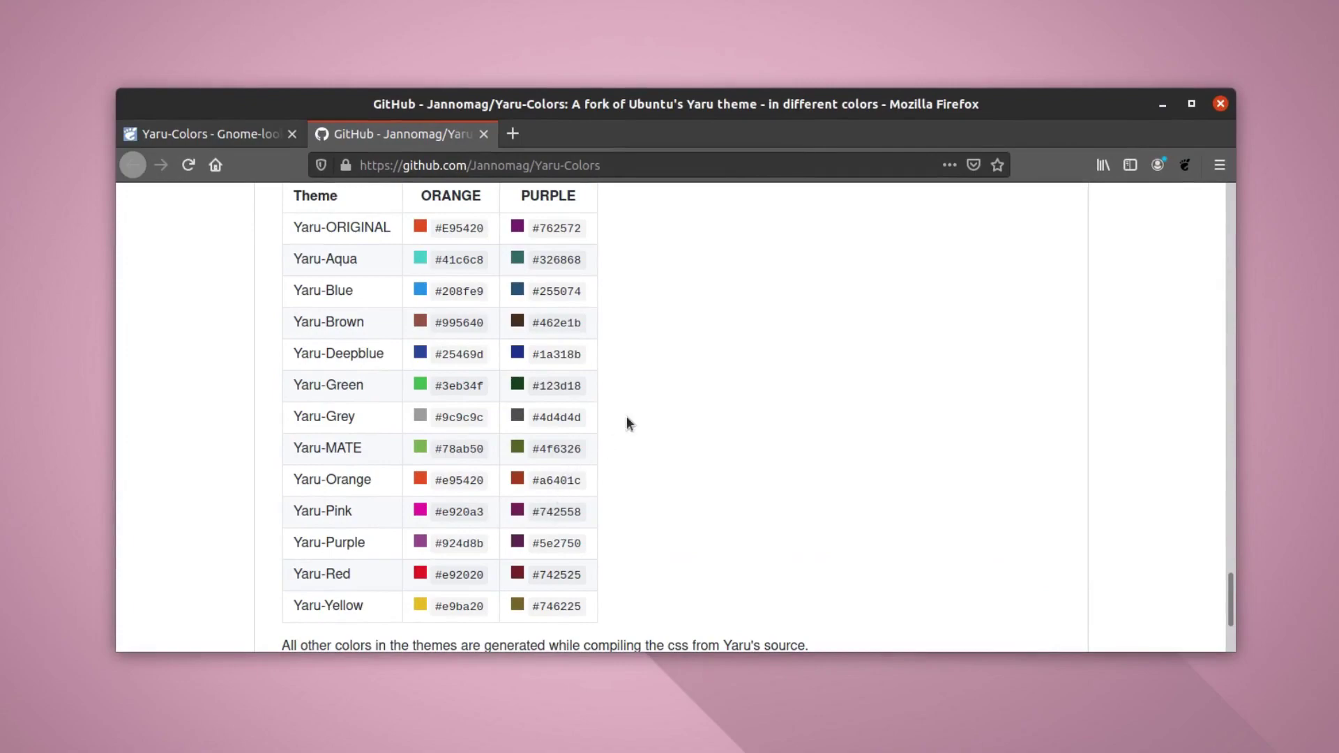
scroll(626, 422, up, 20)
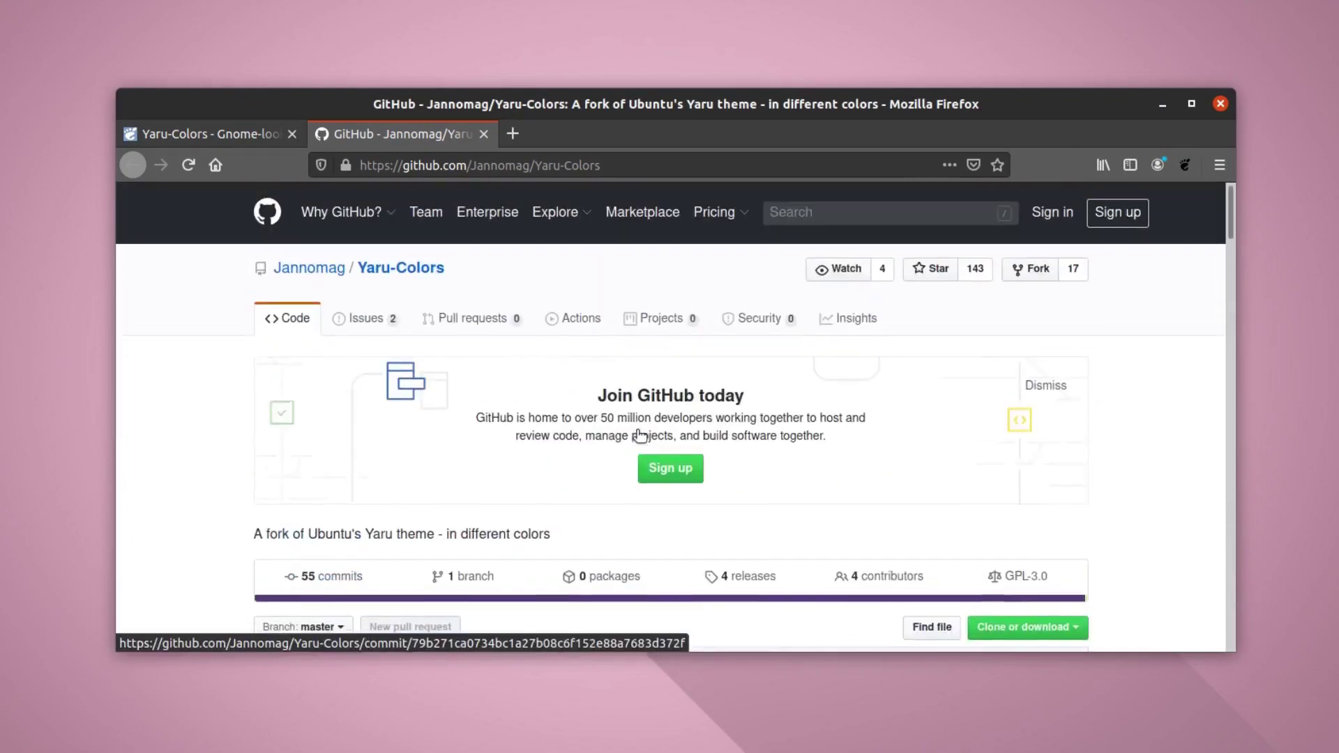
scroll(640, 436, down, 5)
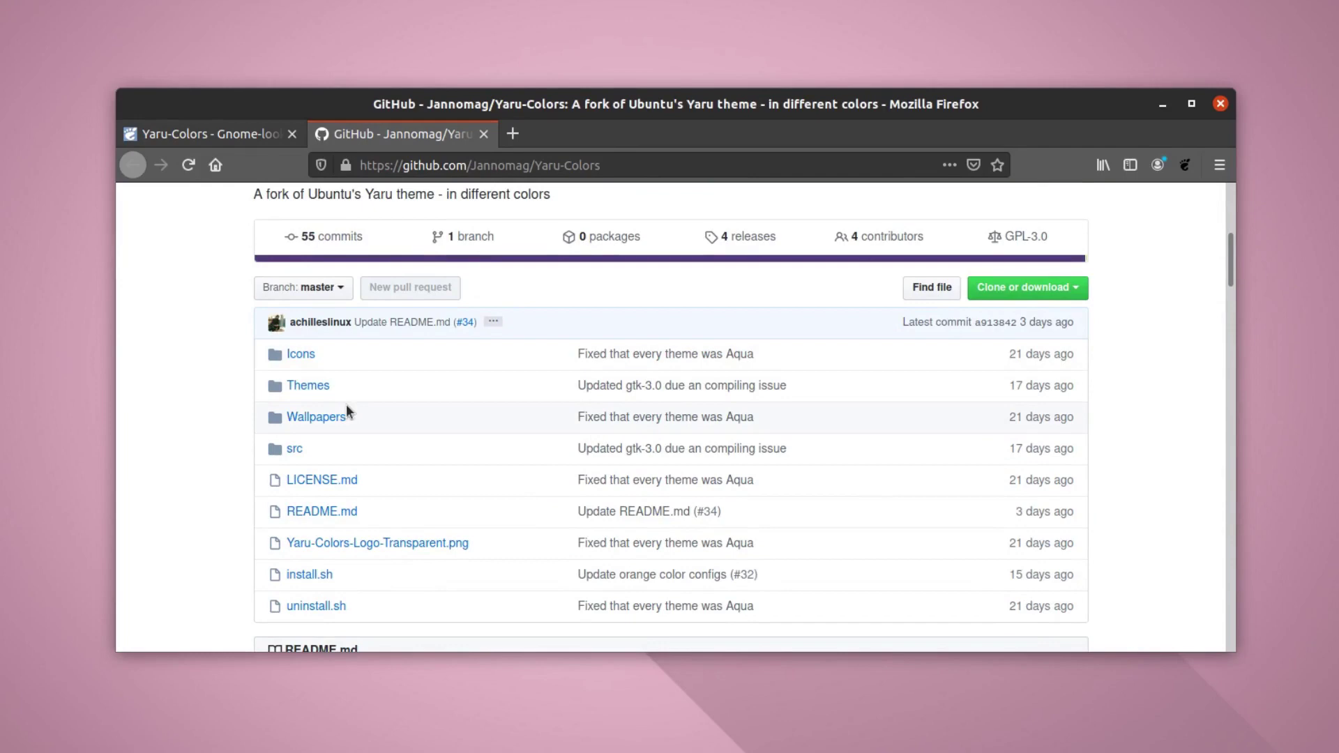
scroll(346, 417, down, 3)
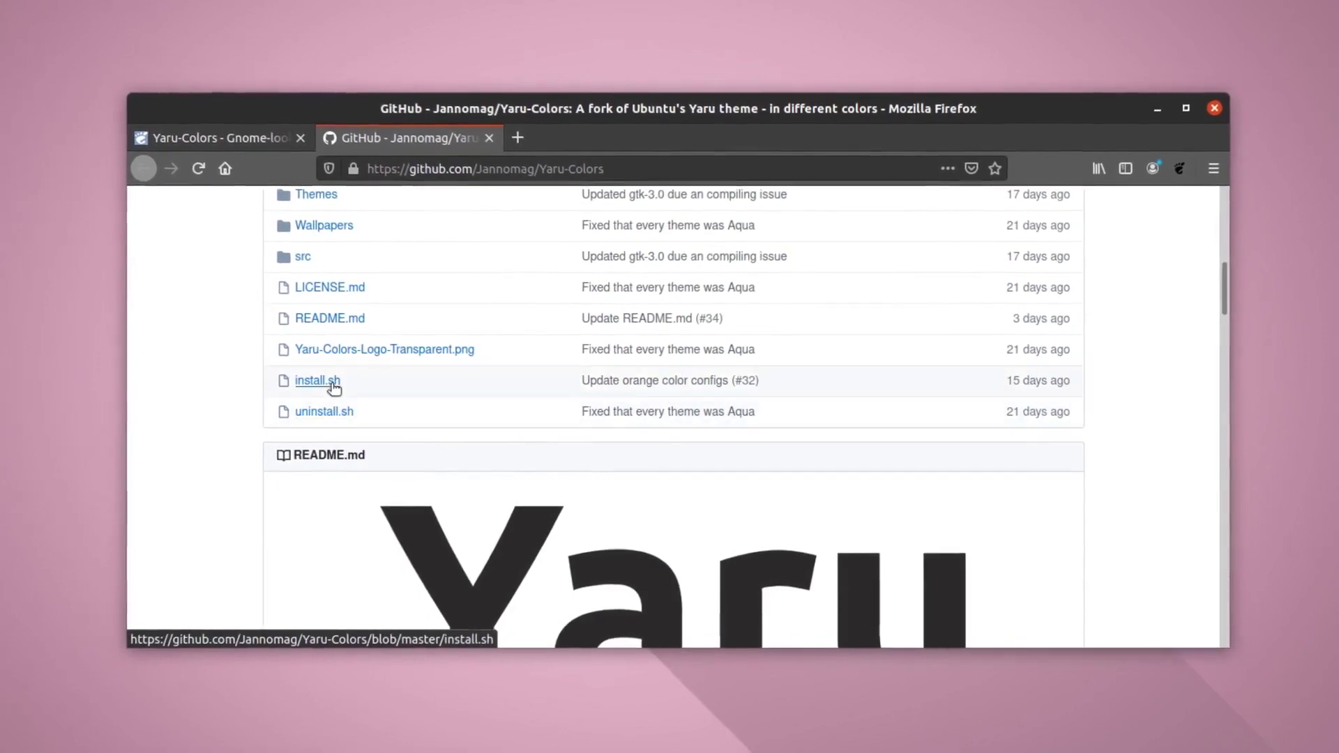
click(332, 383)
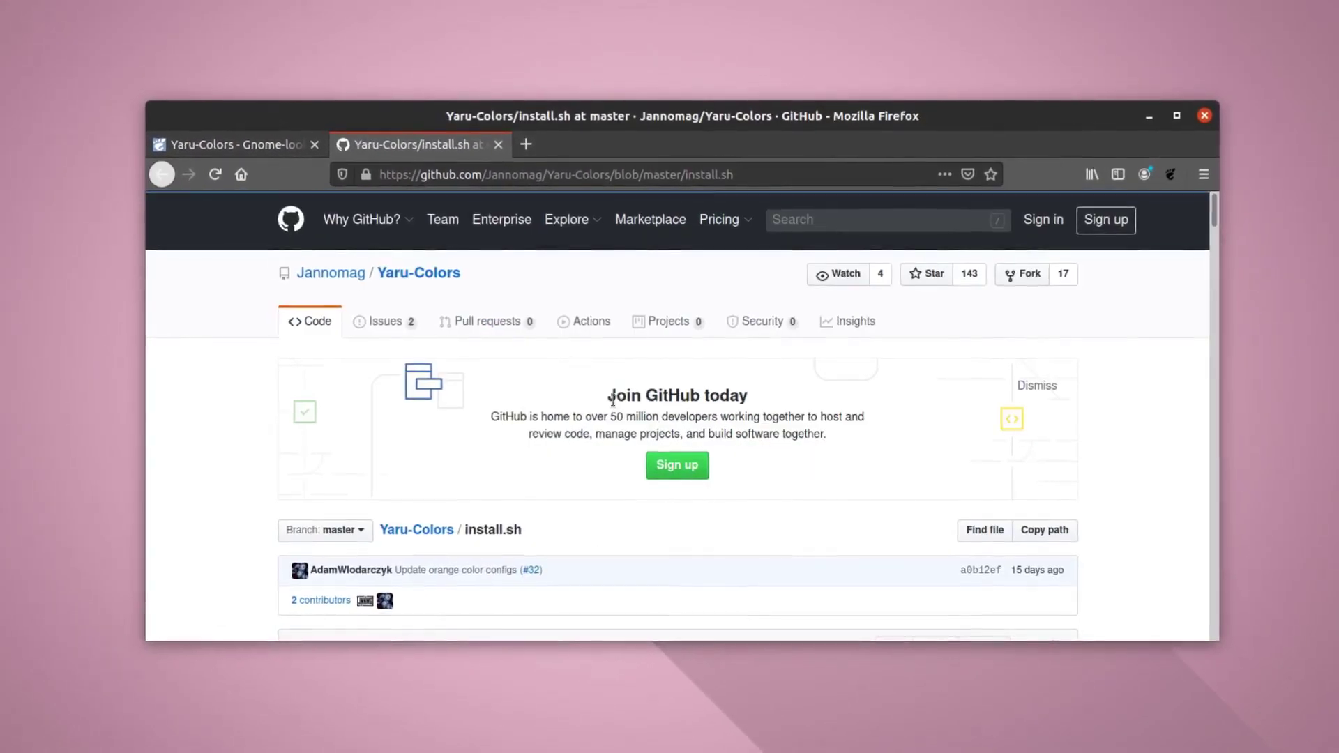
scroll(613, 401, down, 10)
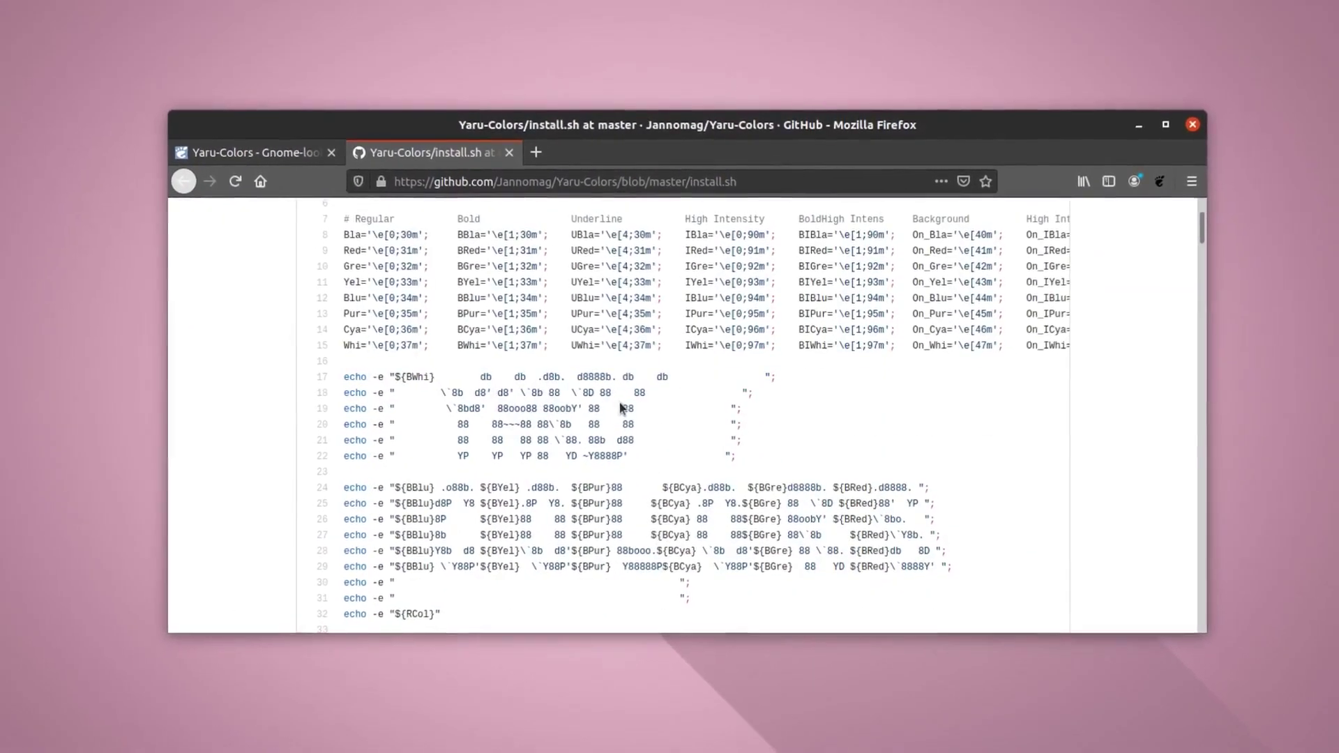
scroll(620, 408, down, 6)
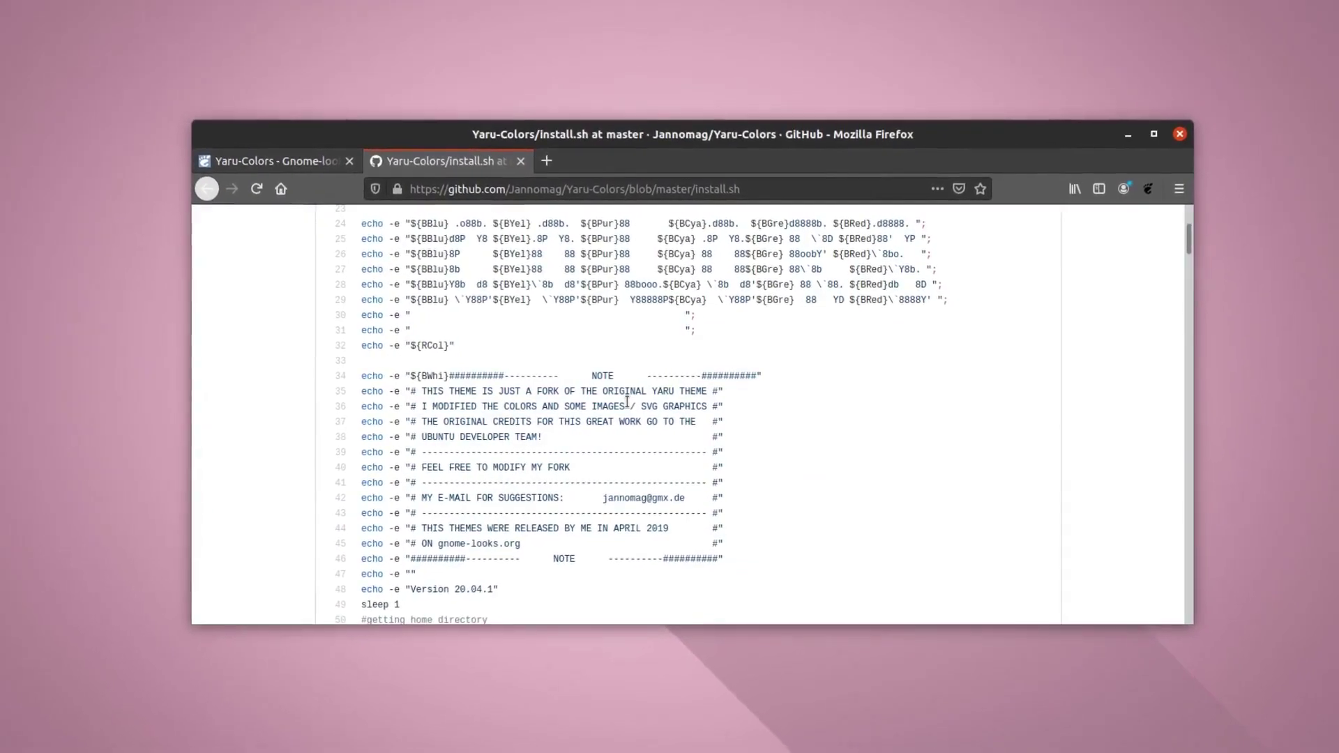
scroll(627, 401, down, 8)
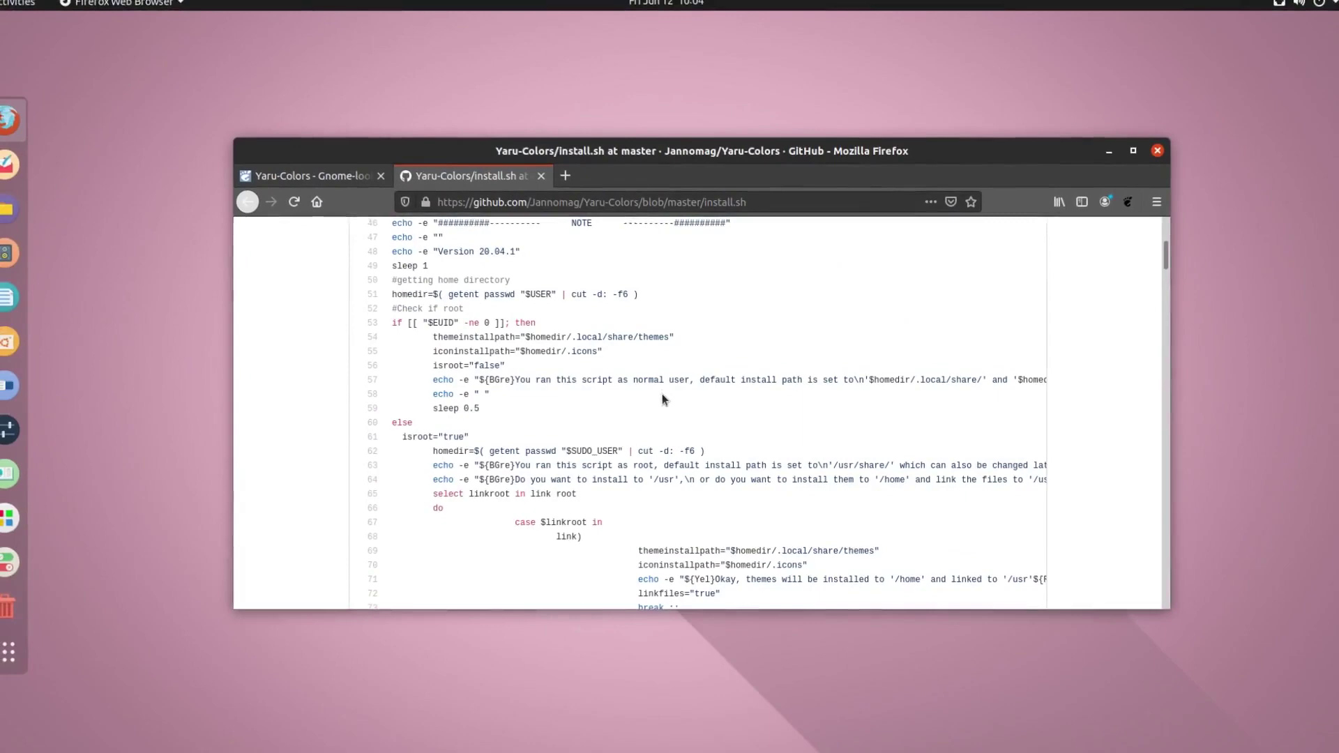
scroll(662, 397, down, 7)
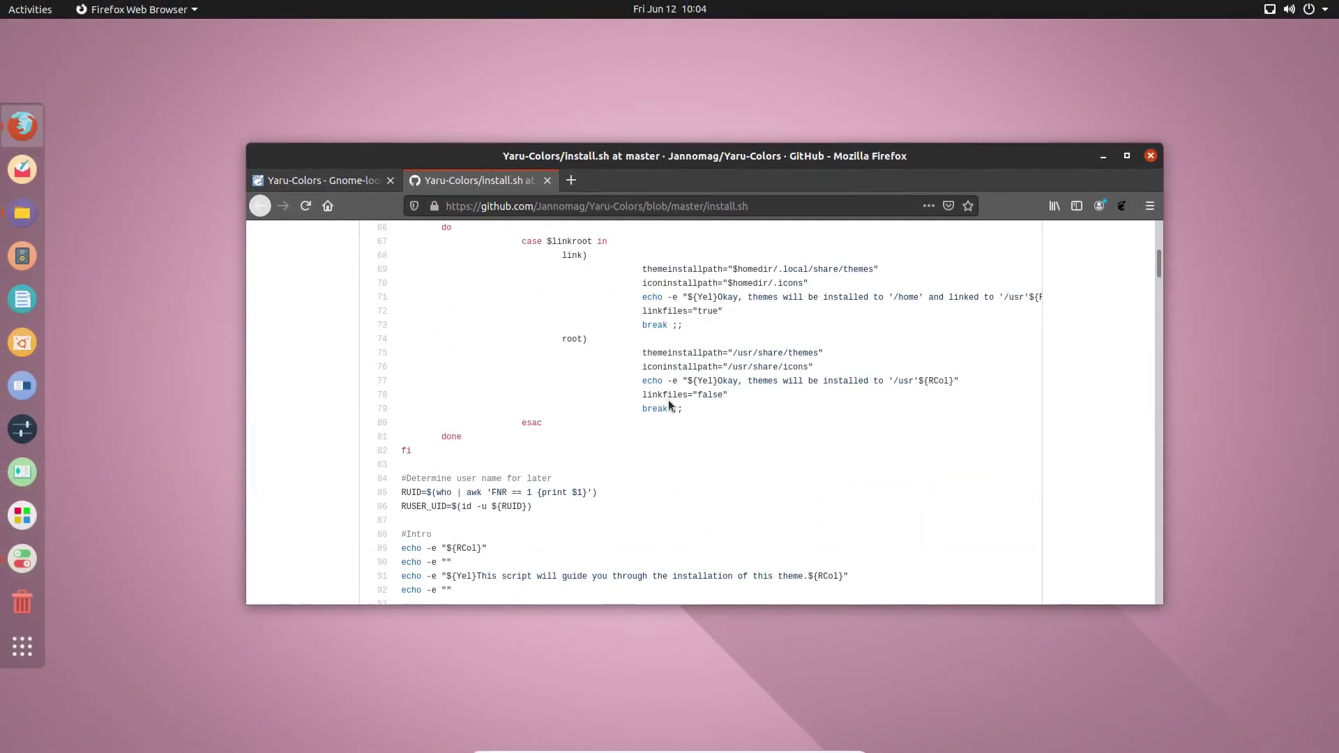
scroll(668, 405, down, 4)
scroll(671, 405, down, 4)
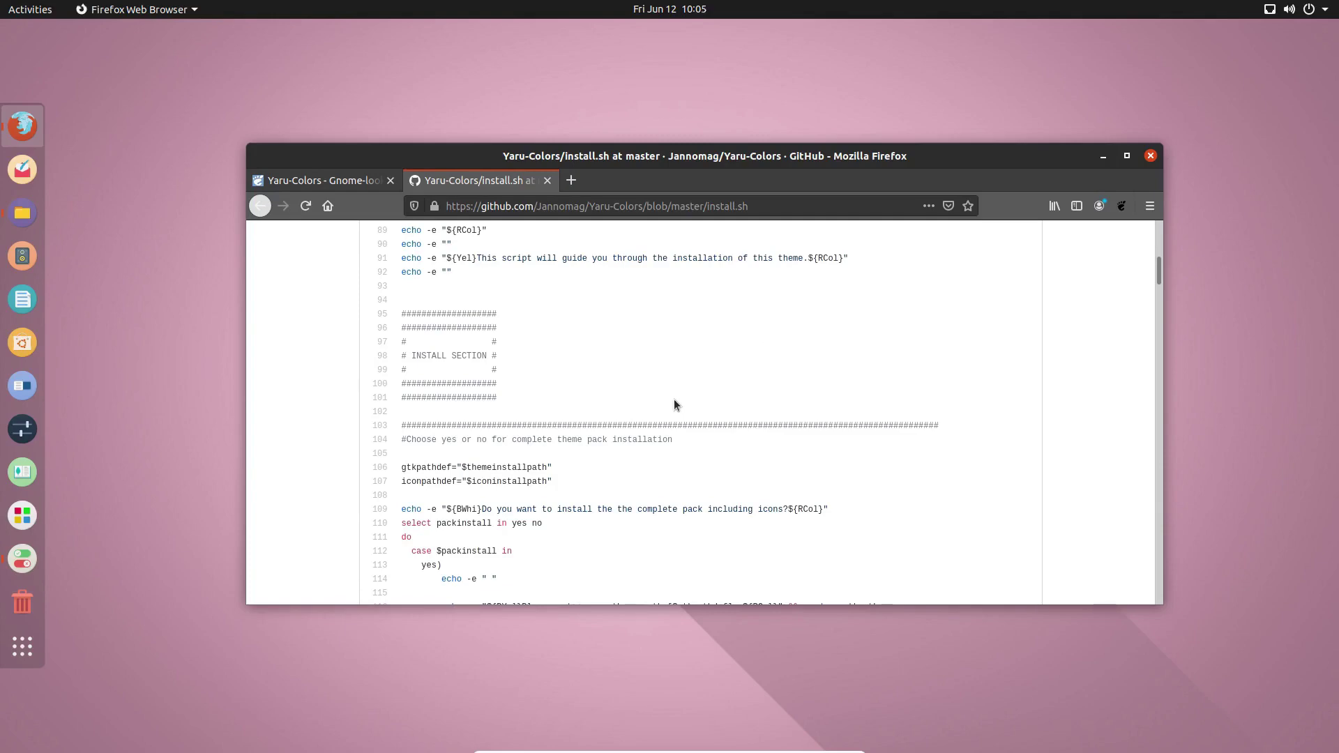
scroll(673, 399, up, 20)
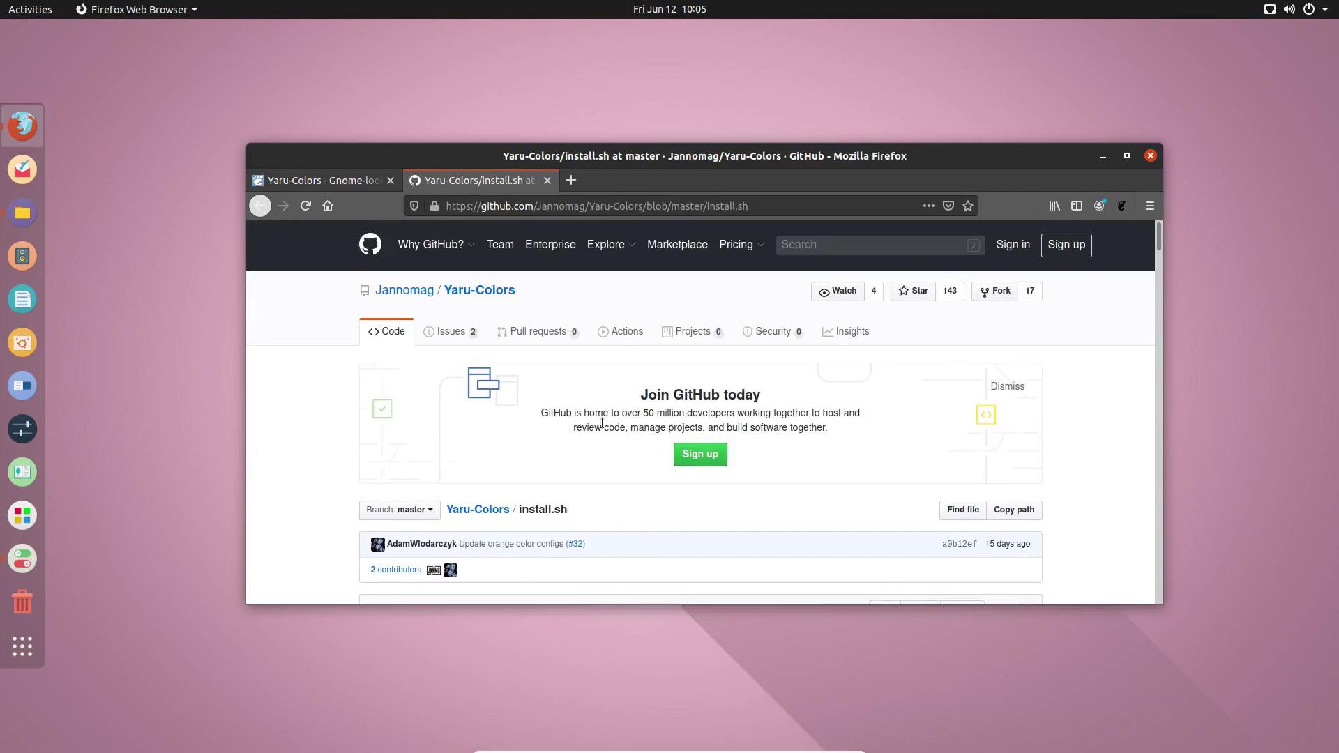
scroll(602, 422, down, 4)
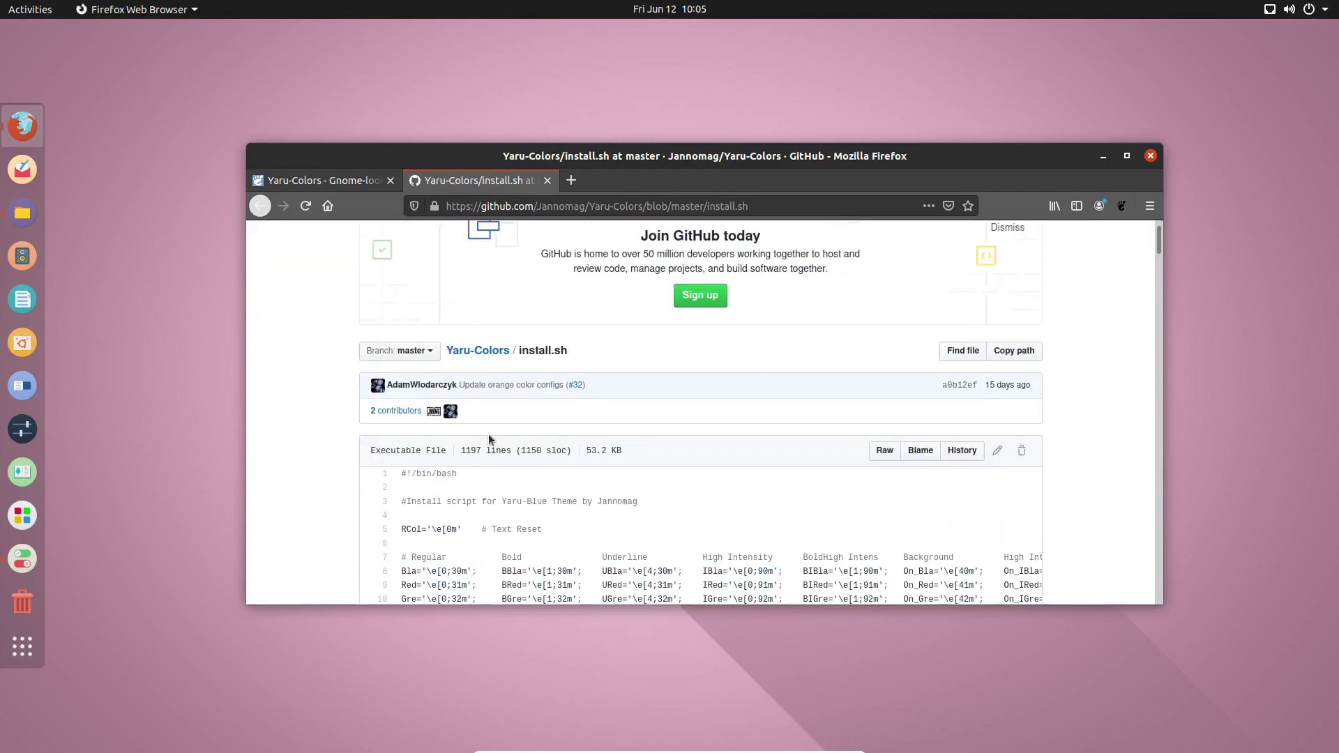
Step: Navigate from the Gnome-look page back to the Yaru-Colors repository main page on GitHub
click(323, 181)
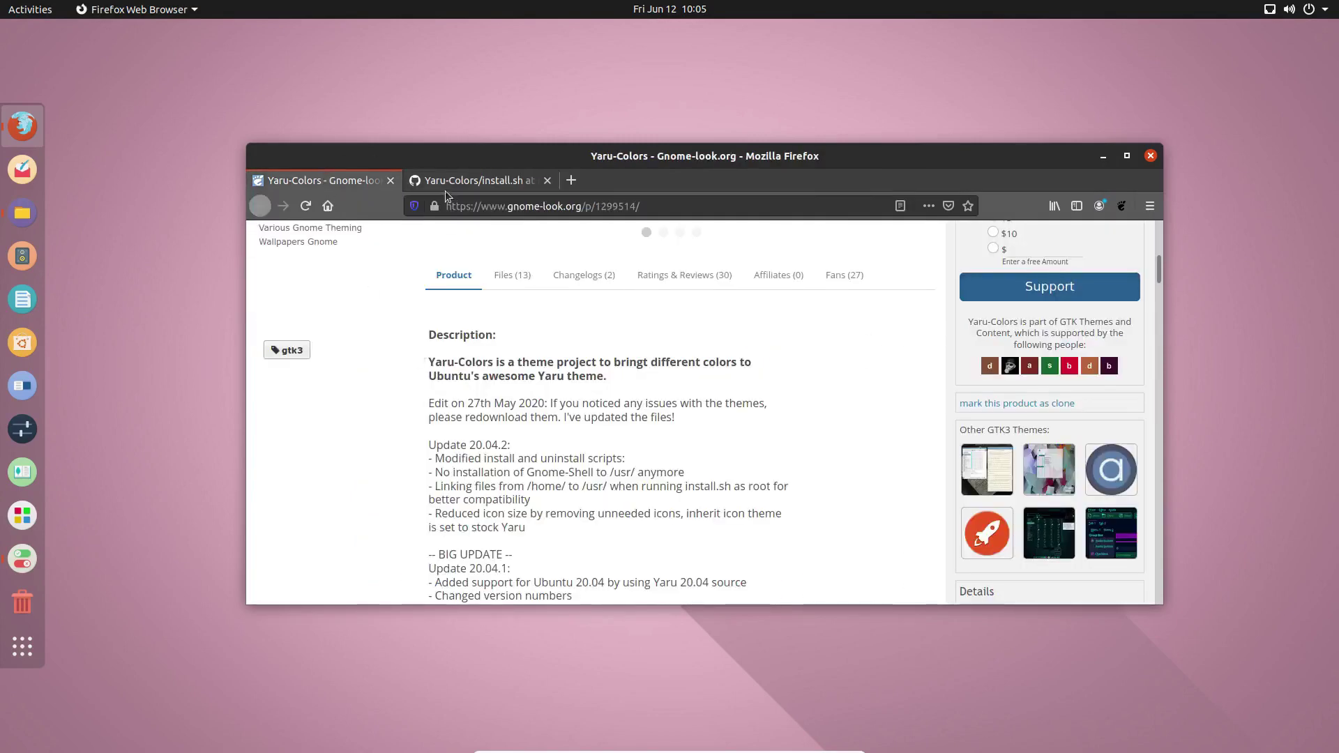
click(453, 180)
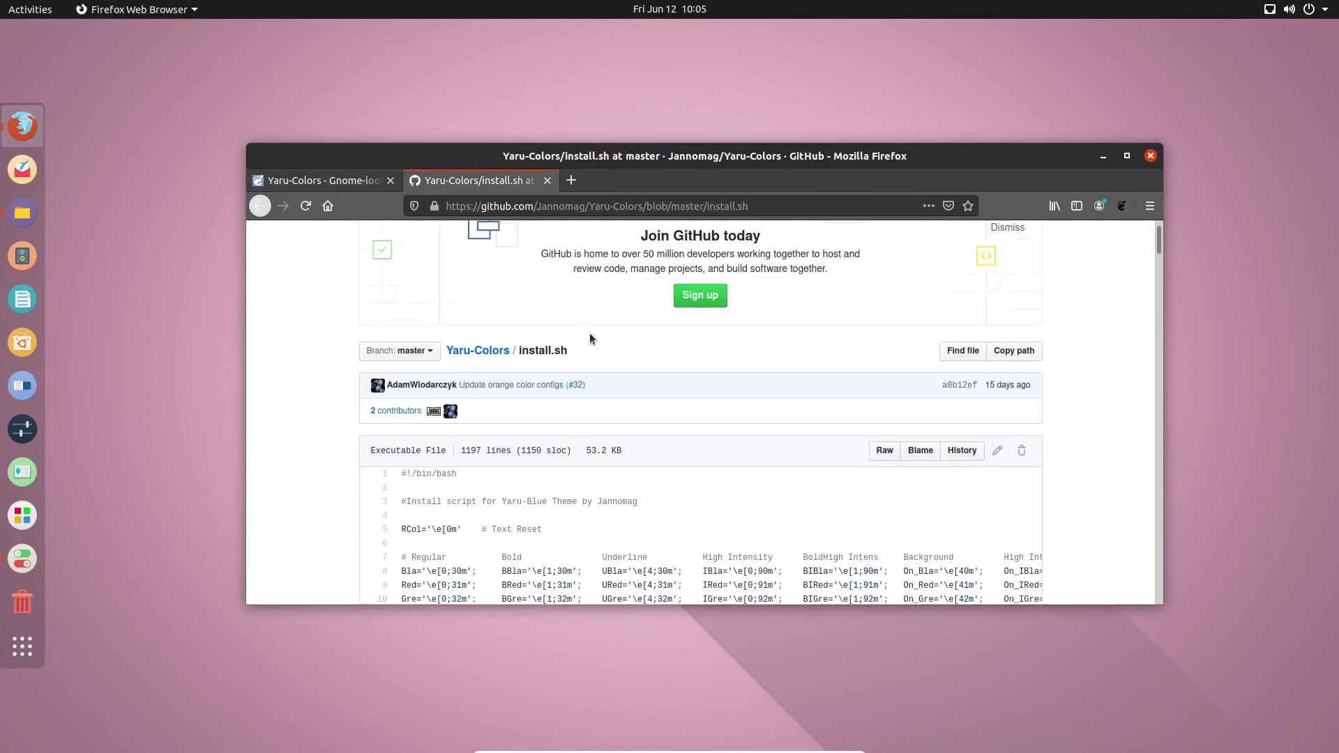
click(477, 350)
scroll(1008, 458, down, 3)
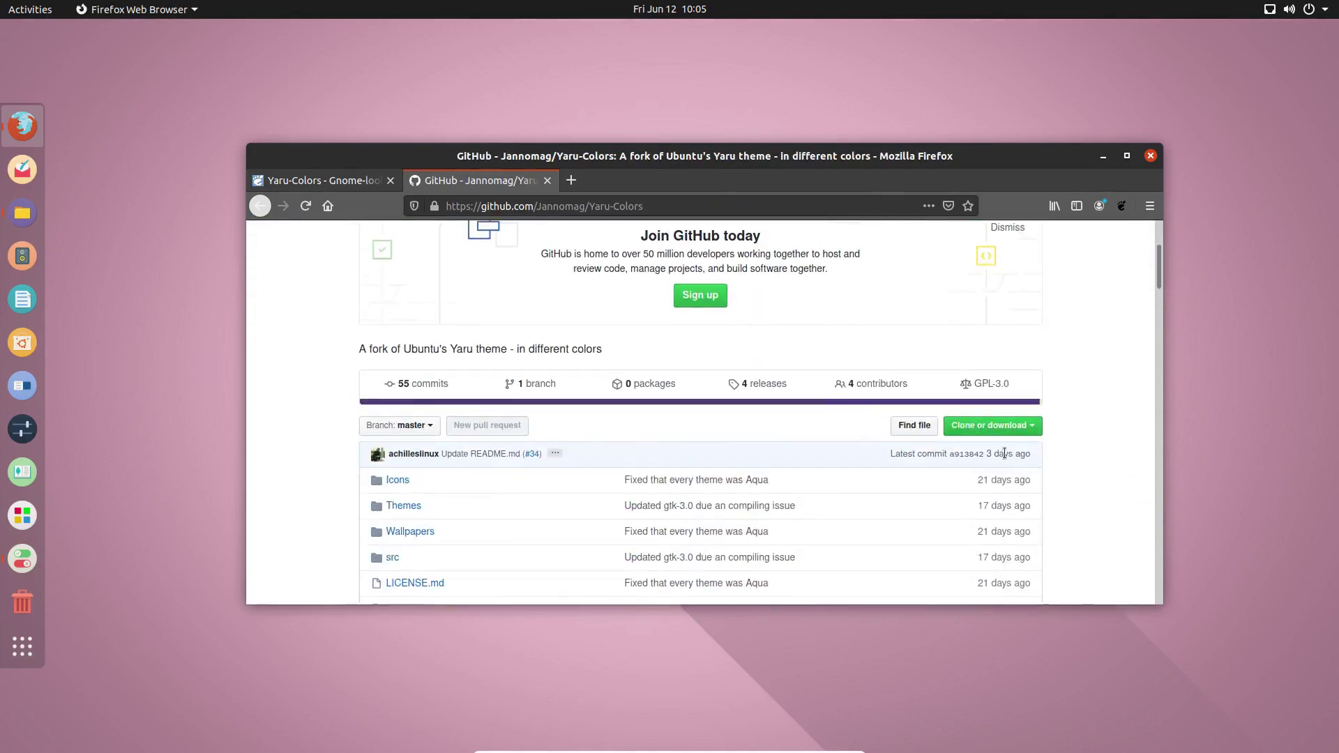
Step: Download the repository as Yaru-Colors-master.zip with Save File, then dismiss the downloads list
click(1032, 427)
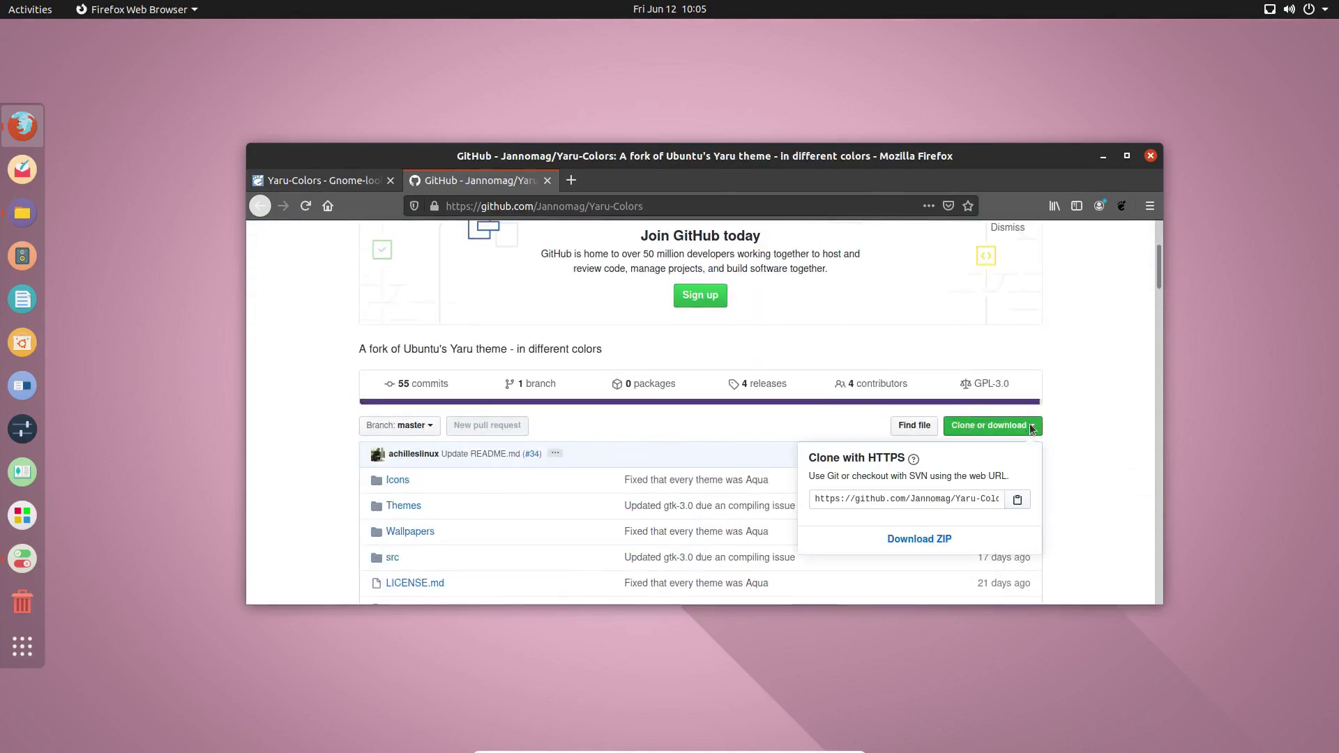
click(910, 536)
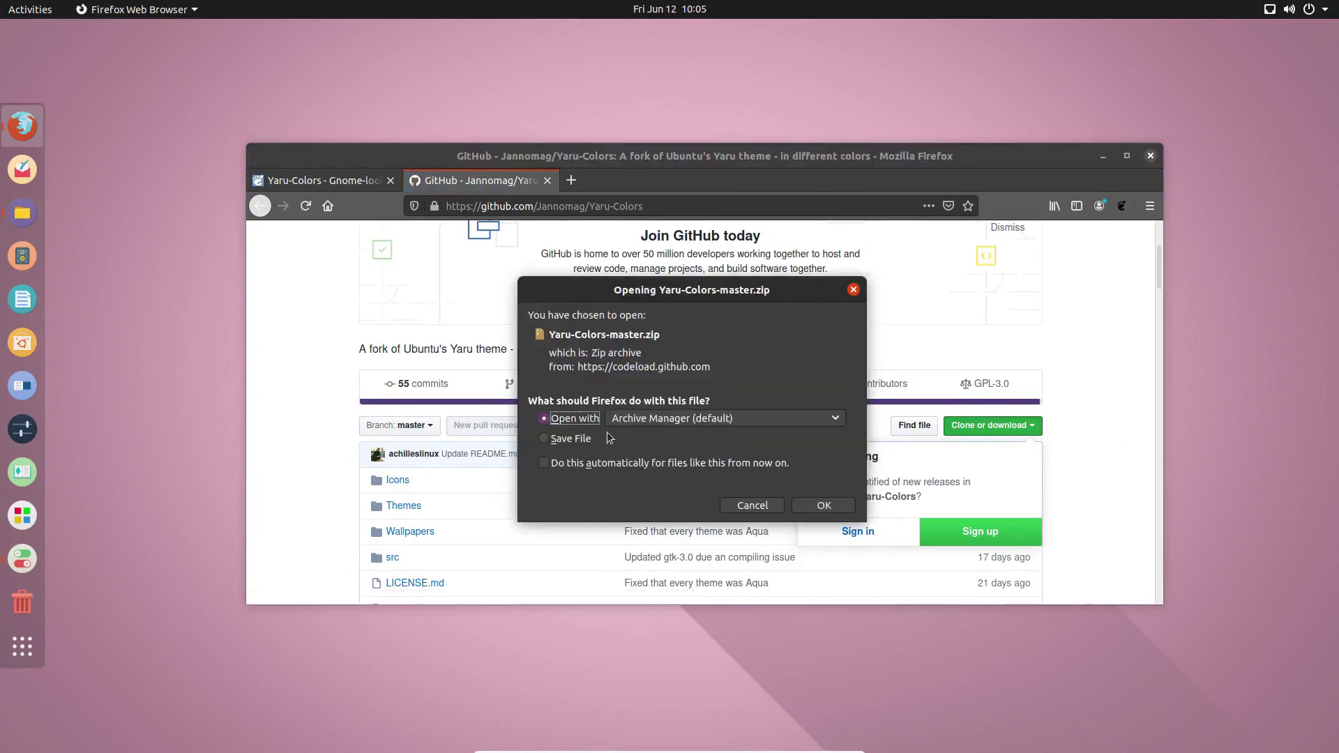
click(589, 438)
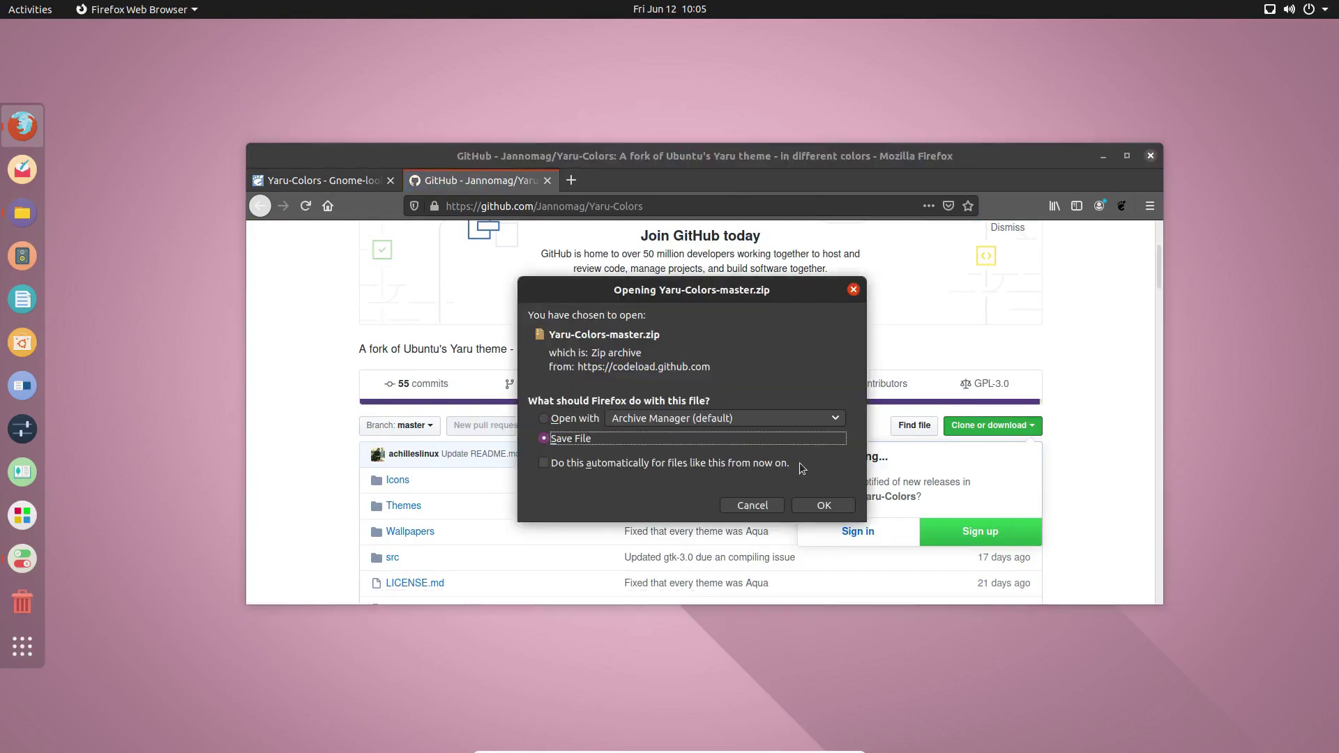
click(821, 511)
click(1032, 206)
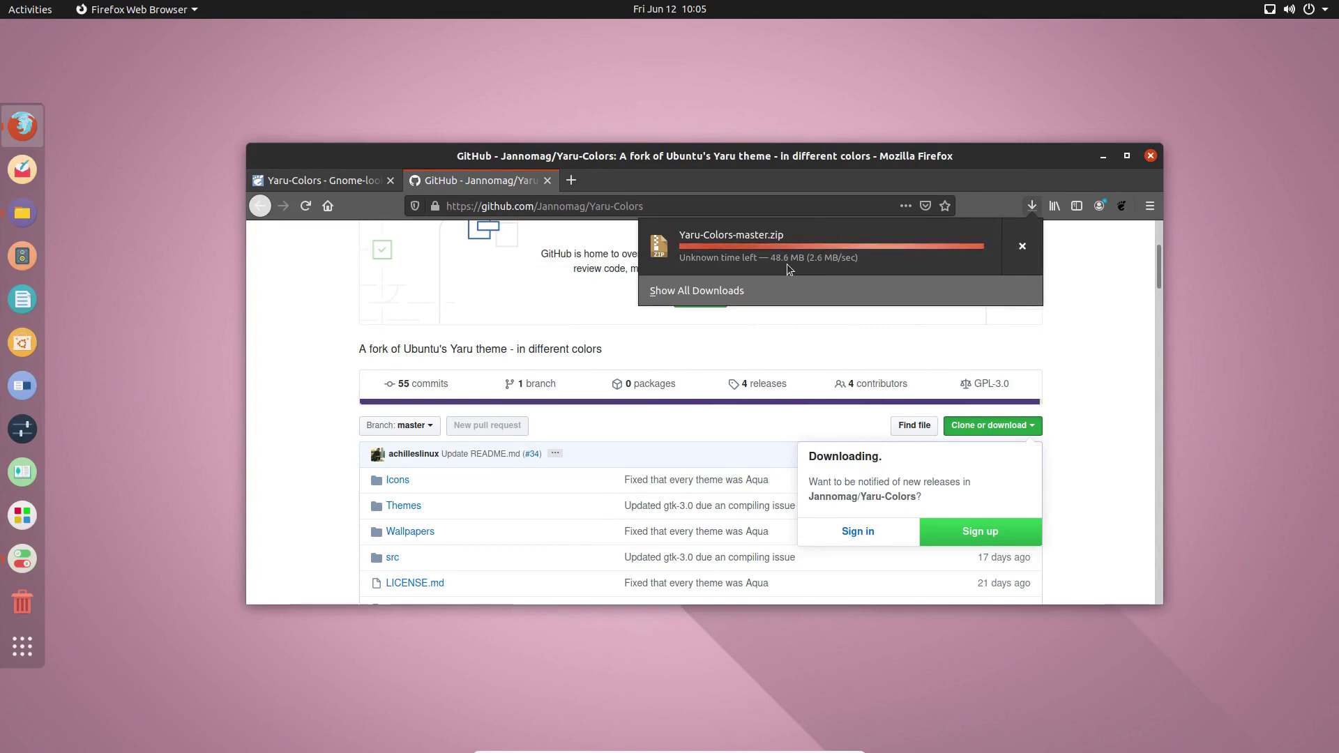
click(1102, 342)
click(1103, 344)
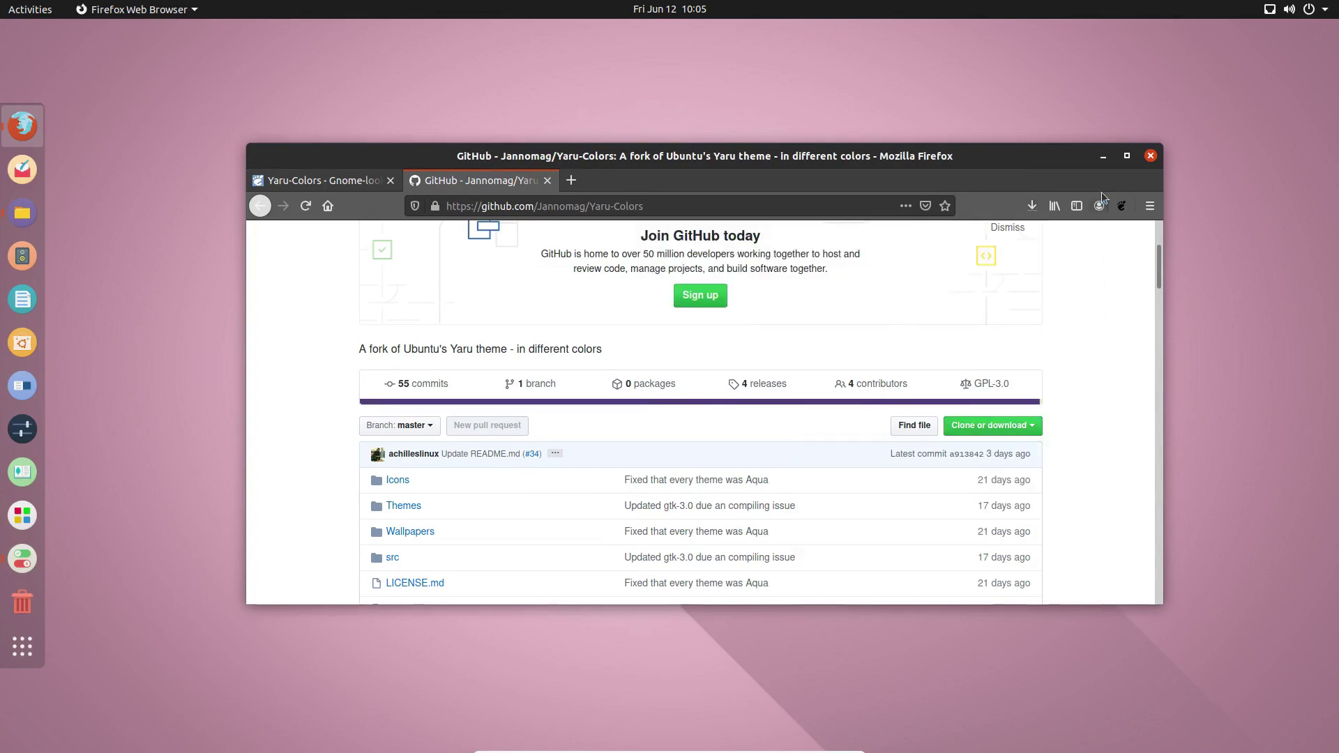
Step: Minimize Firefox, then in Files extract Yaru-Colors.zip into the Home folder
click(1102, 156)
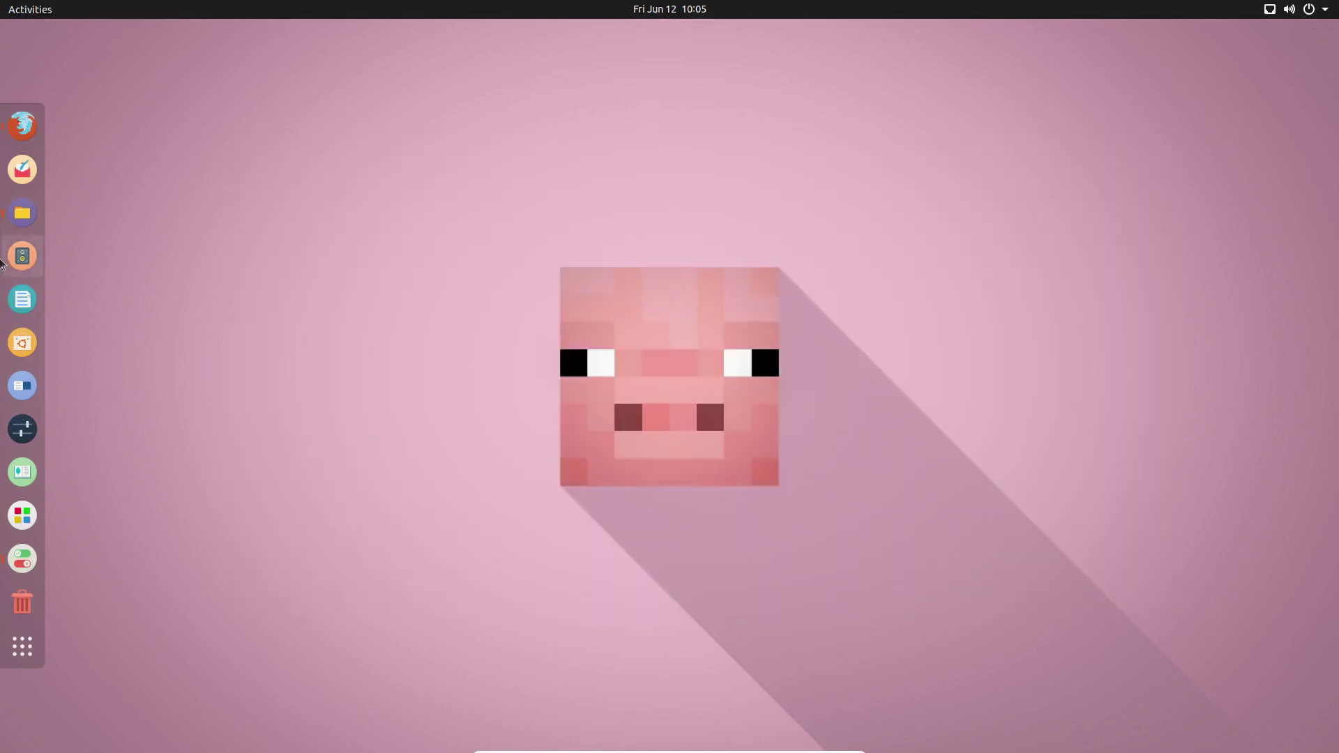
click(23, 213)
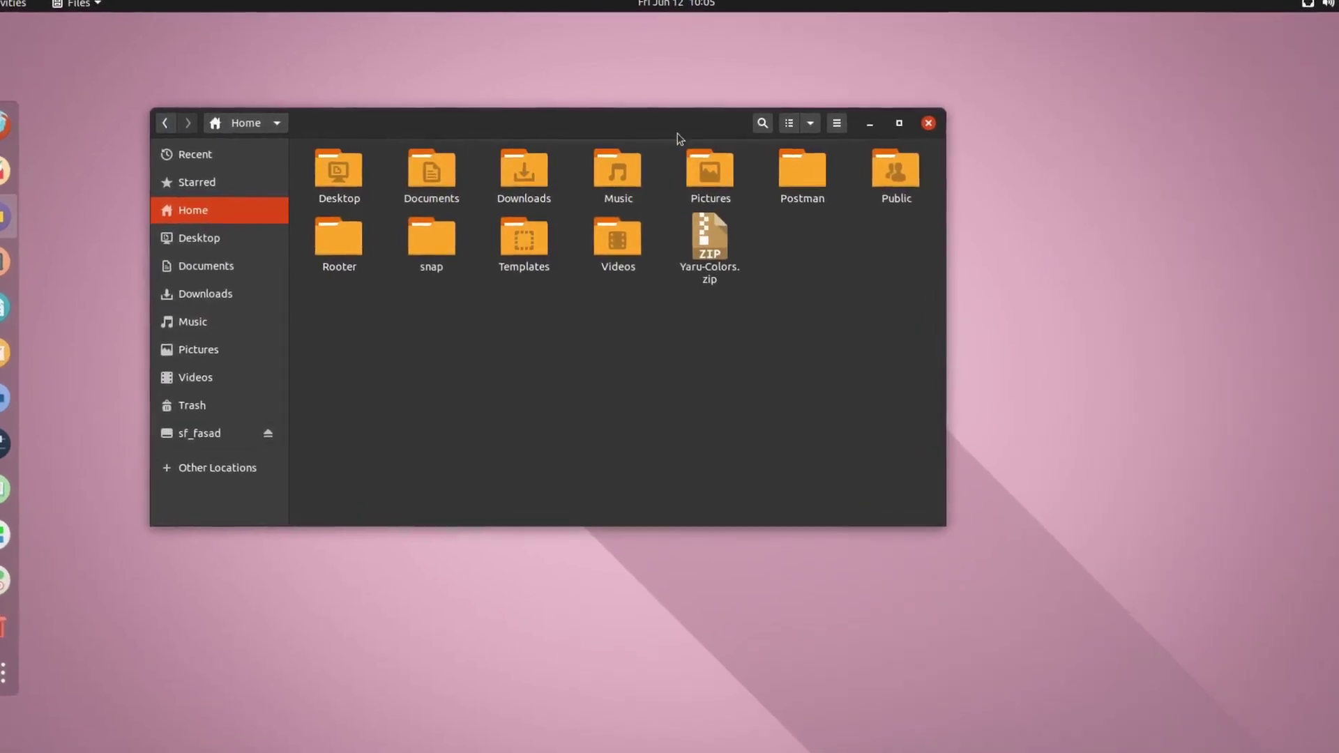
click(718, 257)
right_click(718, 256)
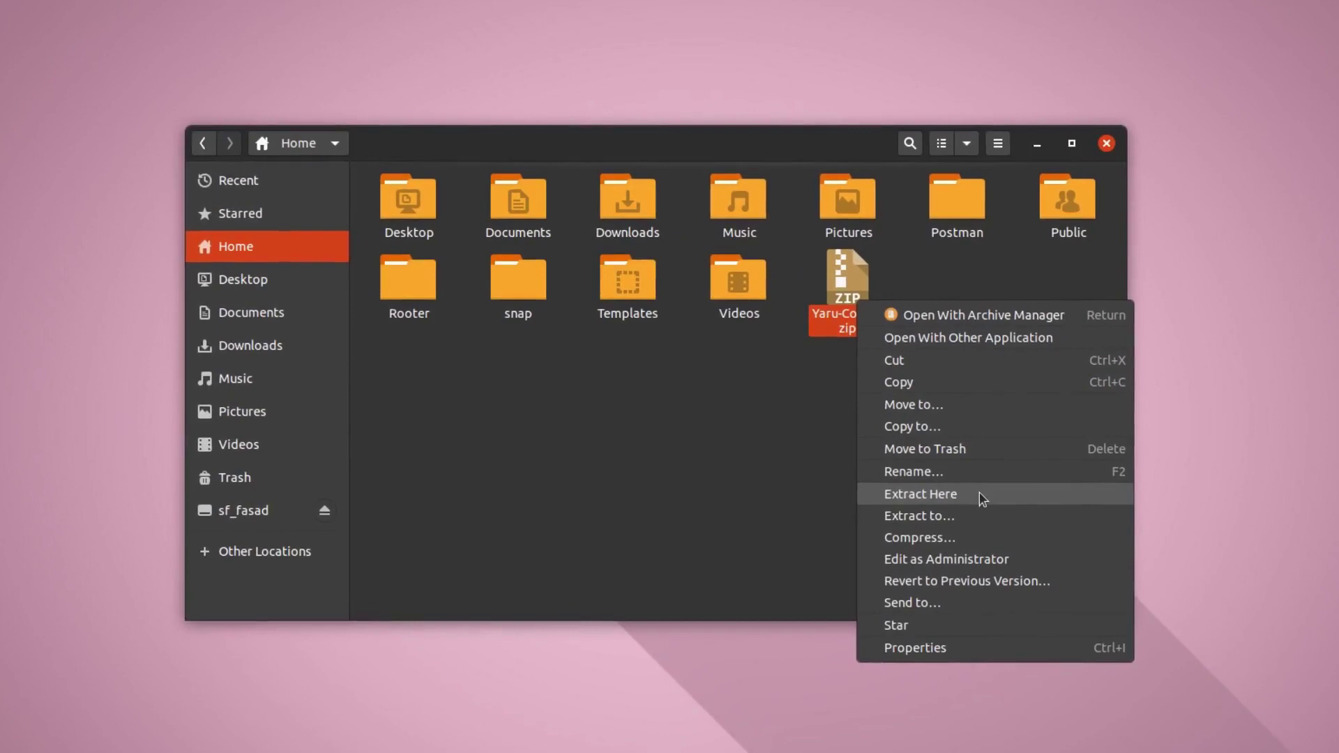
click(979, 493)
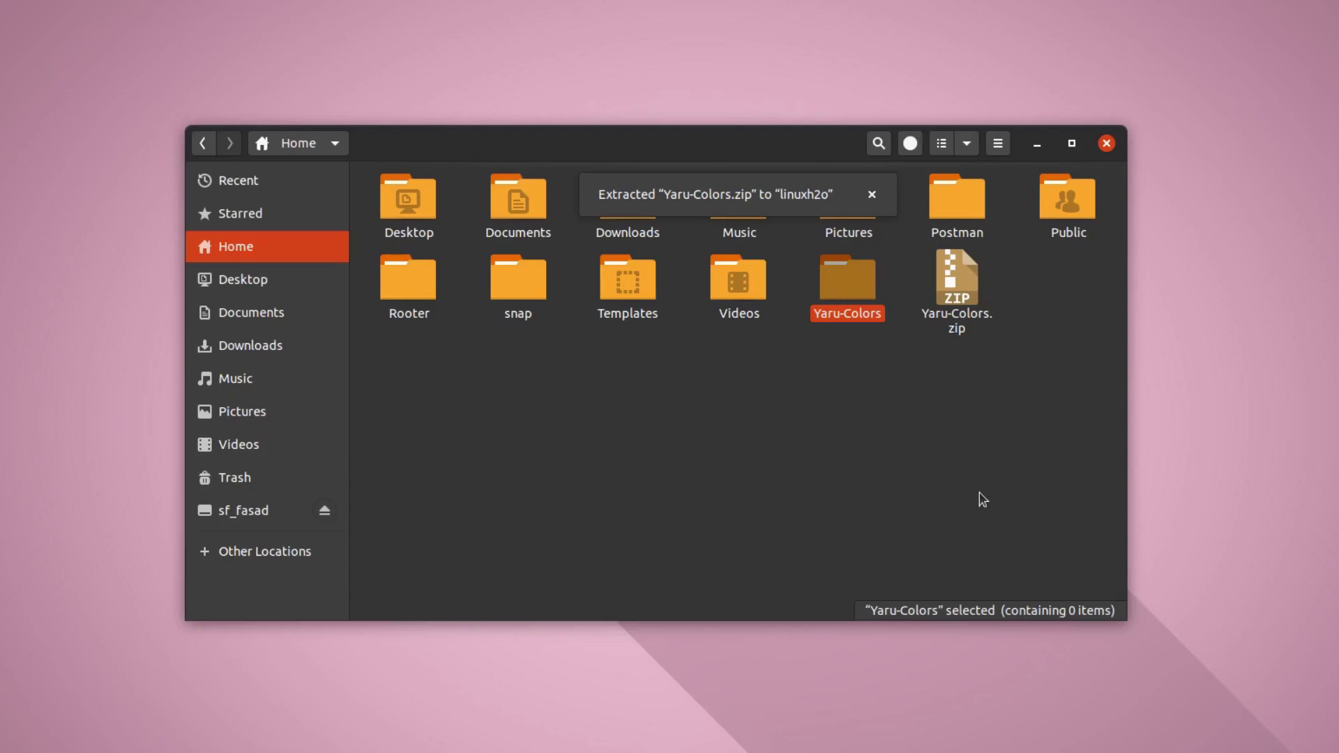
Step: Browse the Yaru-Colors folder's Icons, Themes and Wallpapers subfolders
double_click(847, 324)
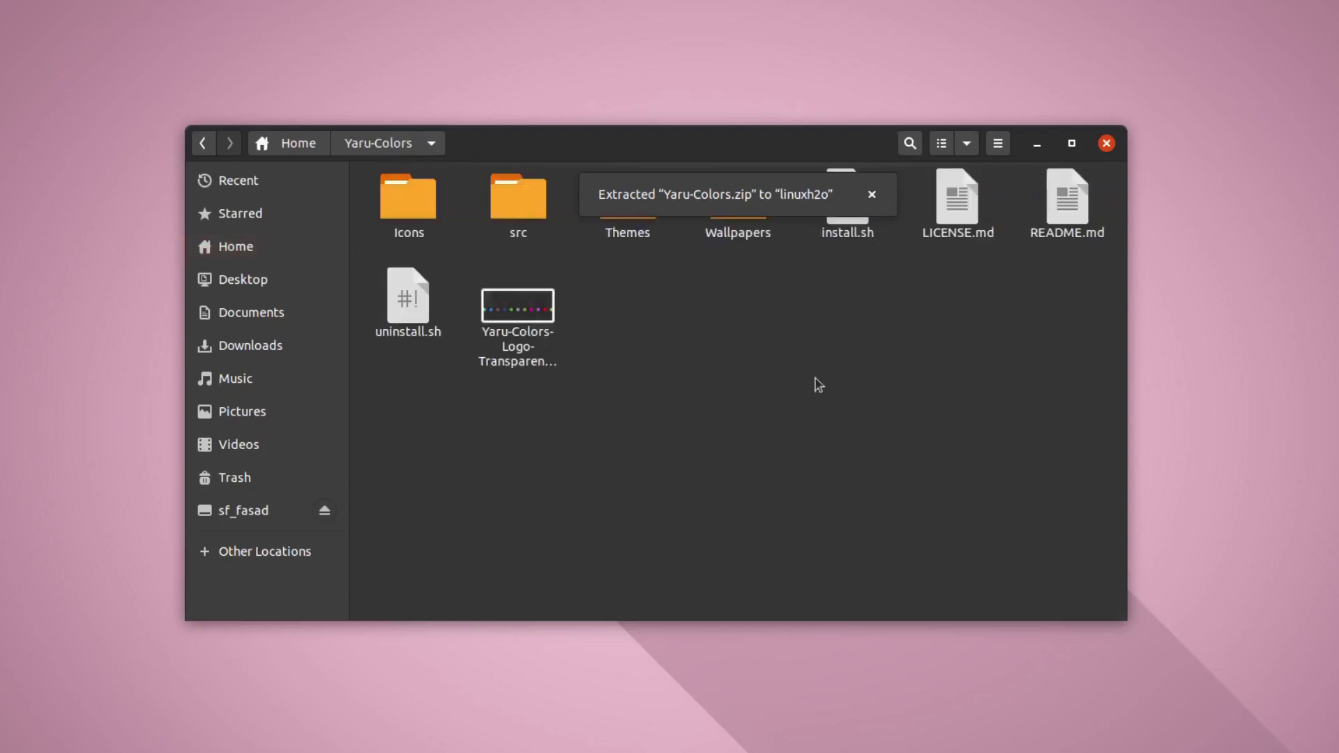
double_click(424, 230)
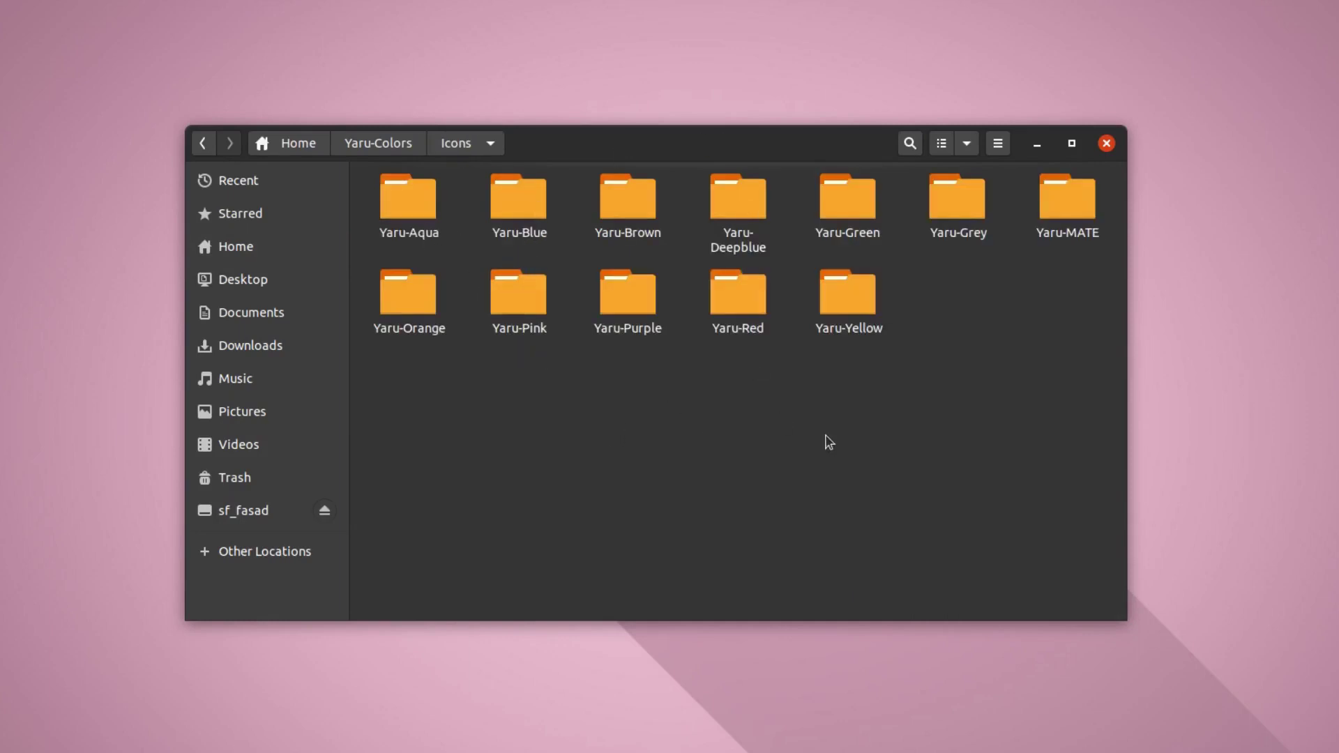
key(alt+Left)
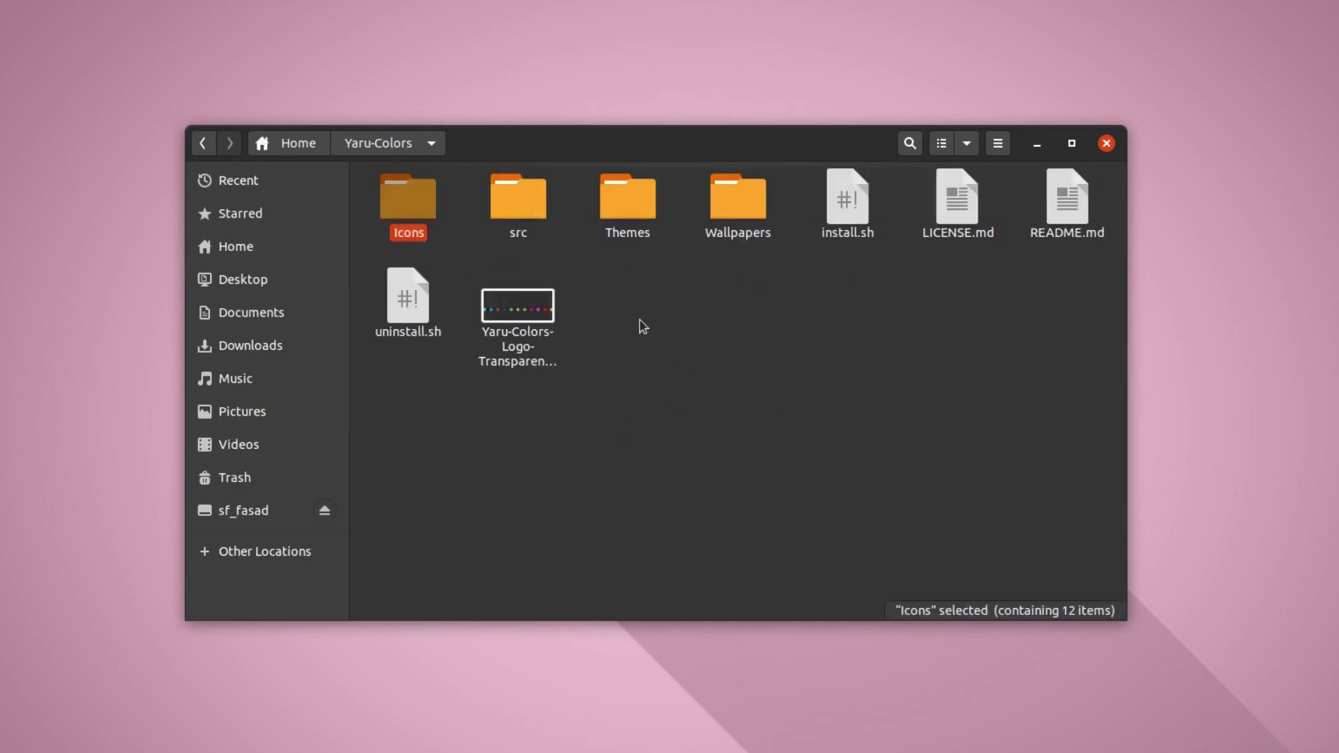
double_click(612, 207)
scroll(648, 312, down, 3)
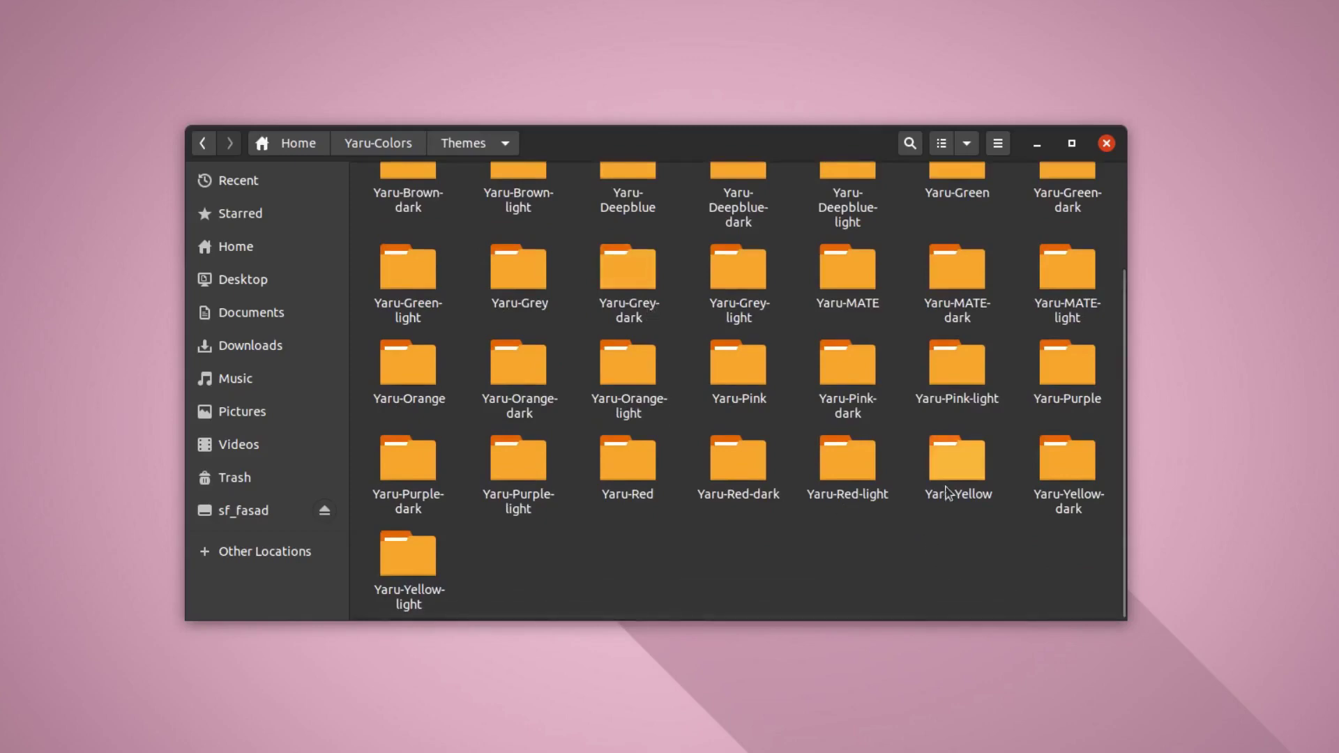
drag(995, 567, 567, 284)
key(alt+Left)
double_click(725, 230)
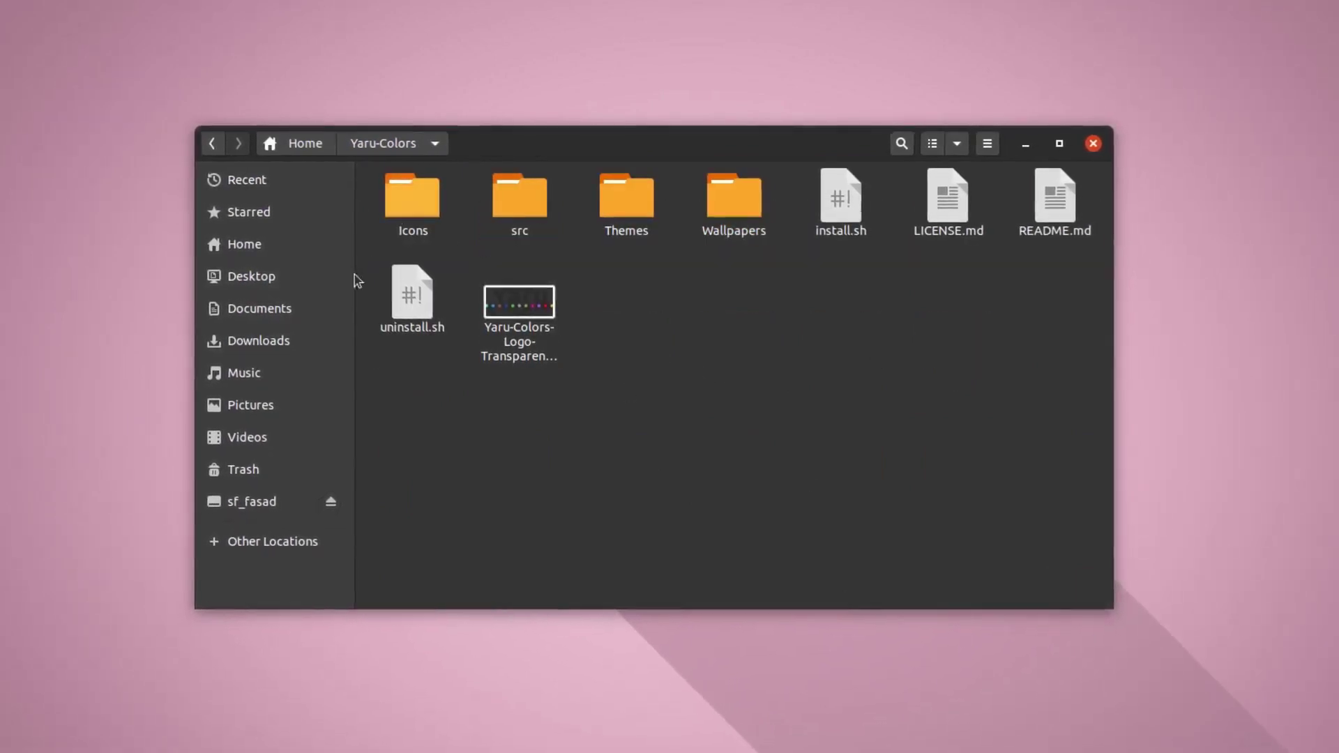
Step: Open Home in a new tab and show its hidden files, including .themes
right_click(323, 244)
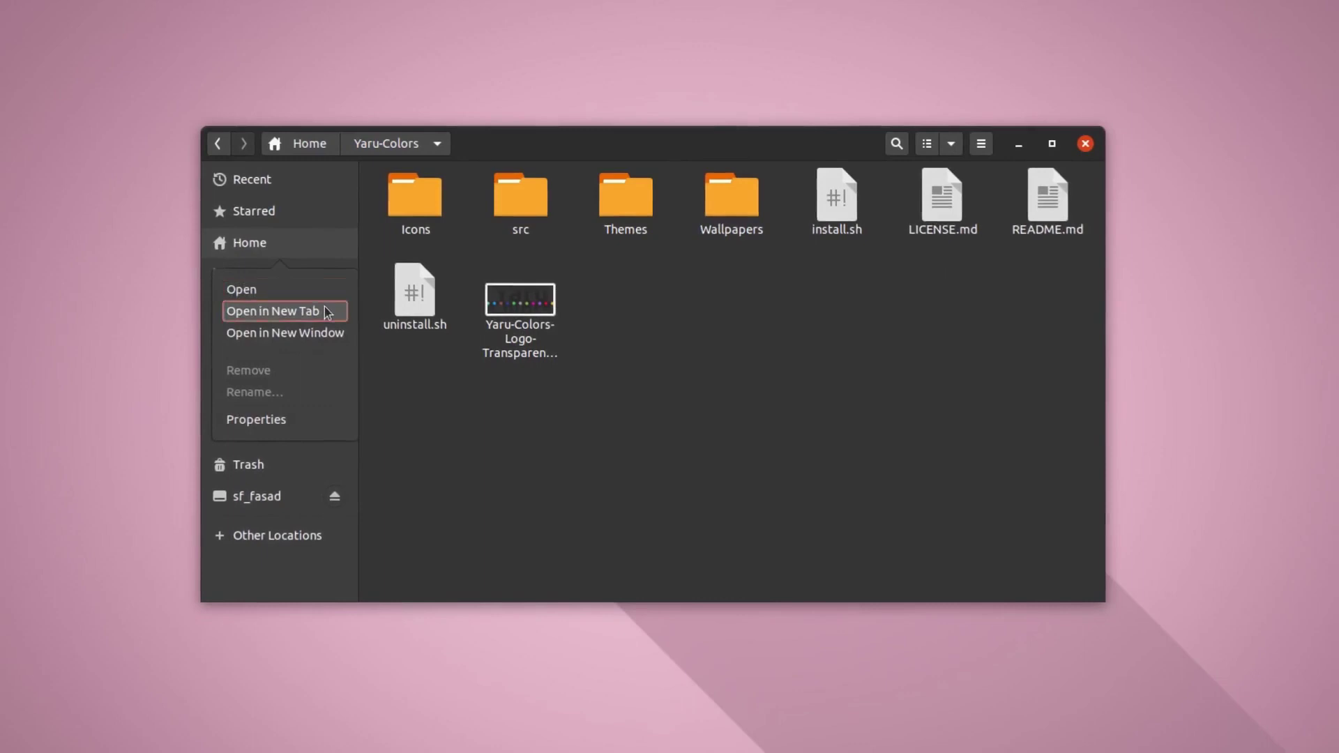
click(331, 311)
click(855, 183)
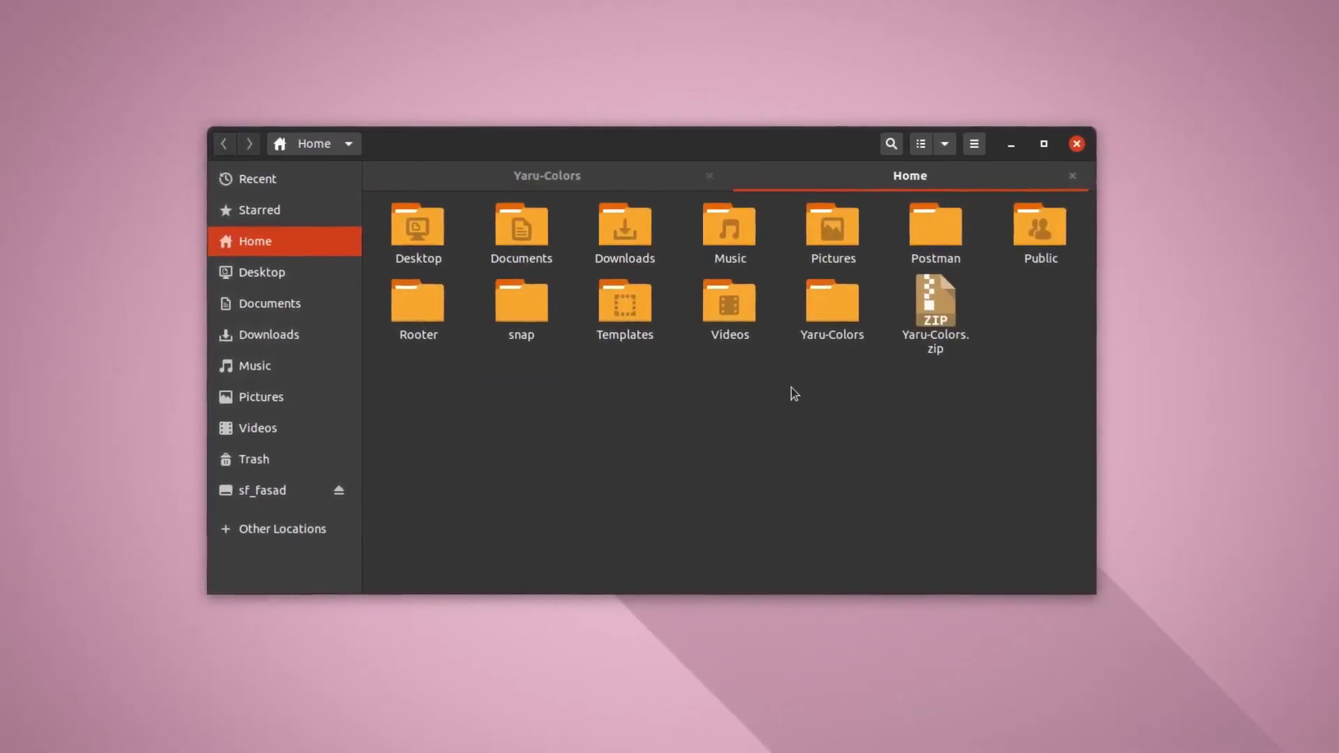
key(ctrl+h)
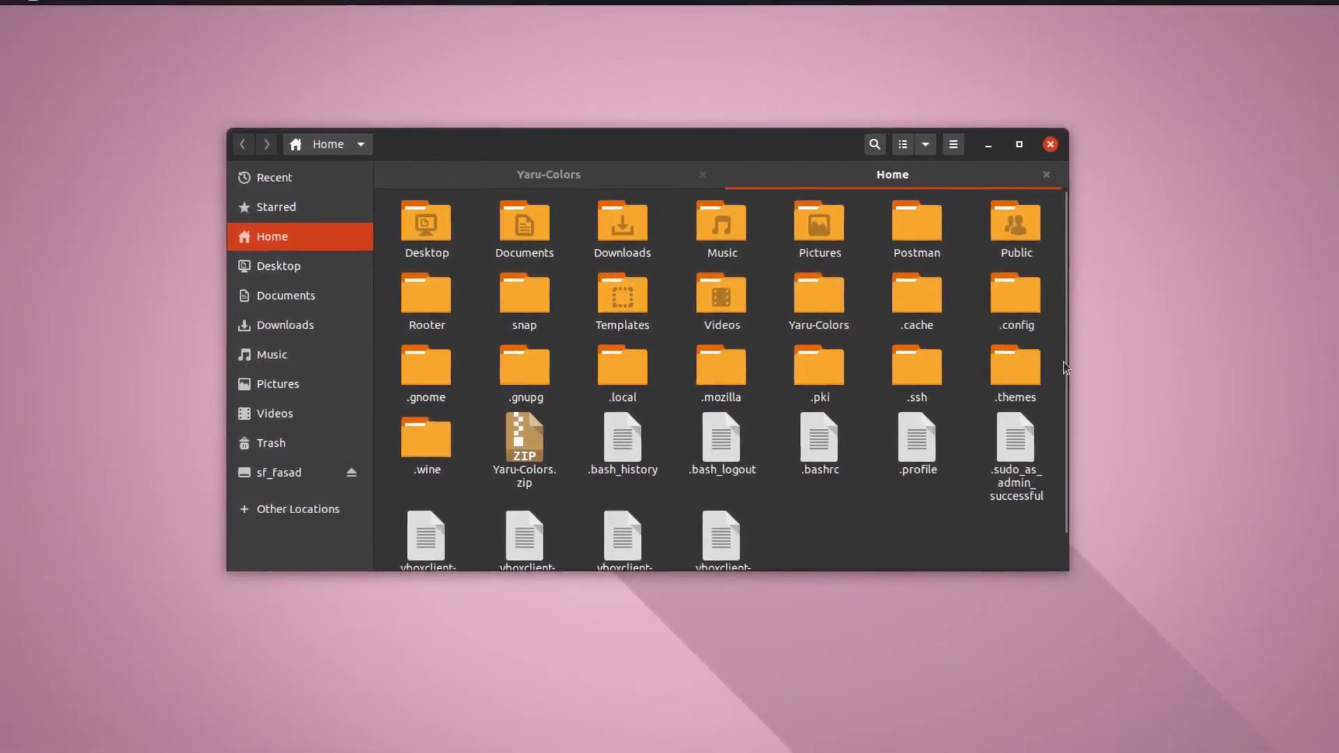
click(1025, 369)
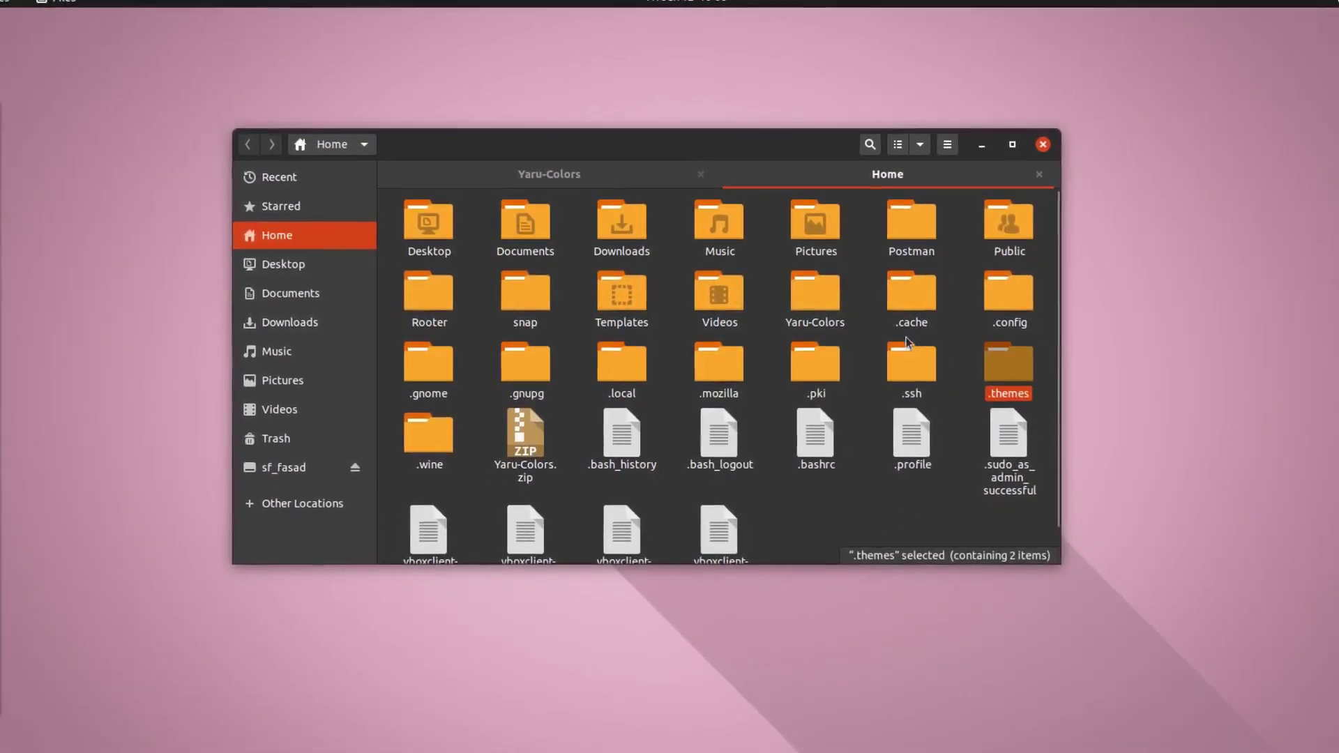
click(865, 500)
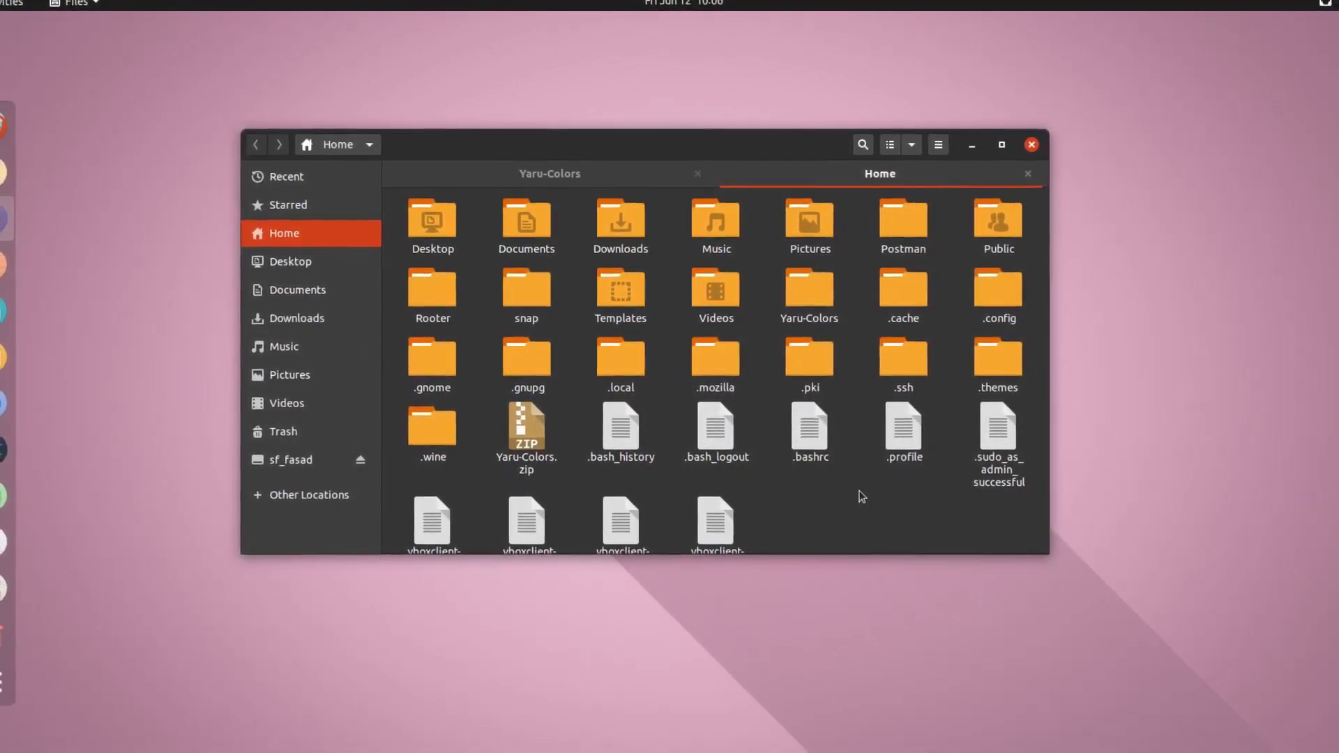
Step: Create a new folder named .icons in Home and toggle hidden files off and on
key(ctrl+shift+n)
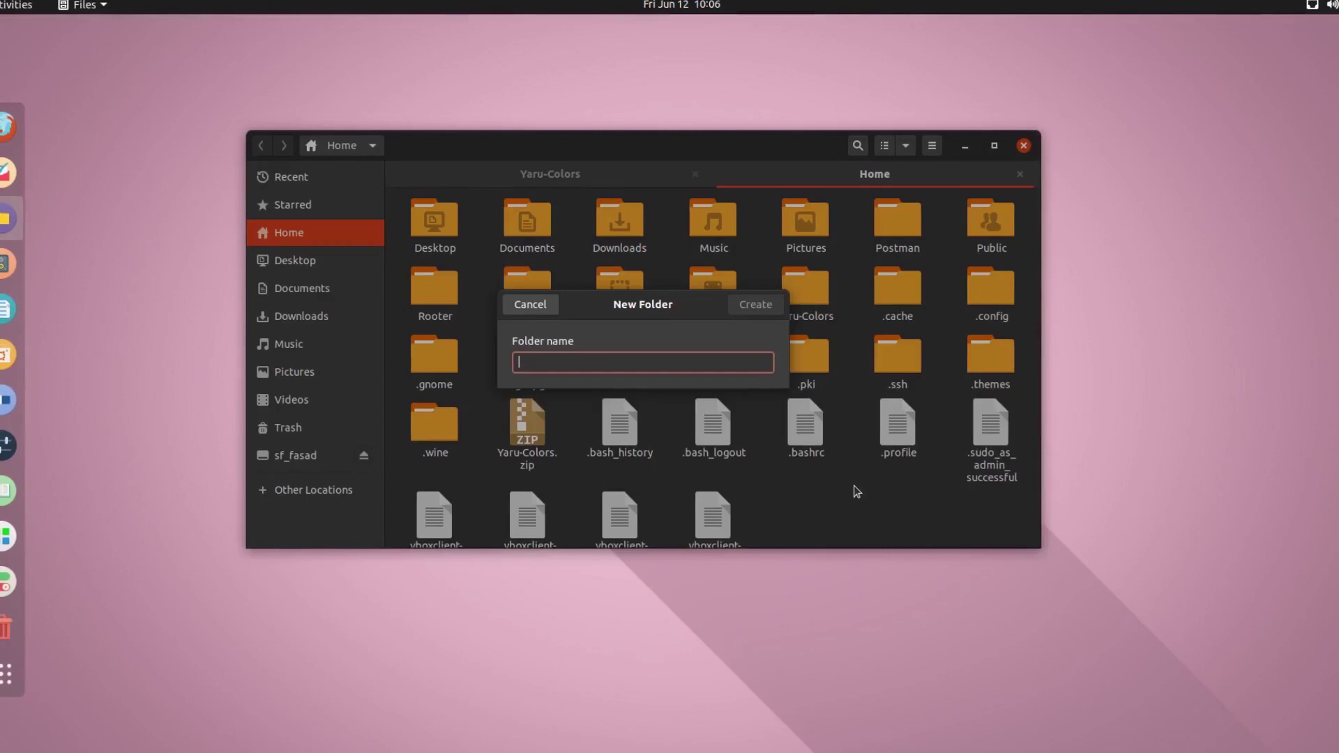
text(.)
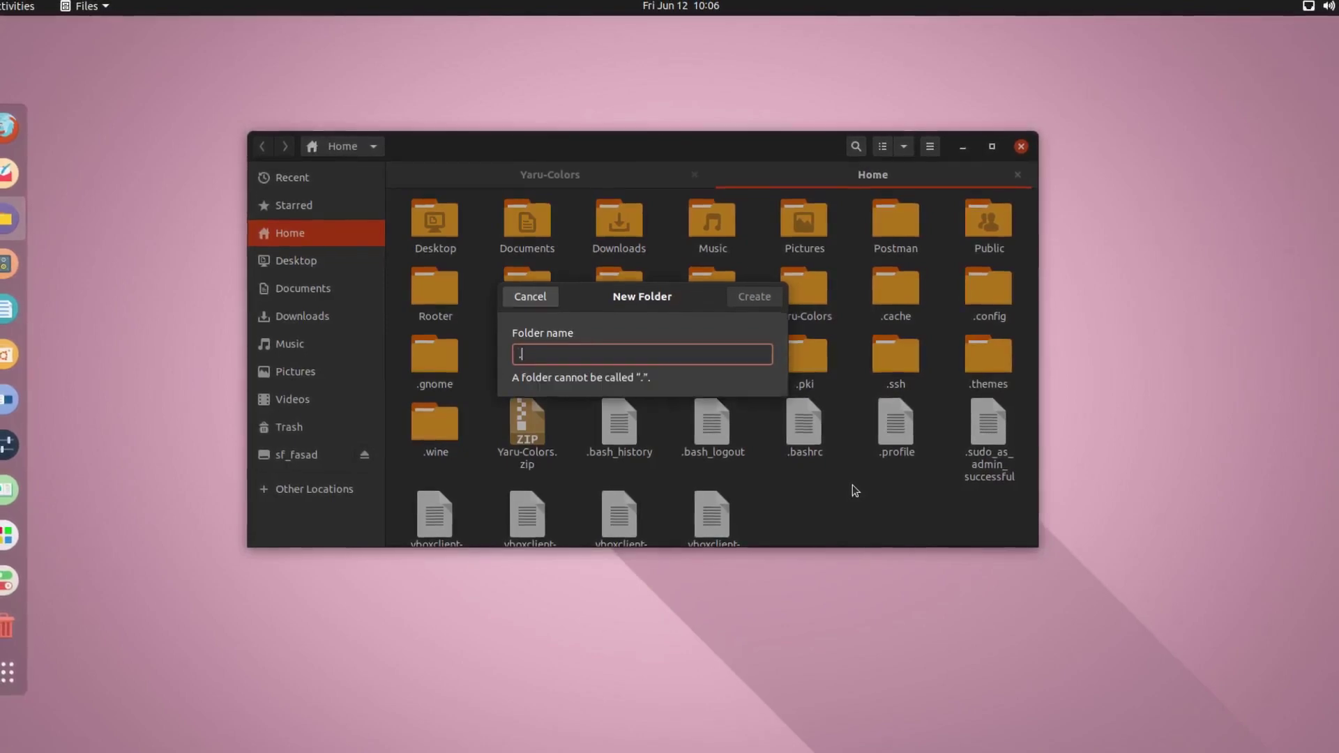
text(icons)
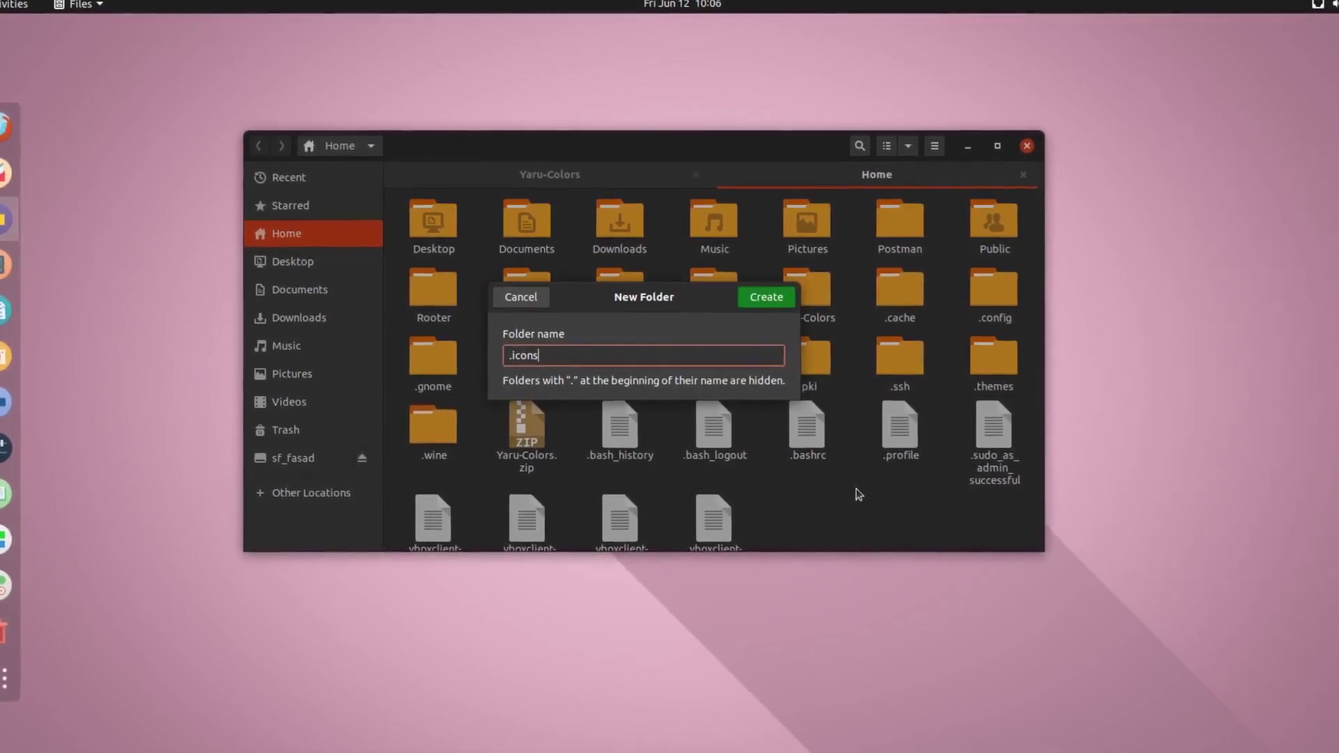
key(Return)
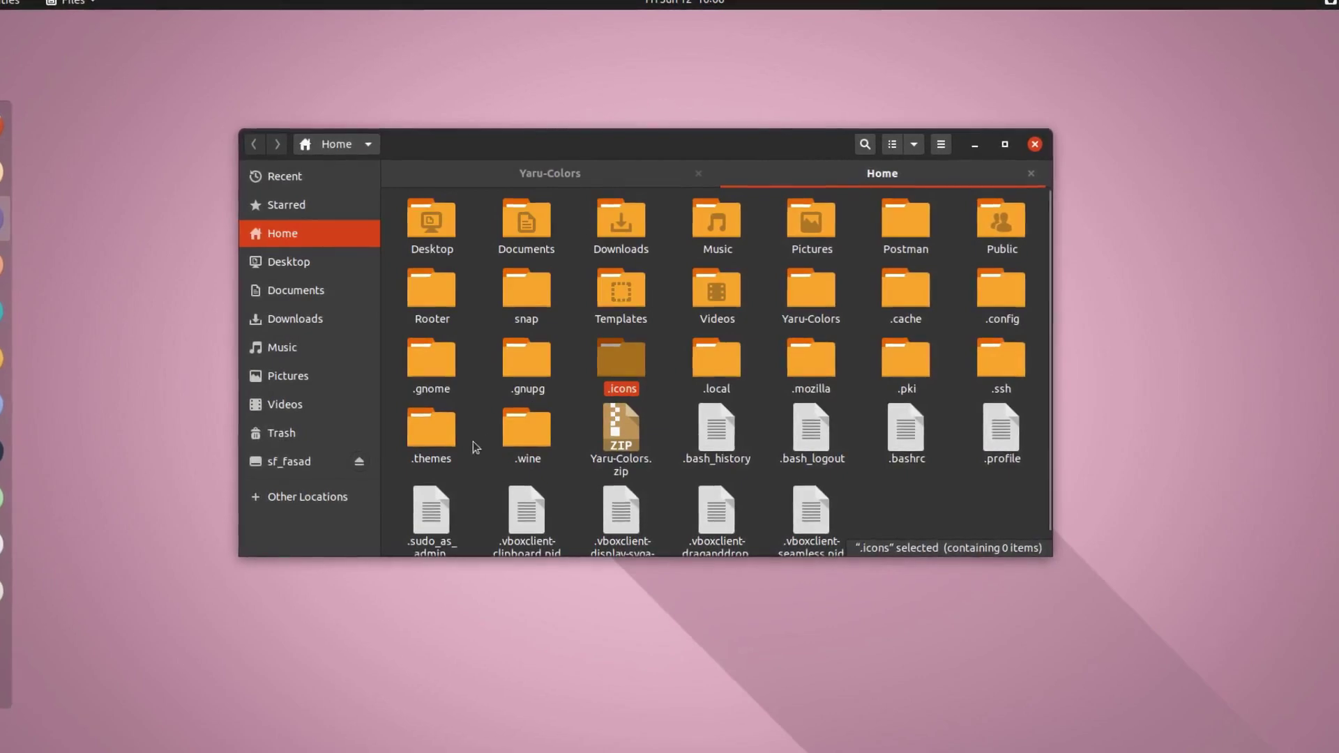
click(446, 427)
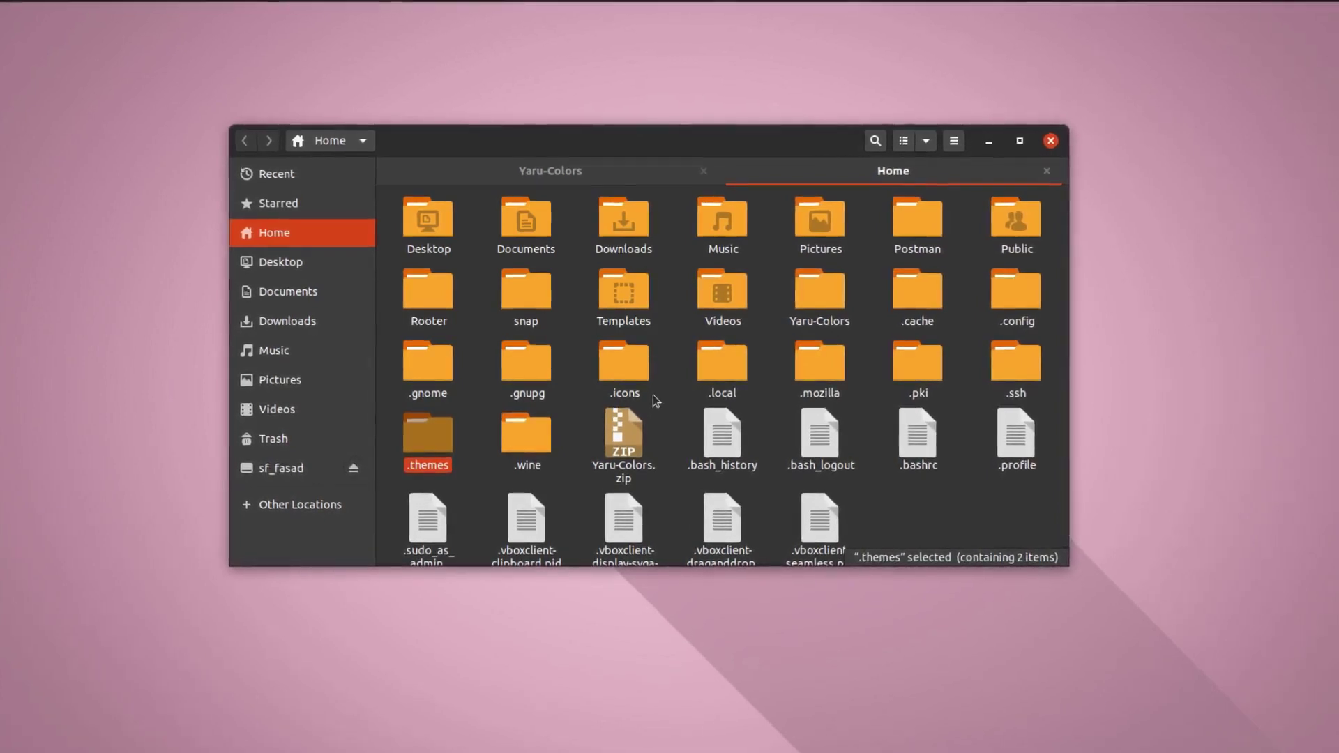
key(ctrl+h)
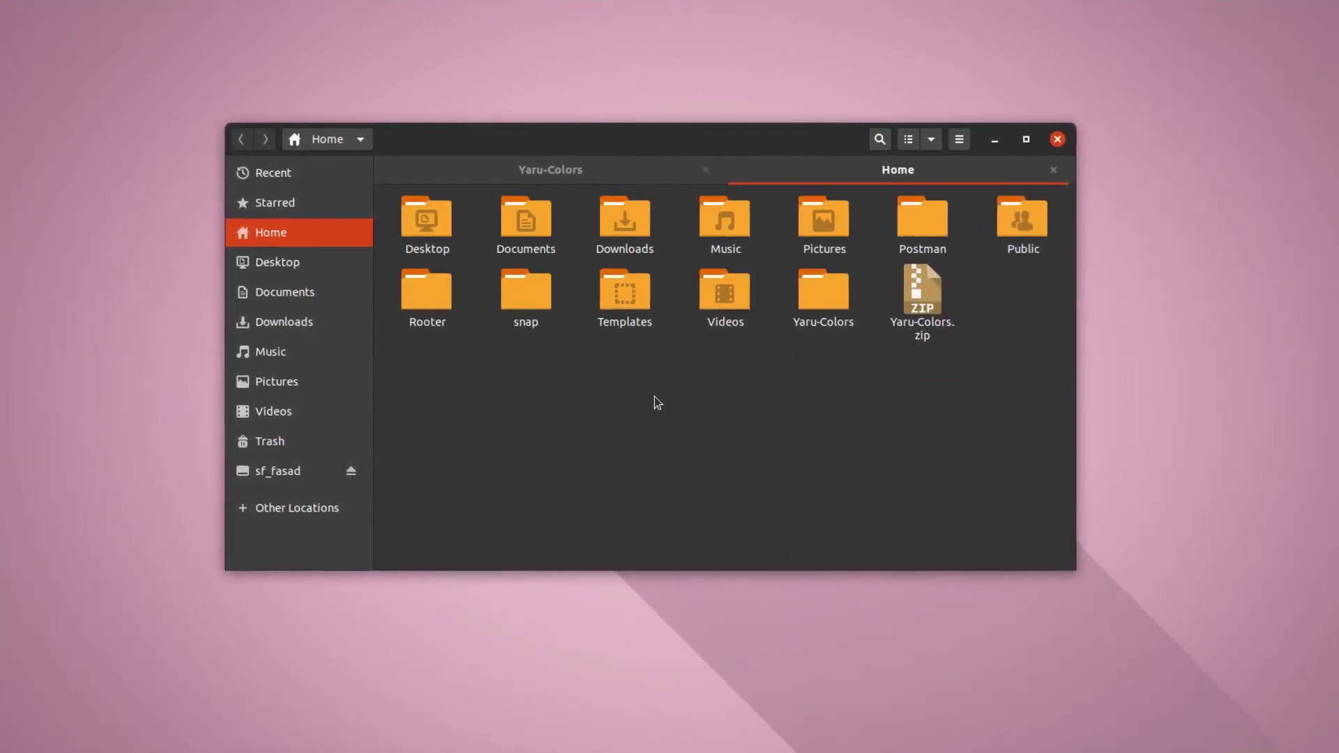
key(ctrl+h)
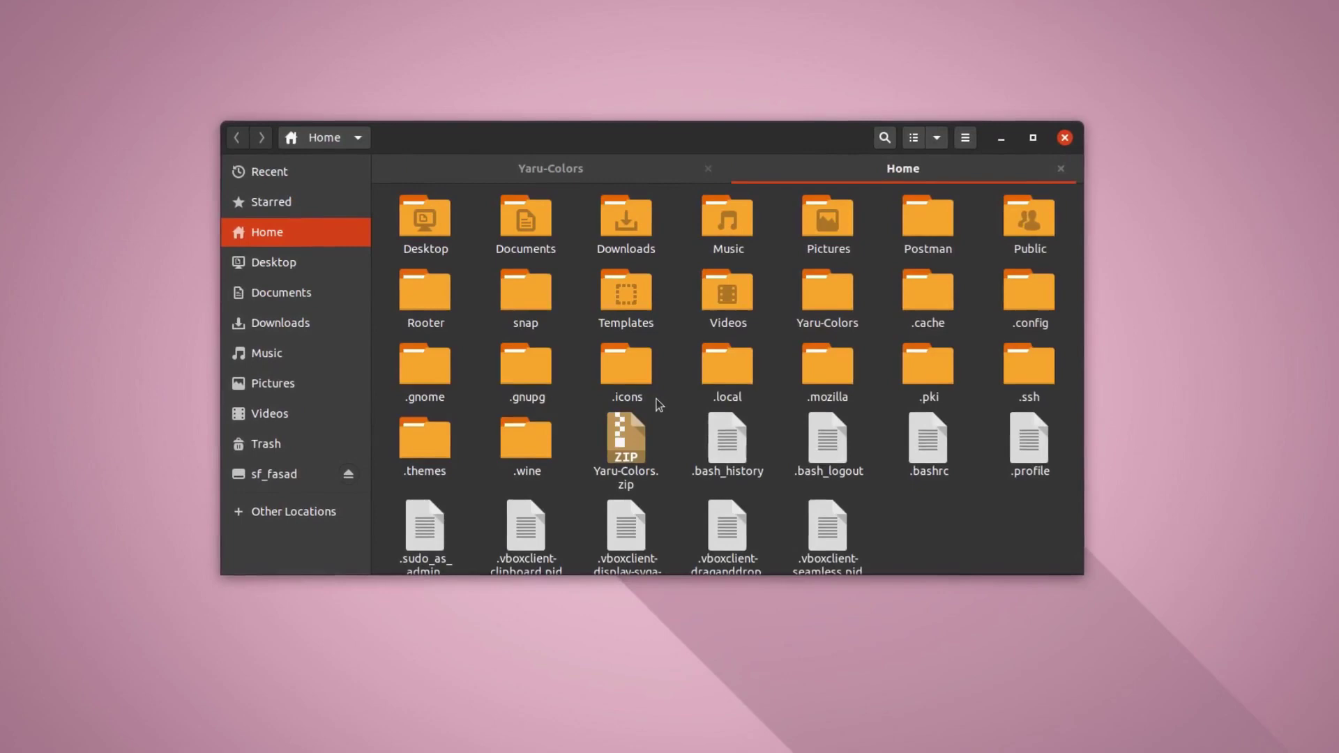
Step: Copy all twelve Yaru icon folders from Yaru-Colors/Icons into ~/.icons
click(593, 169)
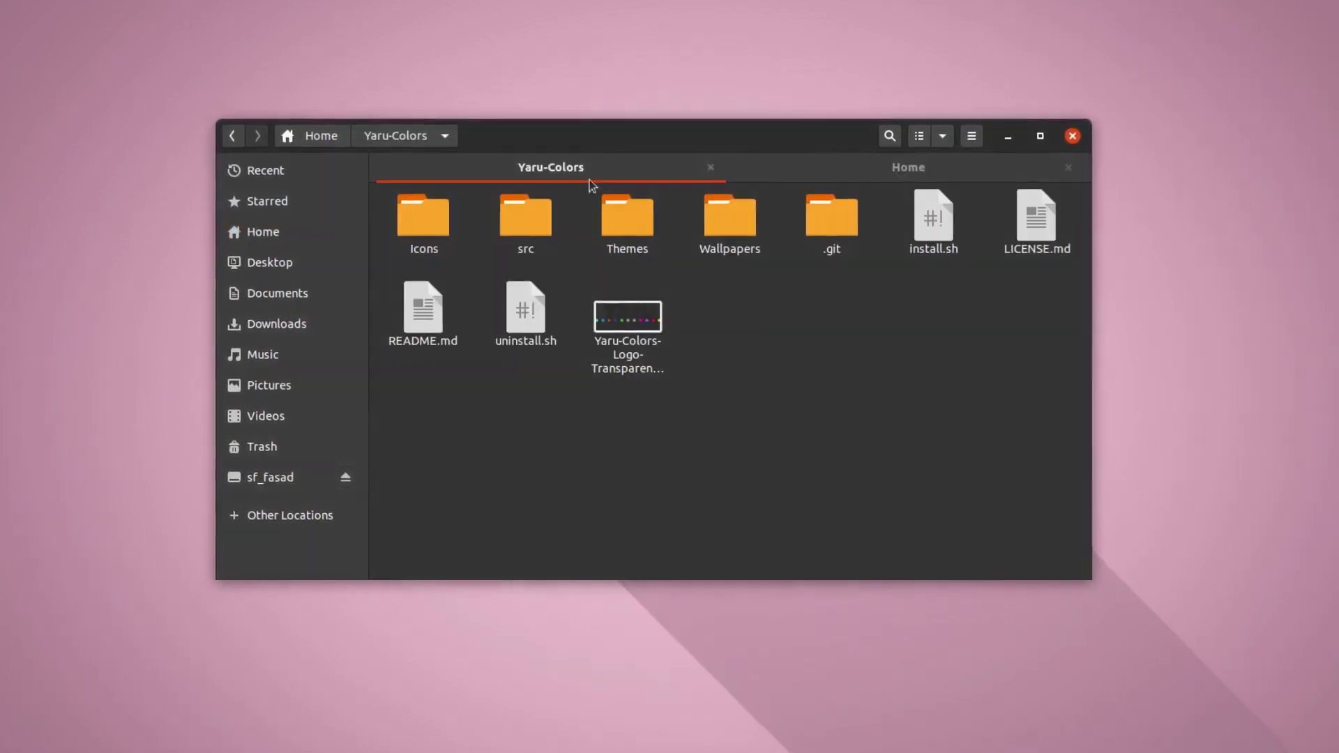
double_click(421, 218)
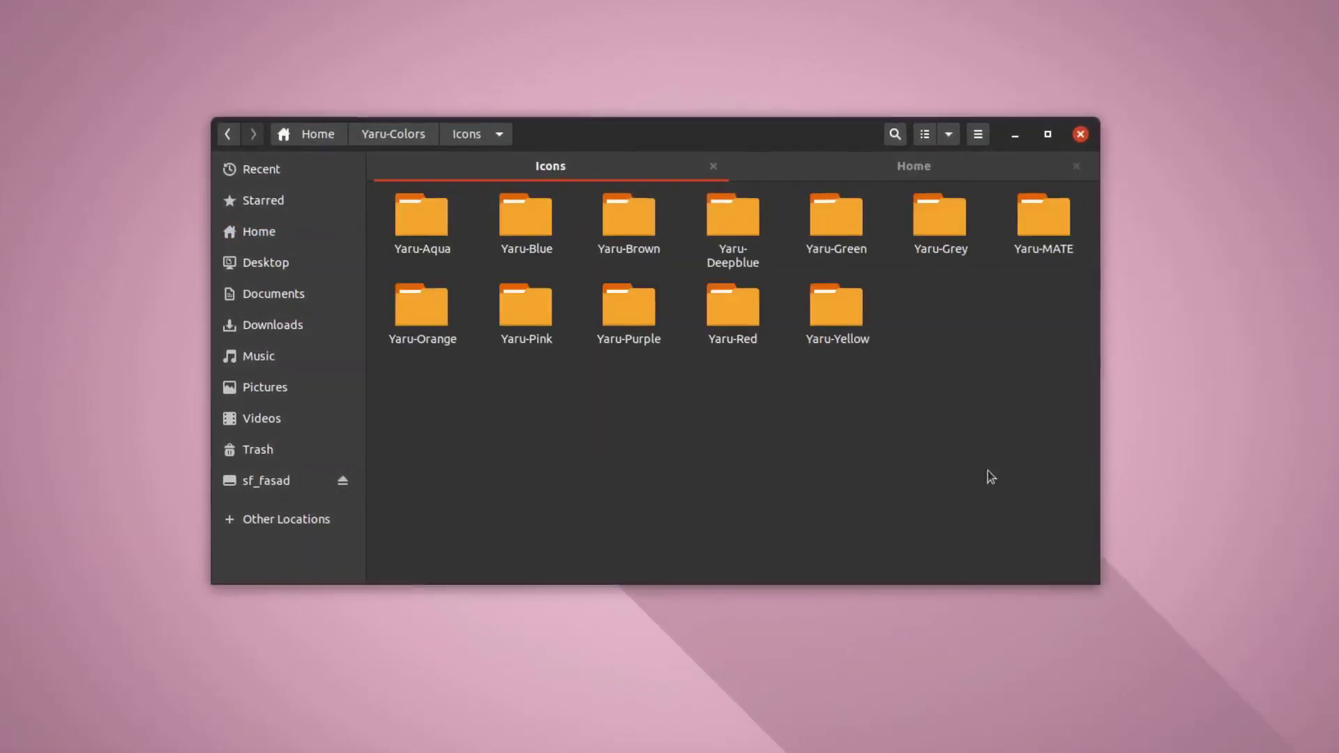
key(ctrl+a)
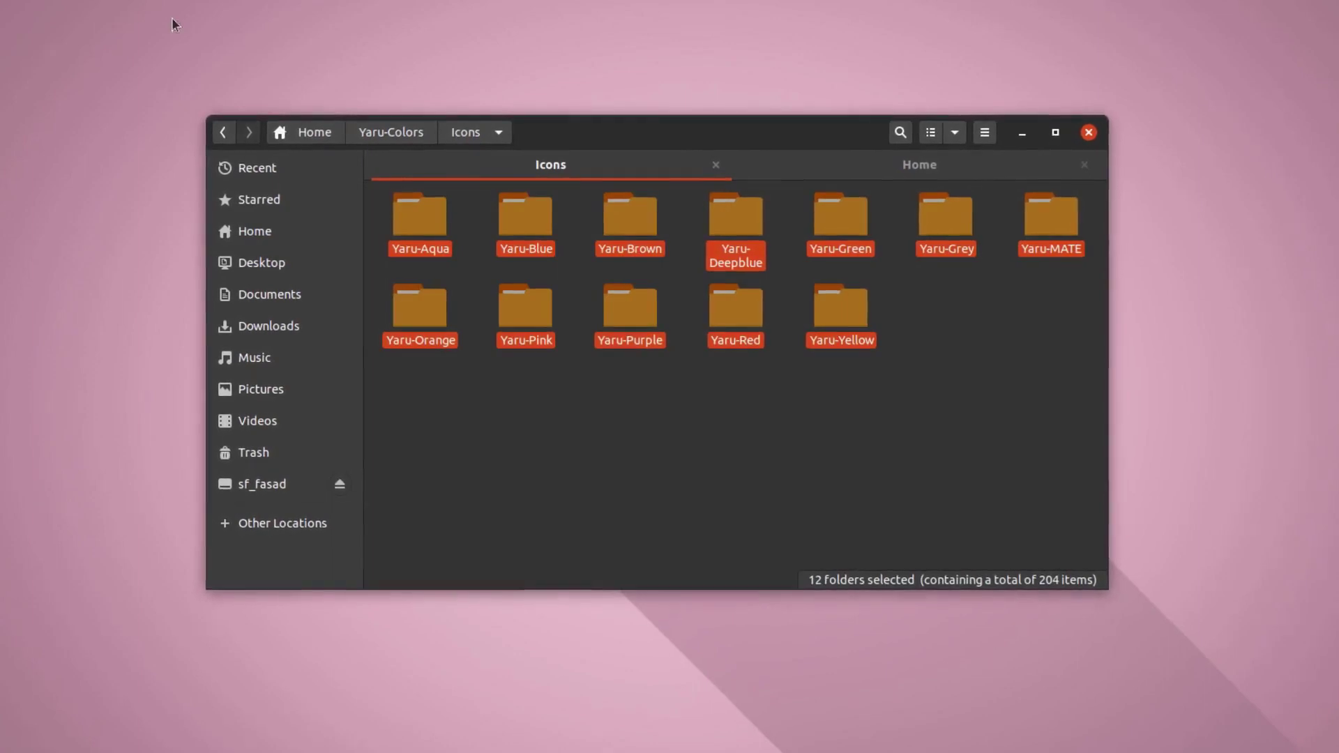
click(816, 168)
click(633, 377)
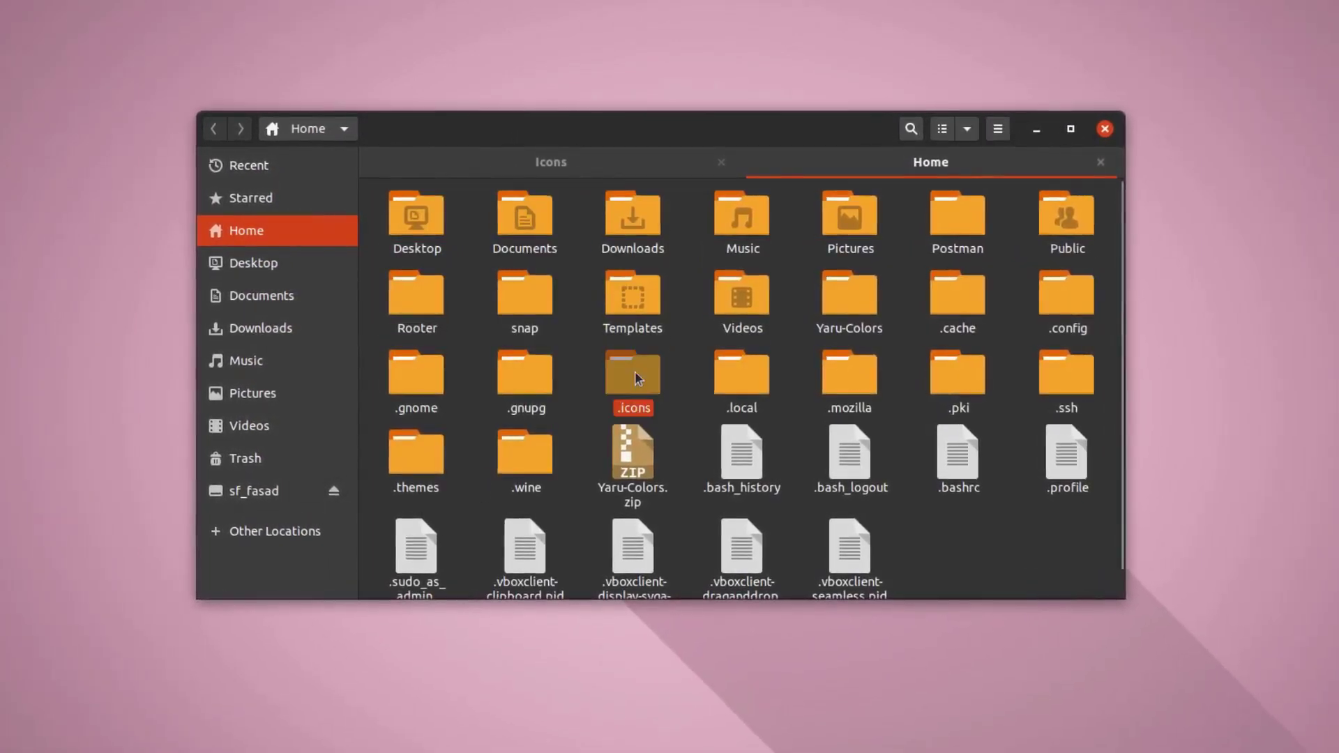
double_click(634, 377)
key(ctrl+v)
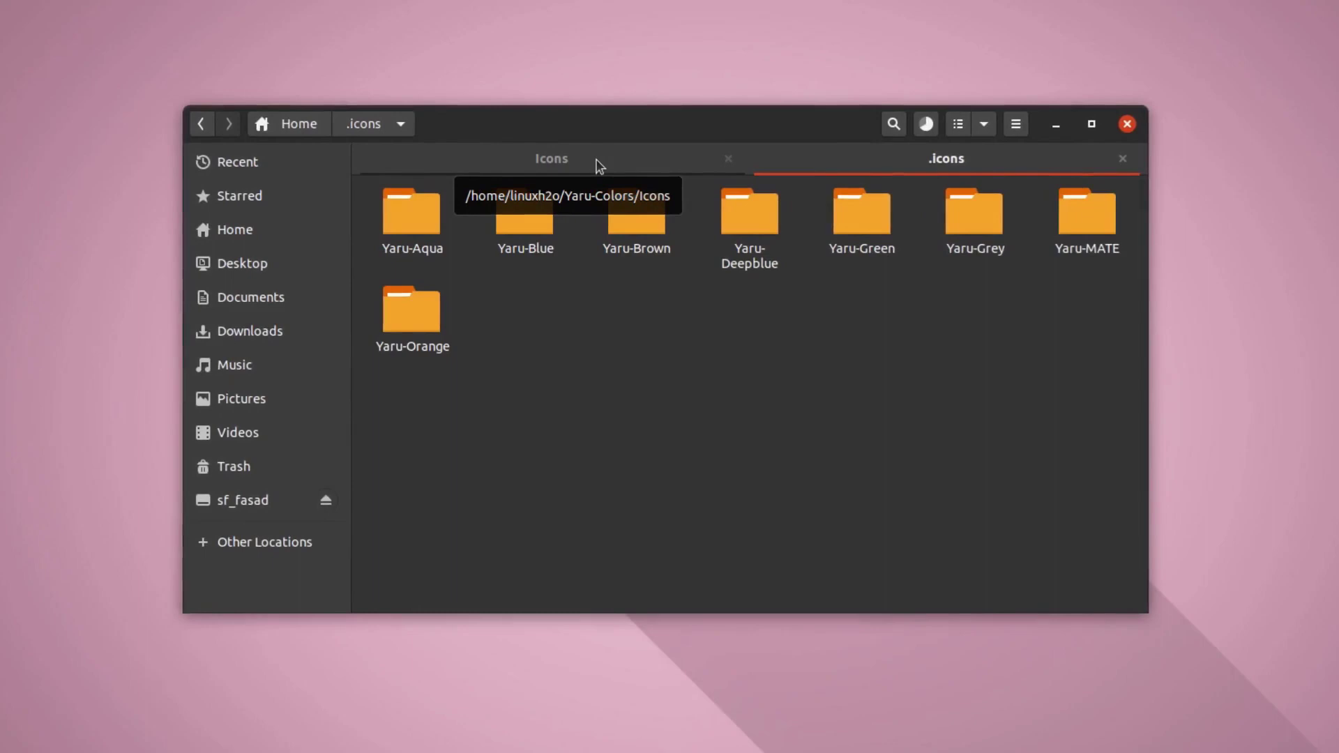
Step: Go to Yaru-Colors/Themes and select all 36 theme folders
click(595, 159)
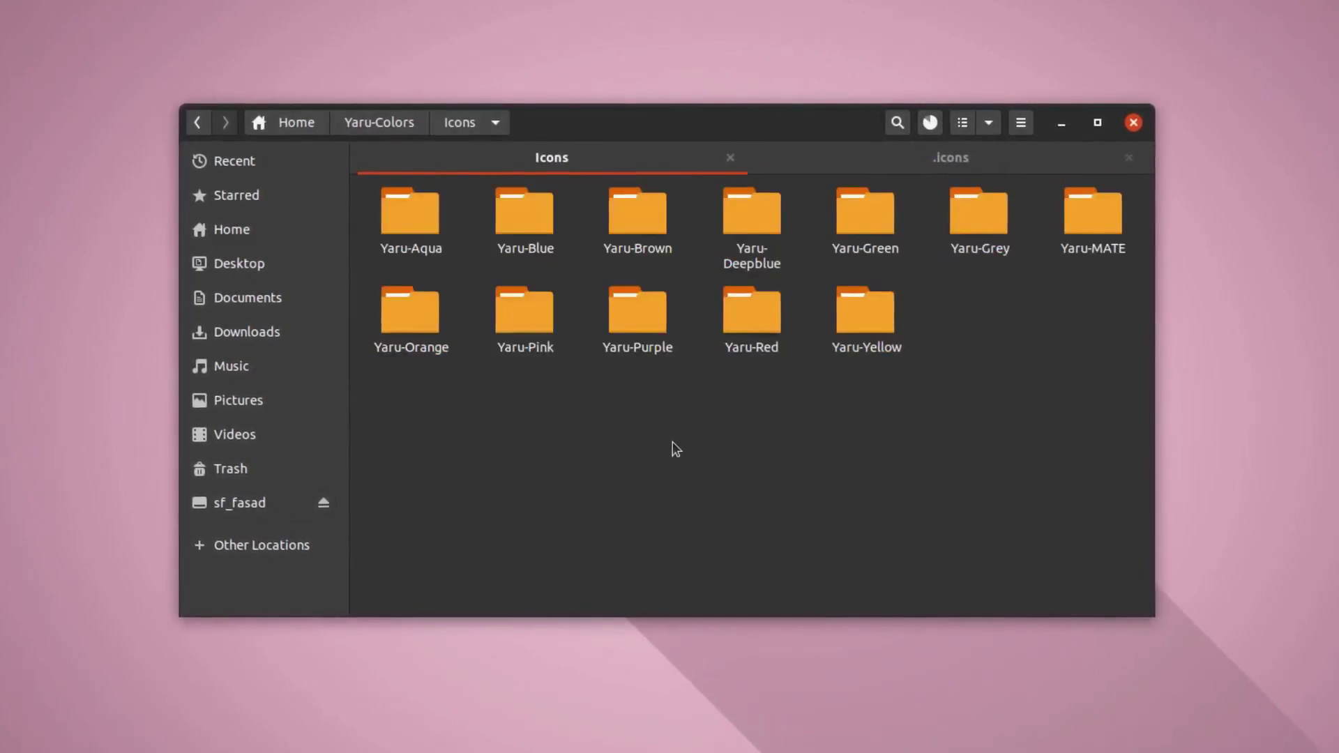
key(alt+Up)
double_click(628, 226)
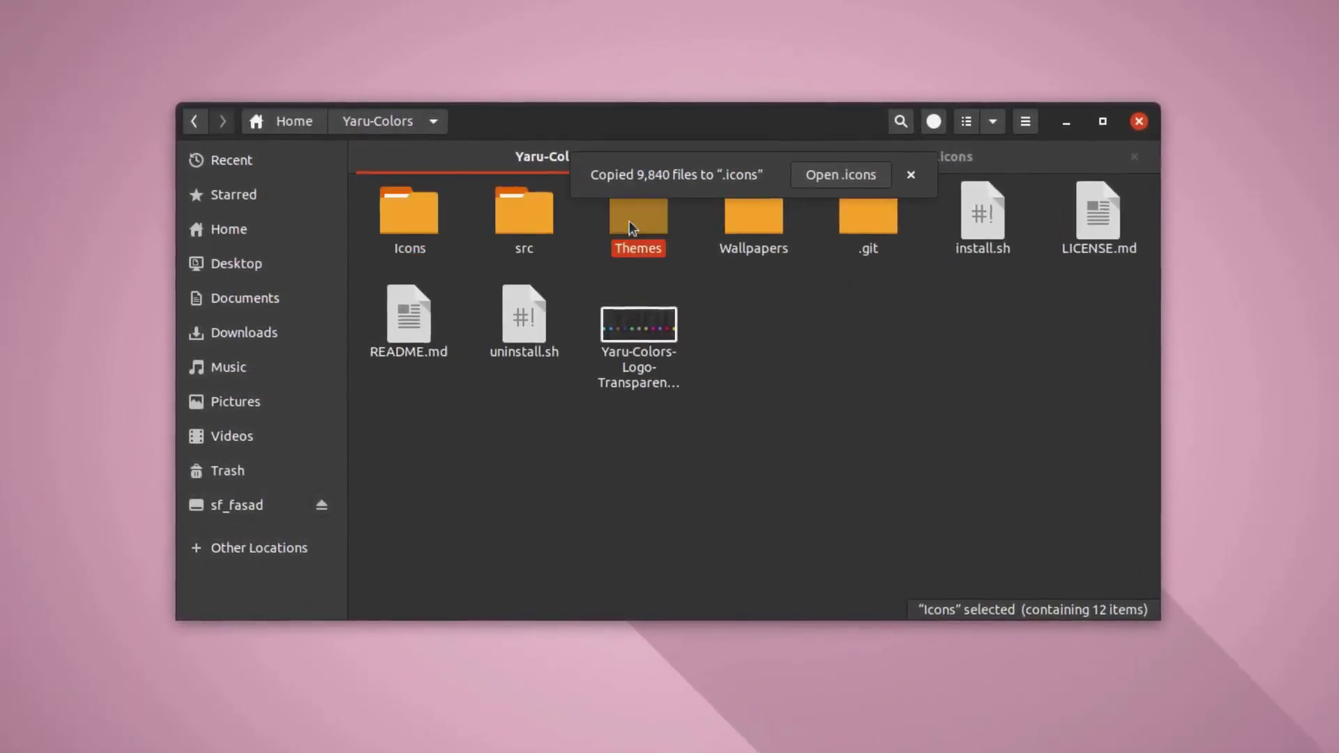
click(609, 420)
key(ctrl+a)
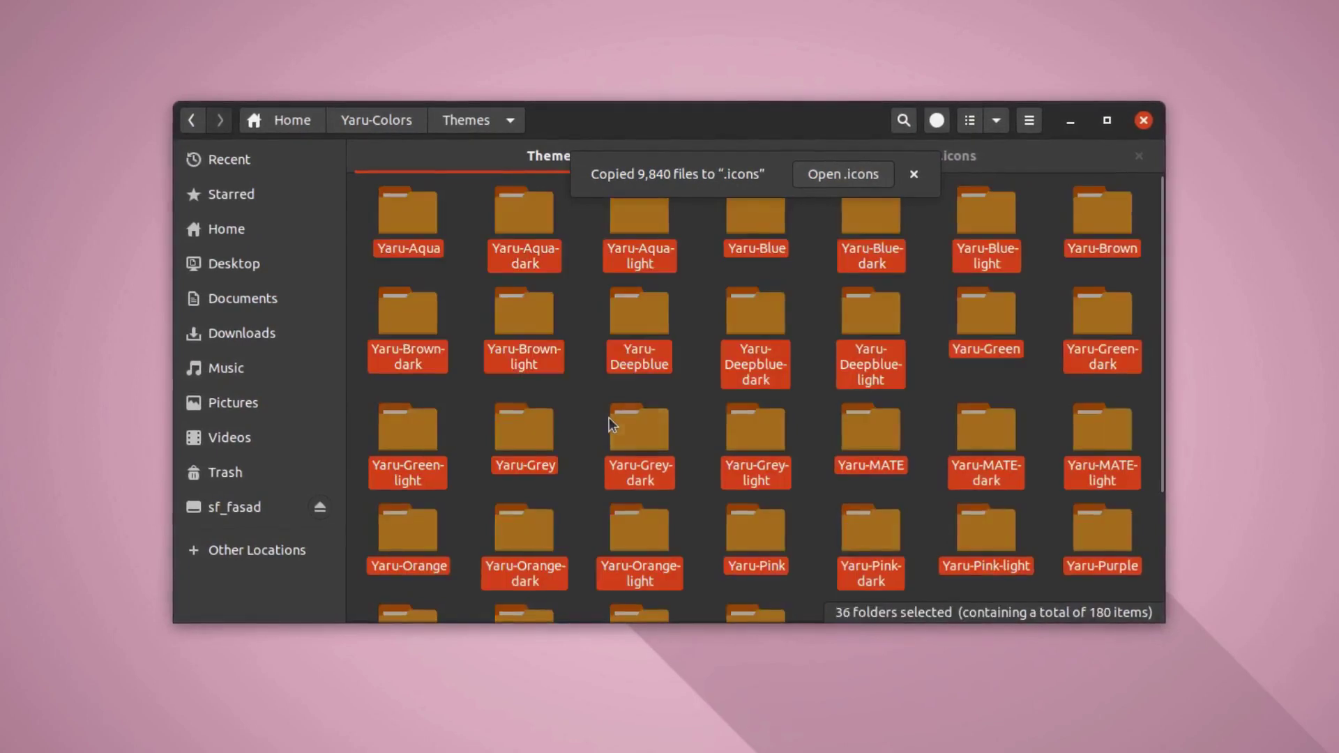
Step: Paste the 36 Yaru theme folders into the hidden ~/.themes folder
click(915, 176)
click(937, 164)
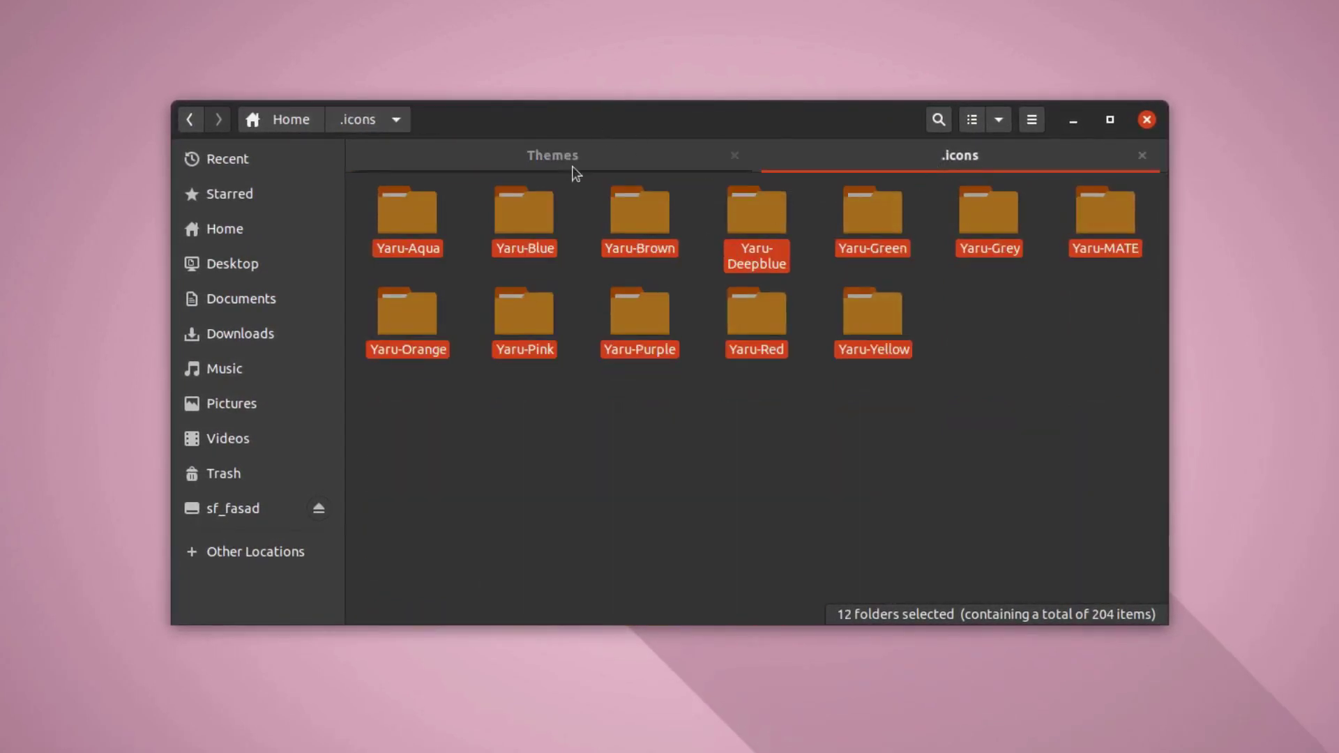
click(310, 124)
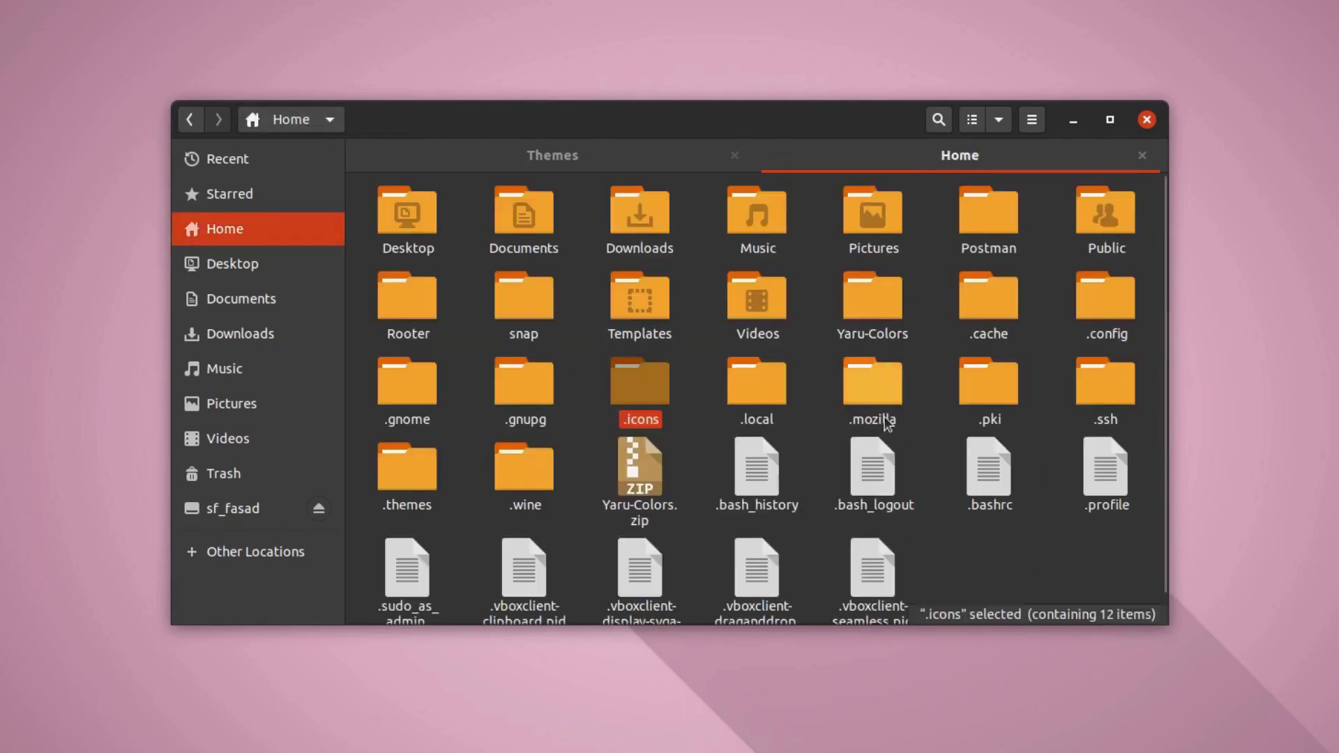
double_click(420, 471)
key(ctrl+v)
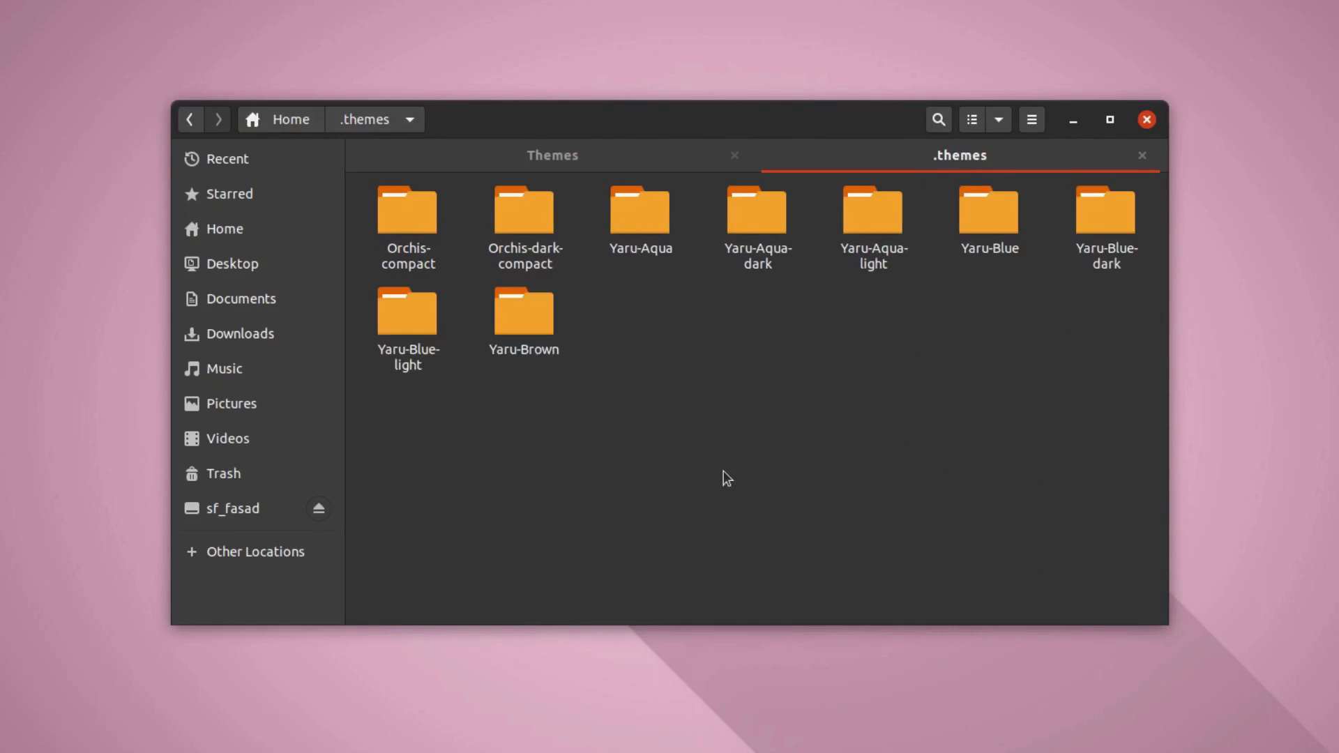
click(558, 156)
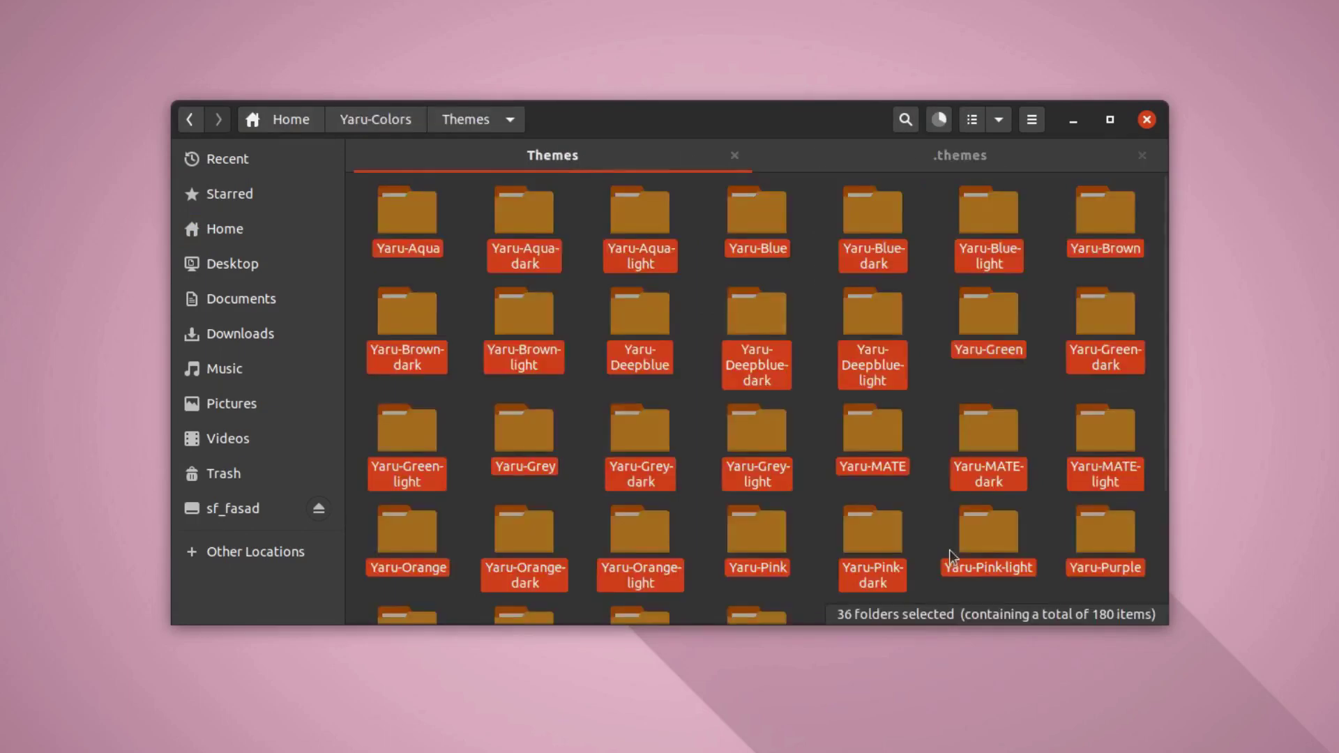
key(Escape)
Step: Show the Appearance page in GNOME Tweaks and view the Applications theme list, leaving Yaru-dark
click(939, 121)
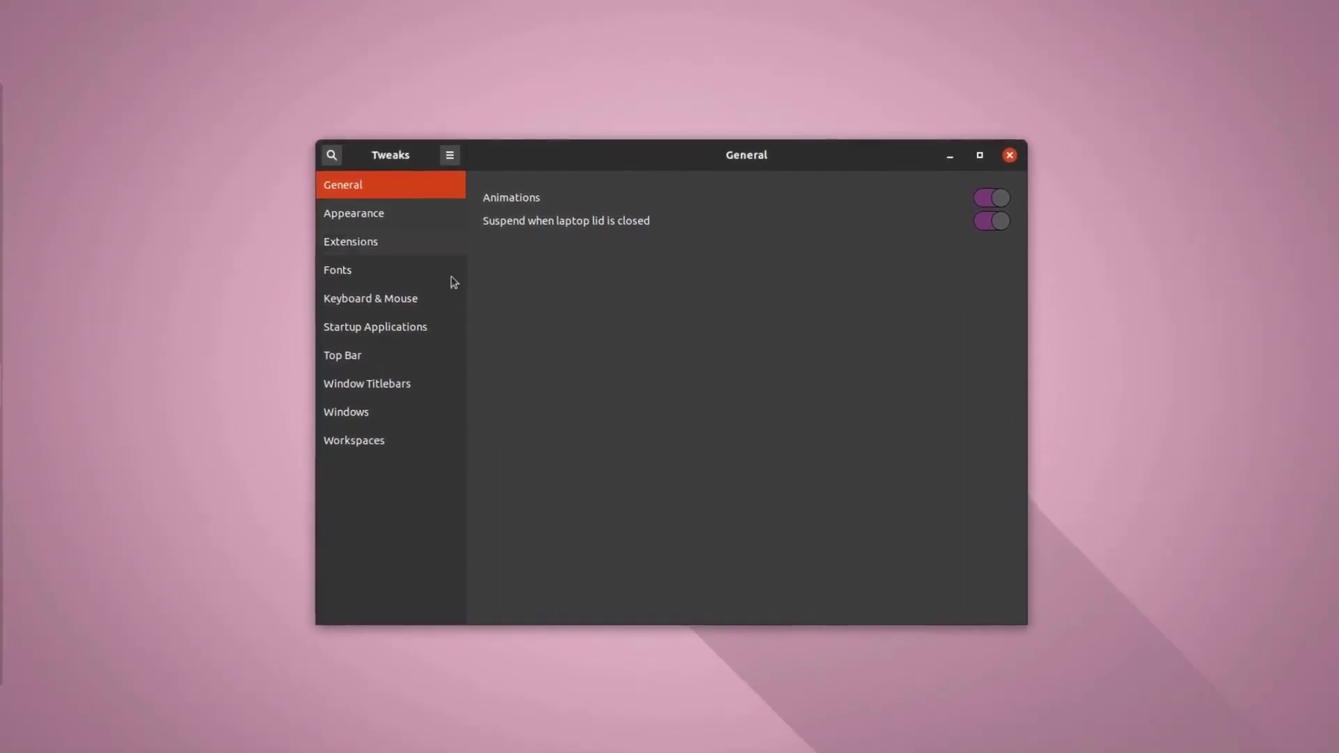
click(432, 210)
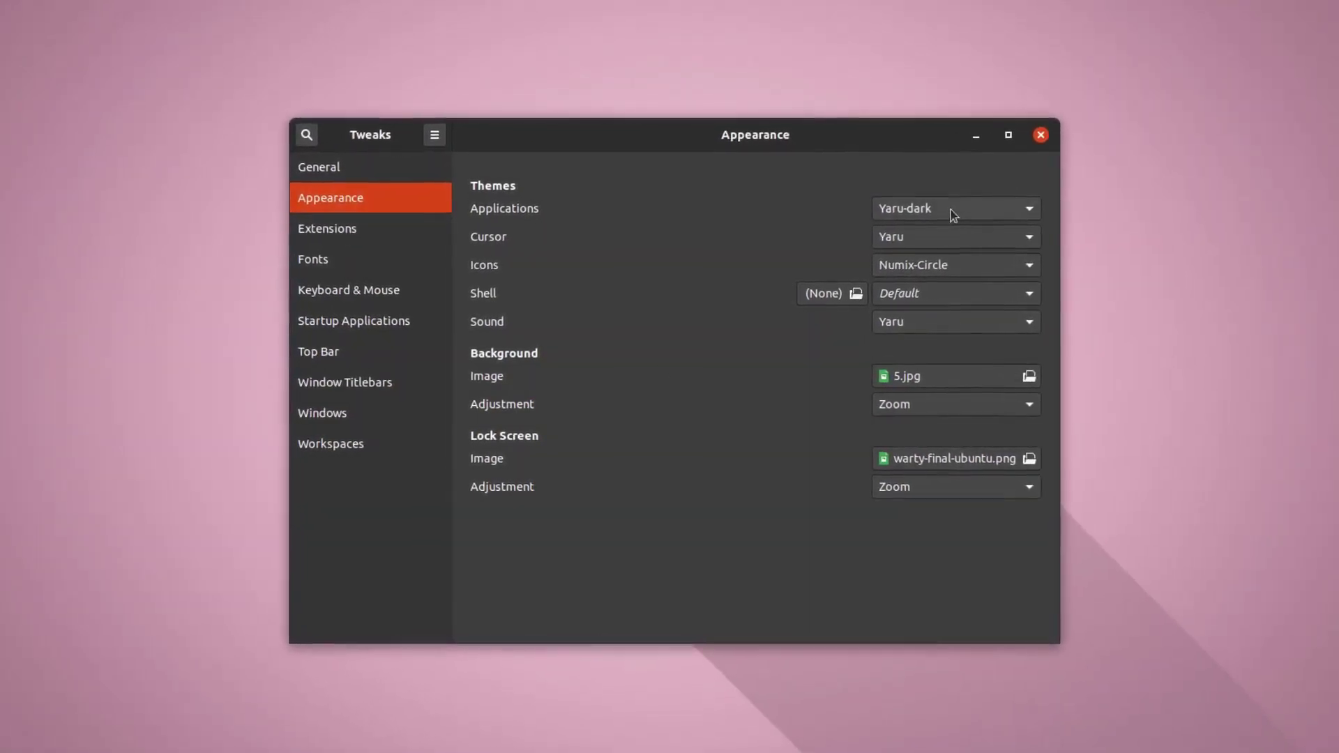
click(900, 206)
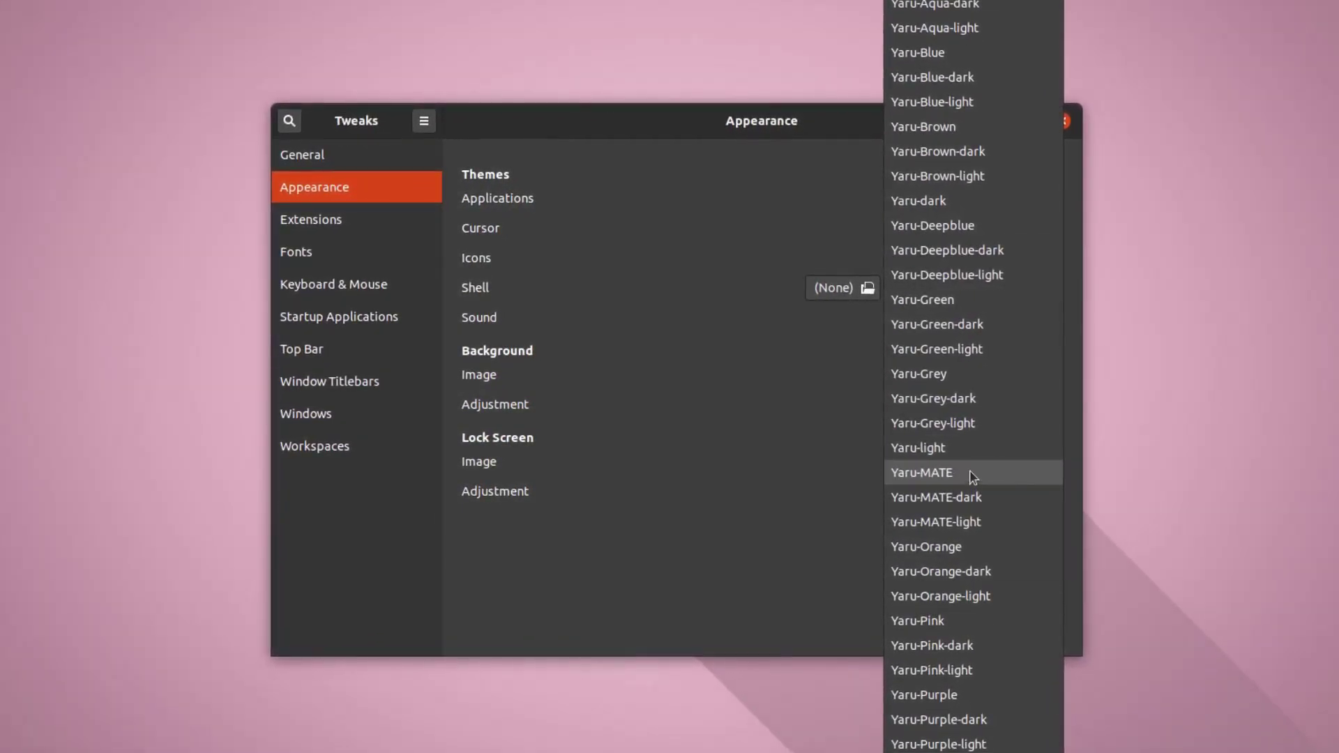
key(Escape)
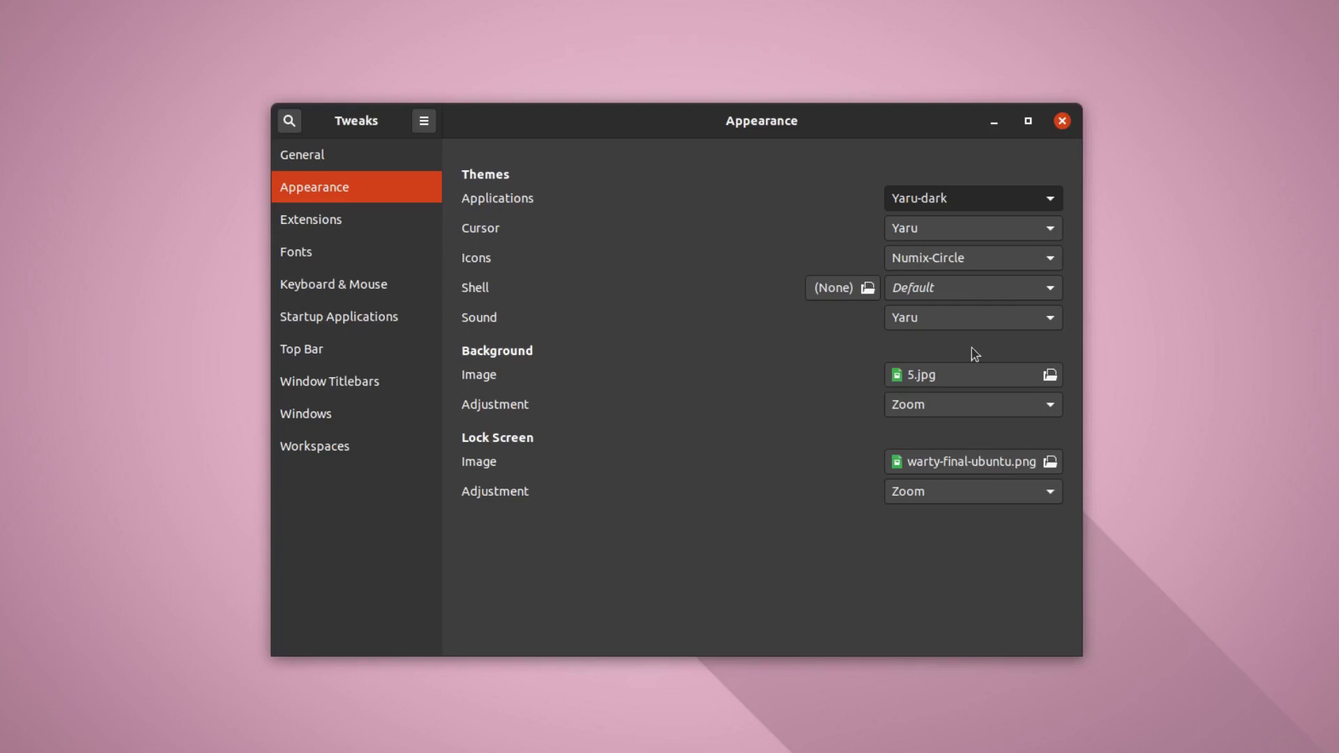
Step: Set the Tweaks icon theme to Yaru-MATE, leaving the cursor theme on Yaru
scroll(932, 202, down, 2)
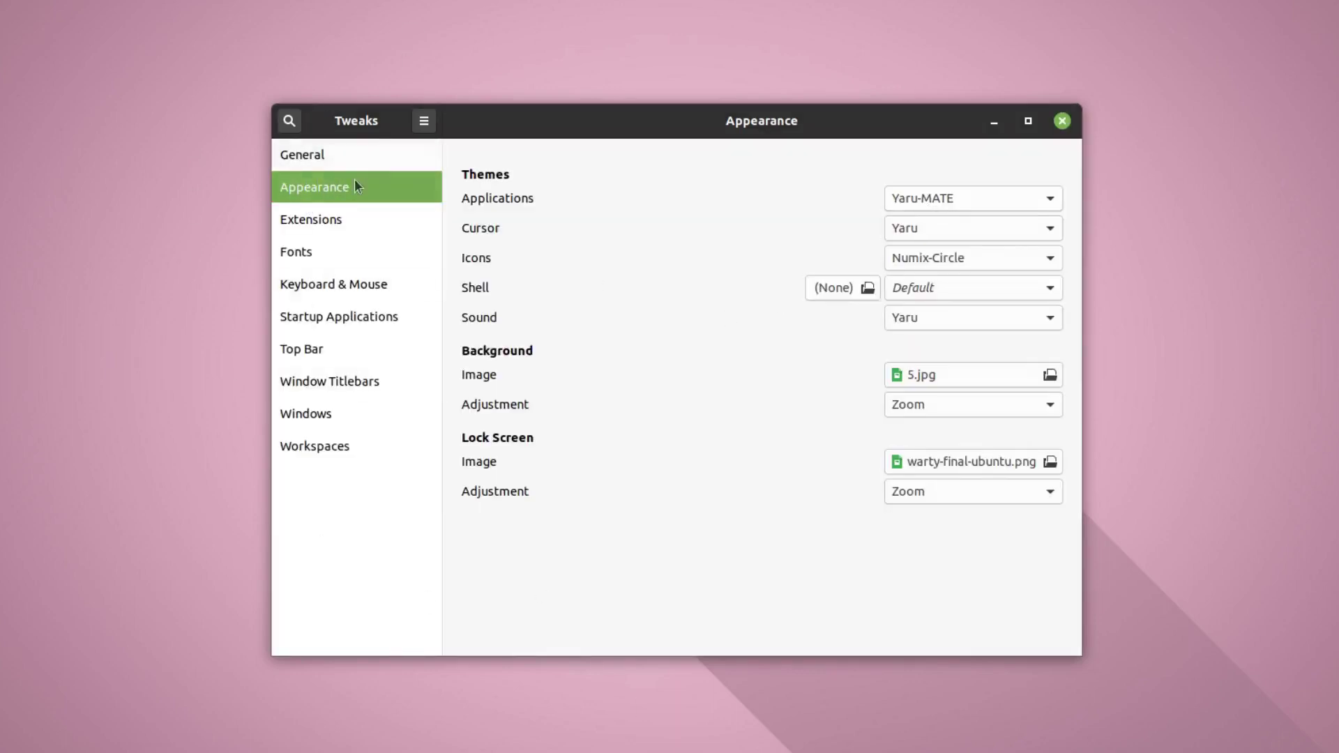
click(899, 226)
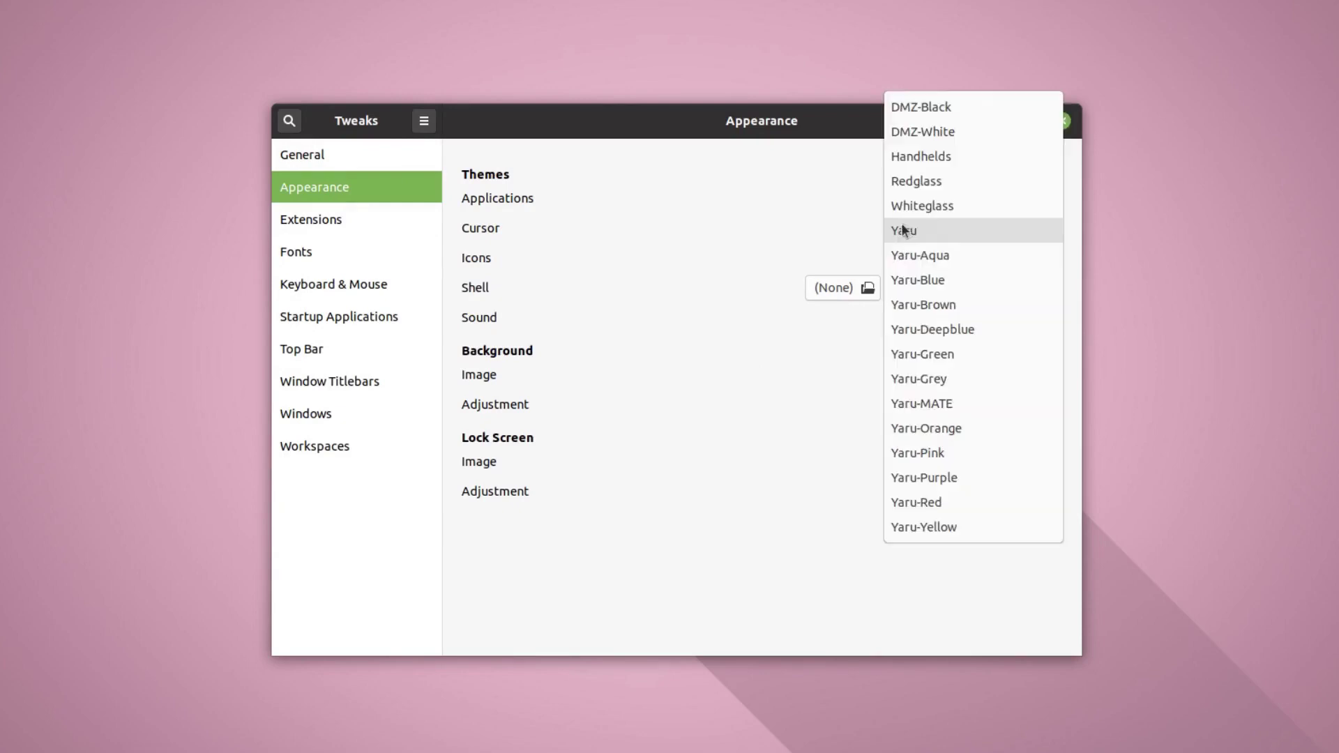
click(754, 193)
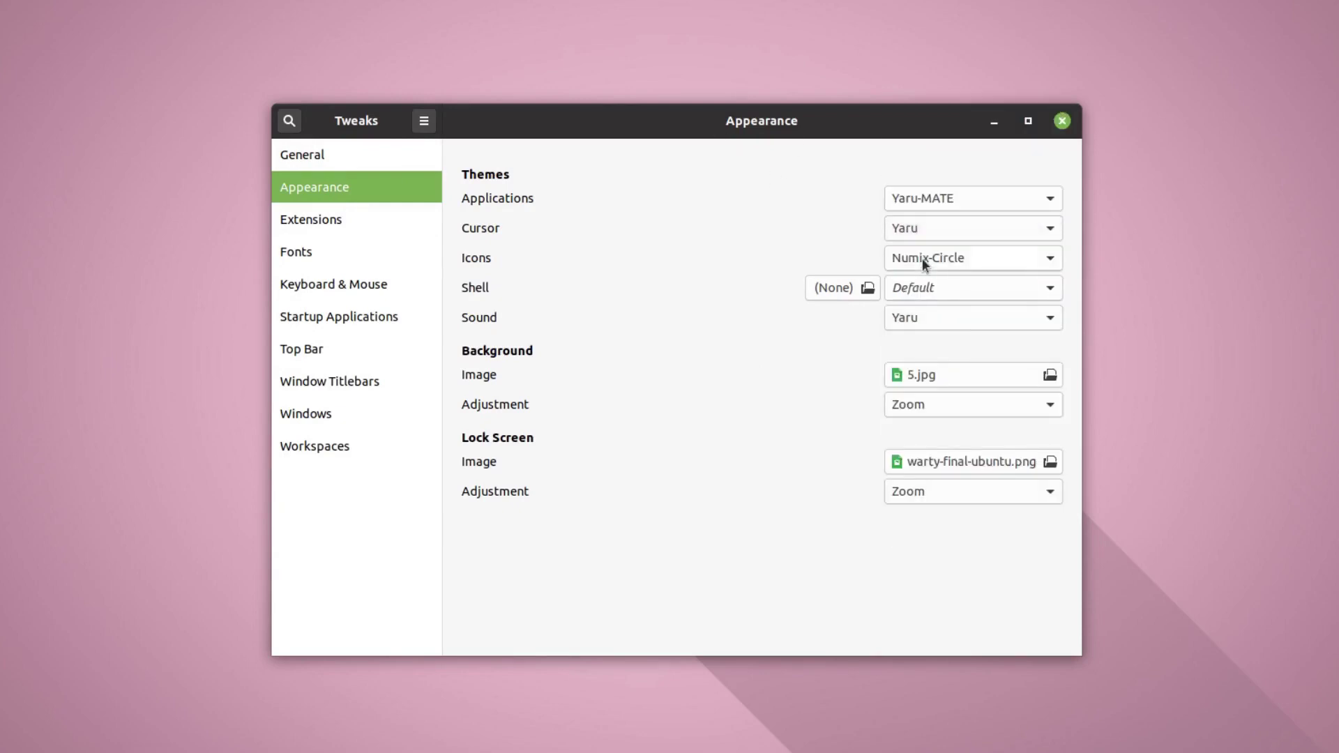
click(922, 258)
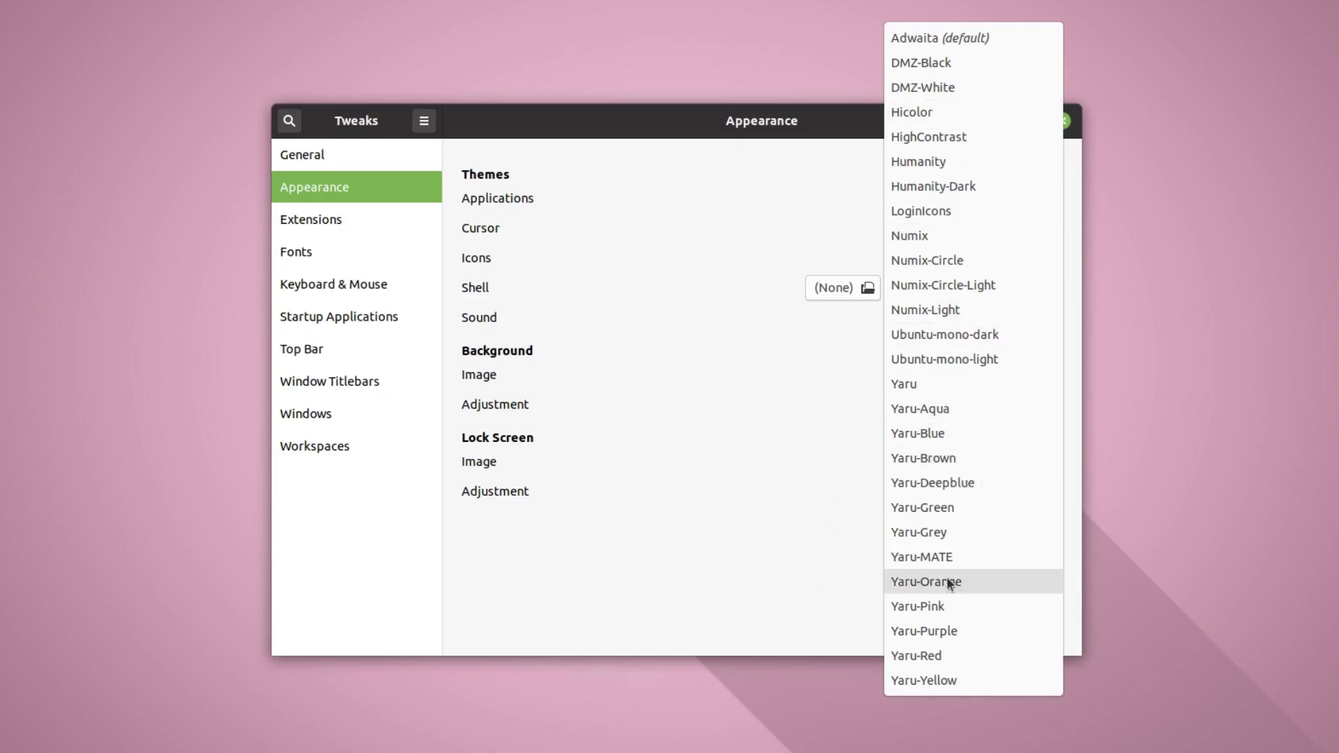
click(946, 557)
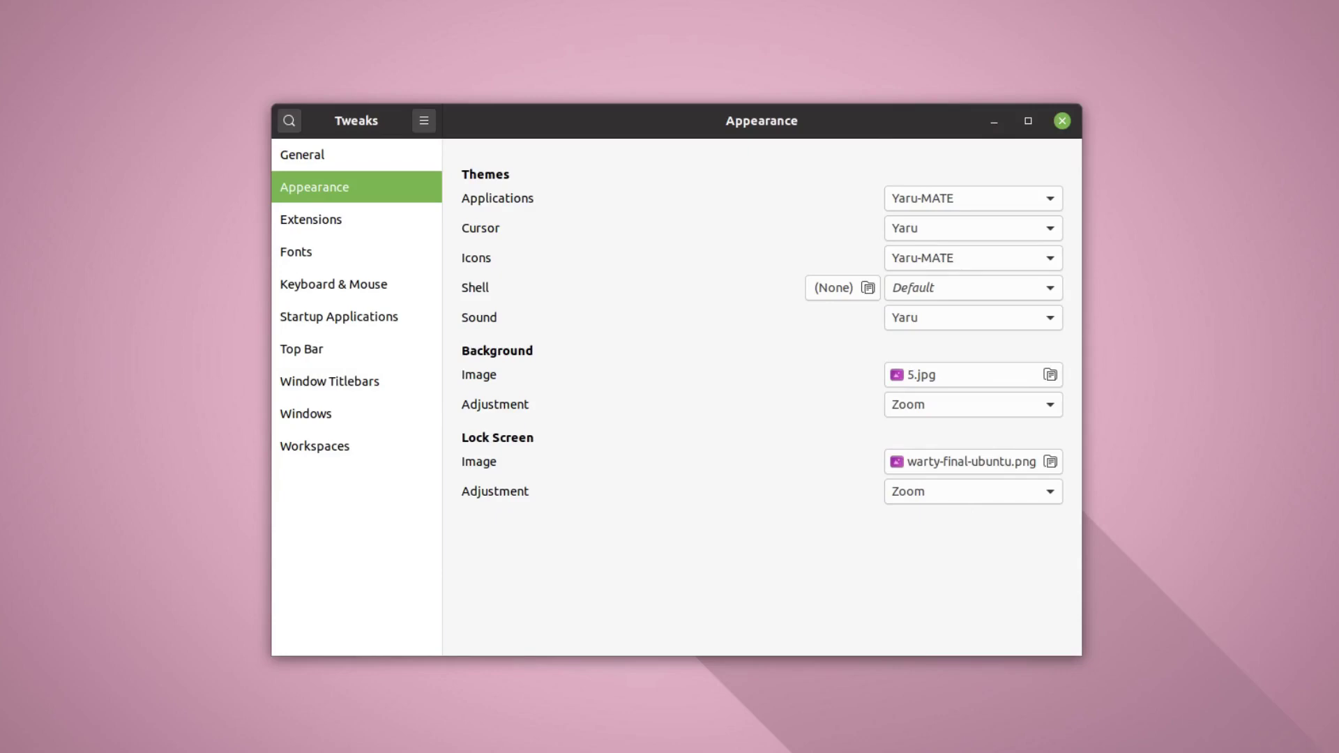
key(alt+Tab)
Step: Return Files to the Home folder, close the .themes tab, and move Tweaks to the right
drag(704, 102, 611, 89)
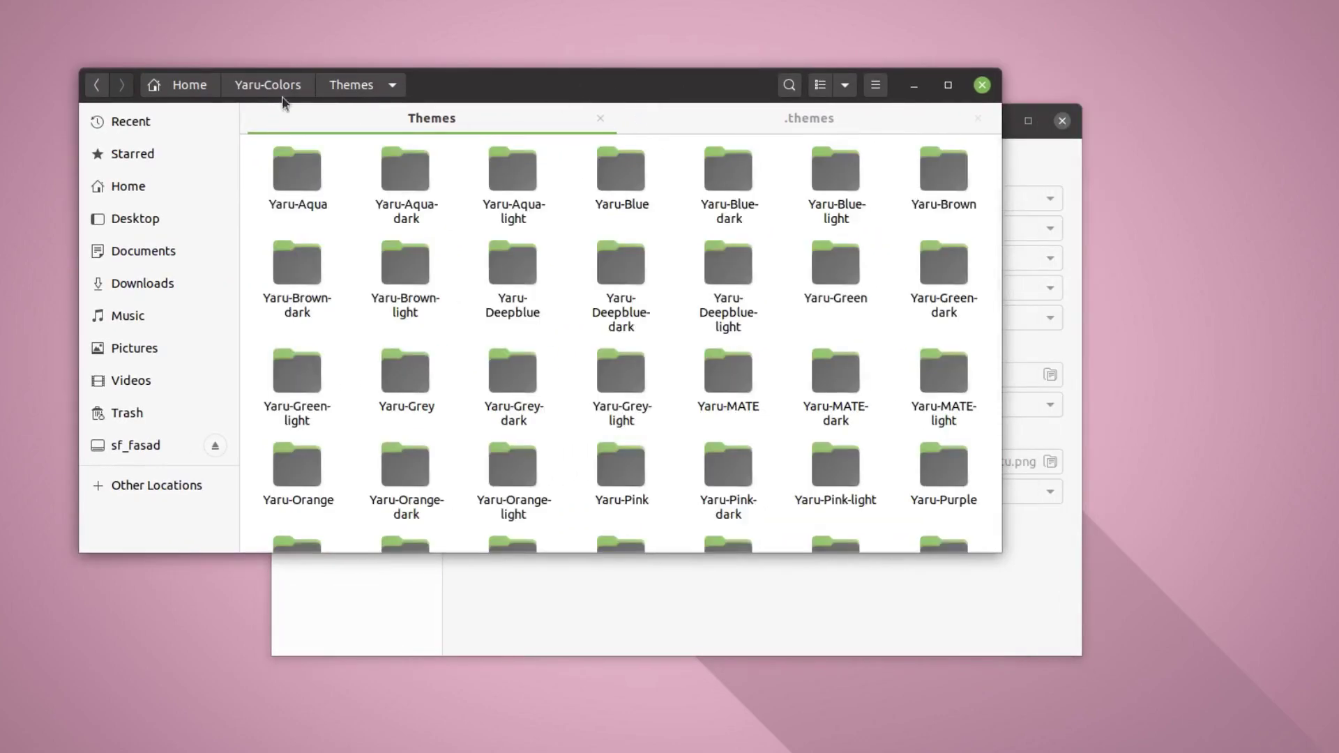
click(192, 83)
click(701, 422)
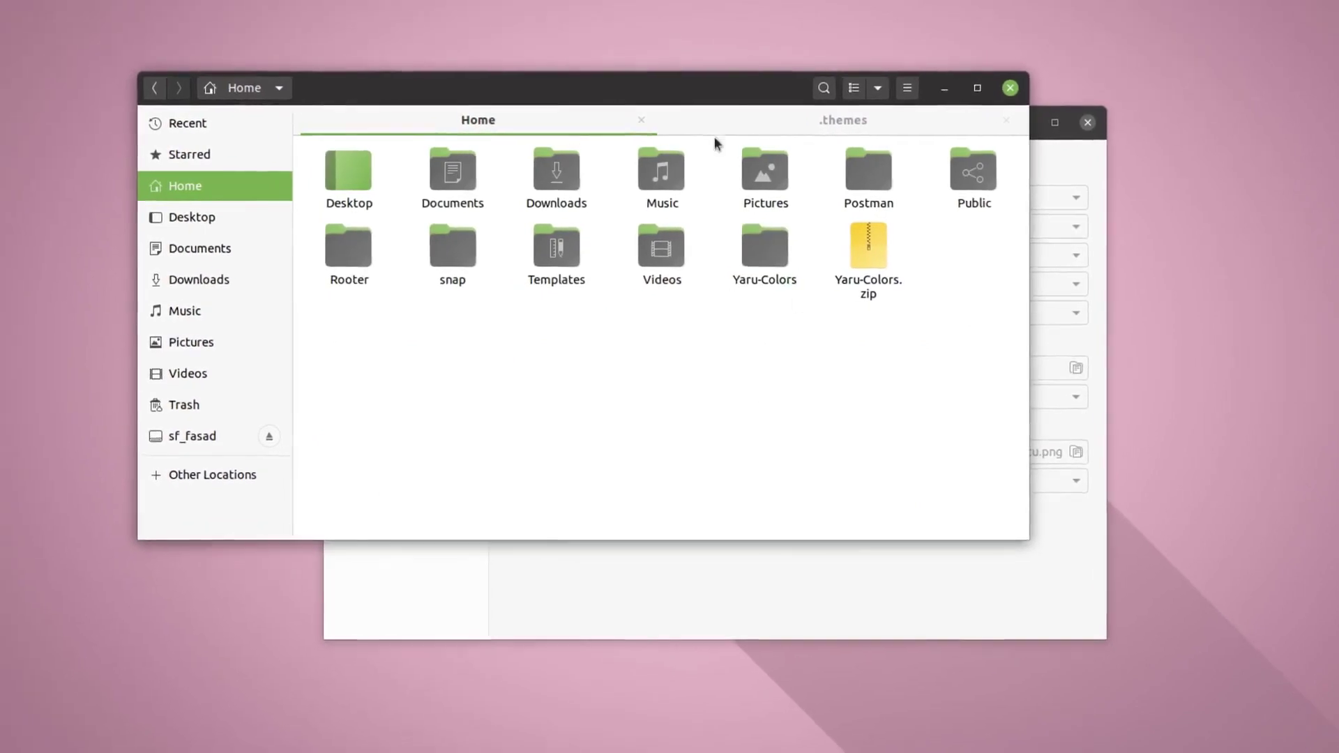
drag(700, 91, 618, 153)
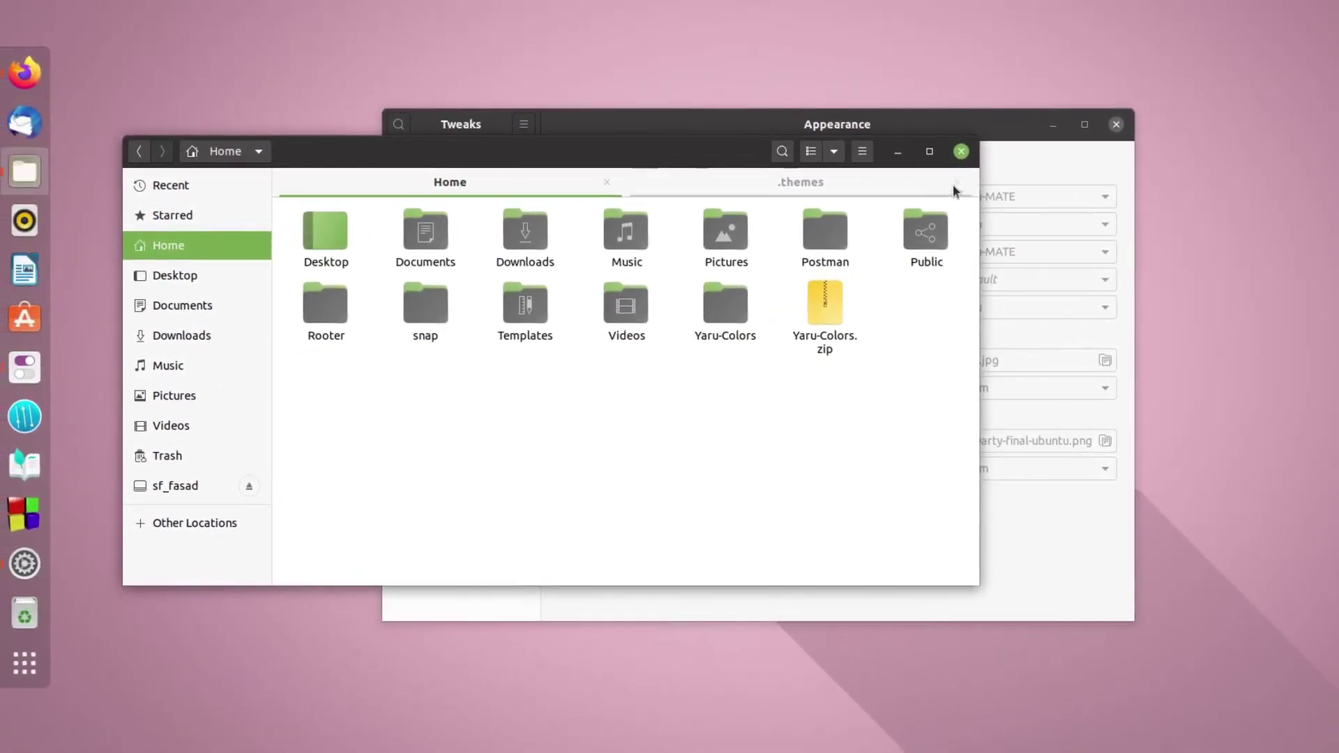
click(958, 181)
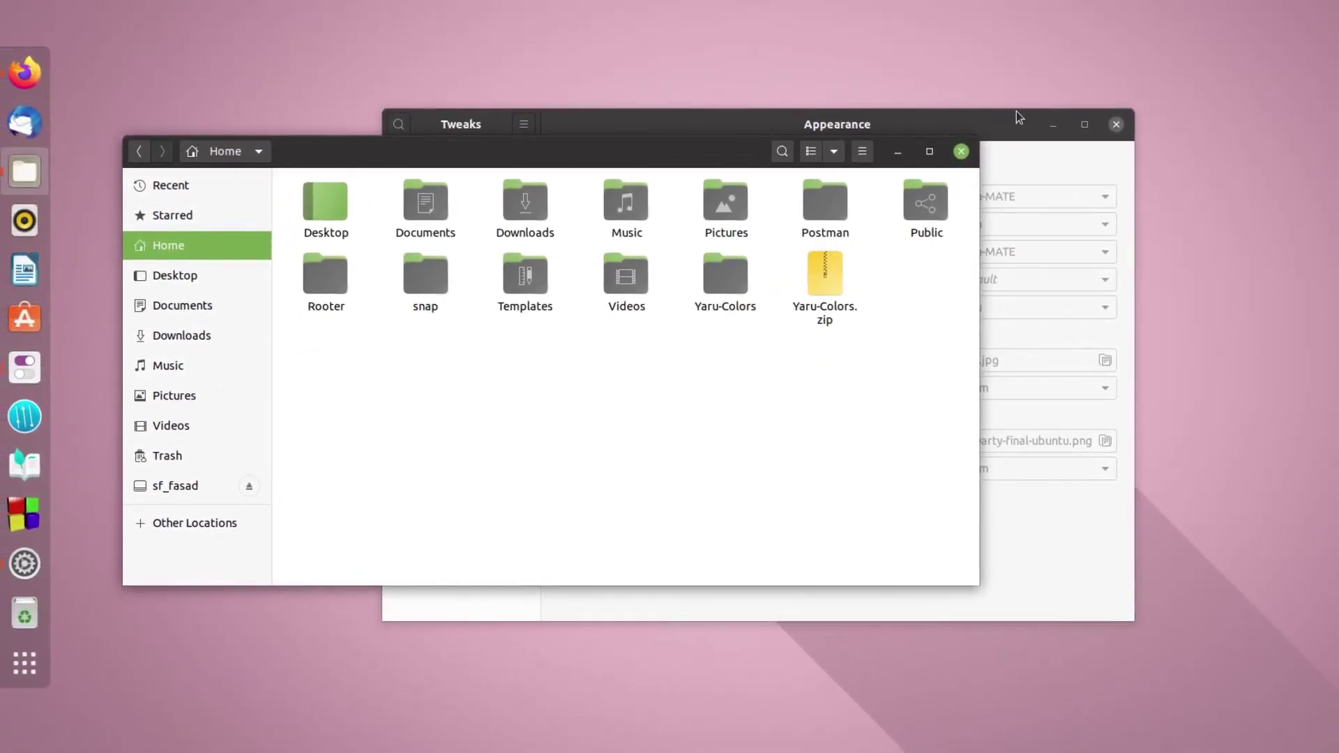
drag(1016, 115, 1216, 136)
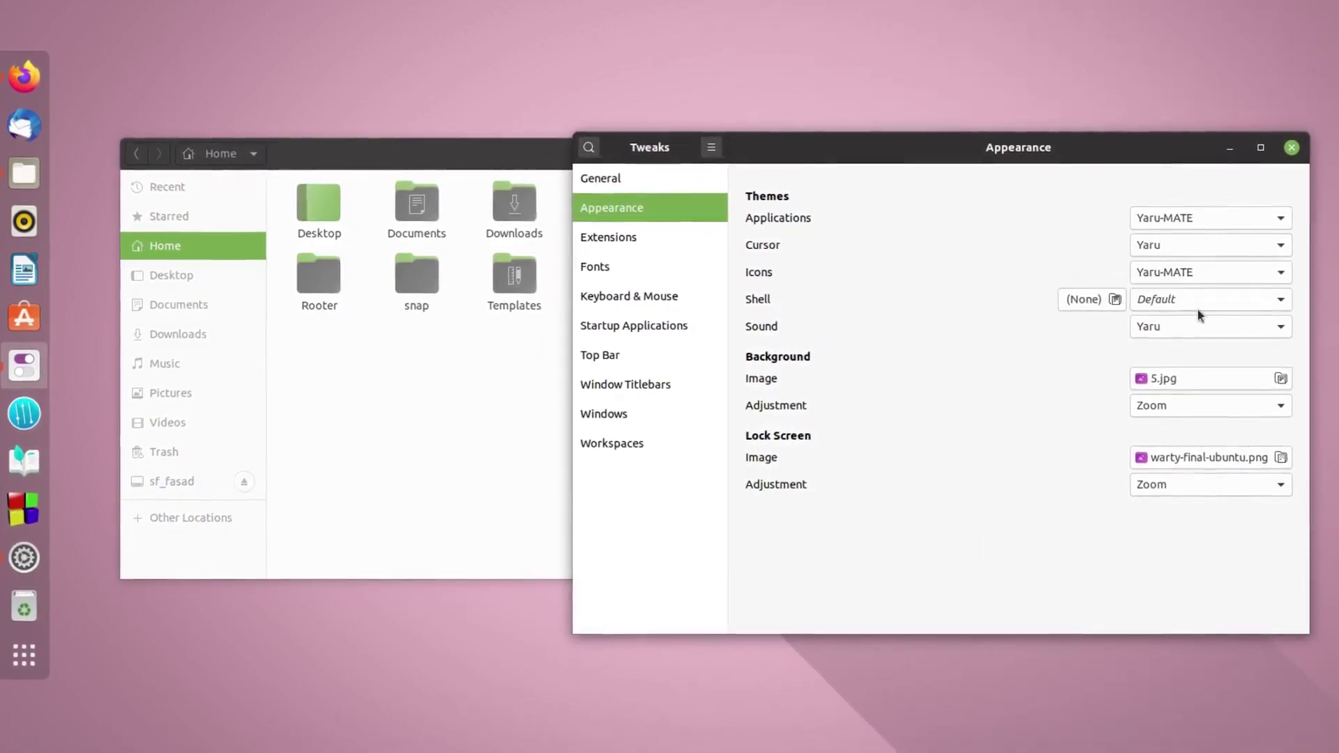
Step: Change the Tweaks shell theme from Default to Yaru-MATE, then review the Applications theme list
click(1335, 2)
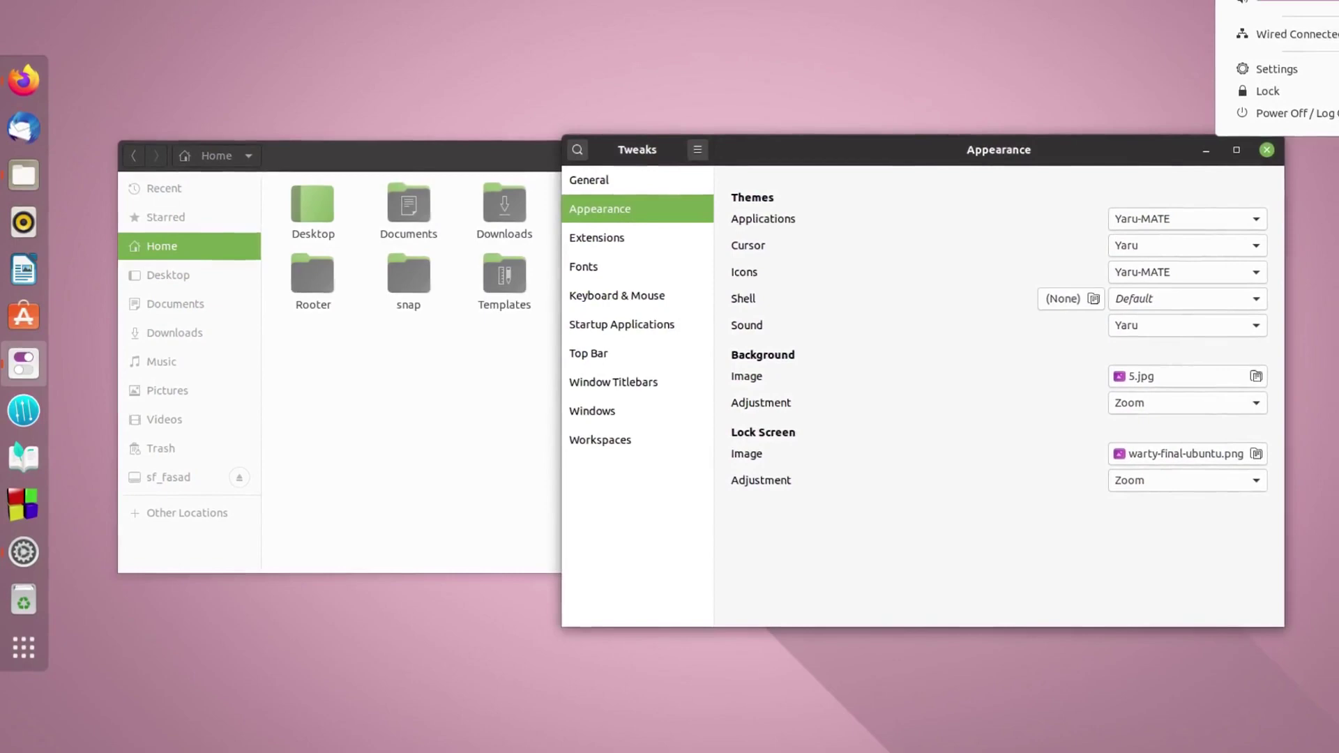
click(1128, 195)
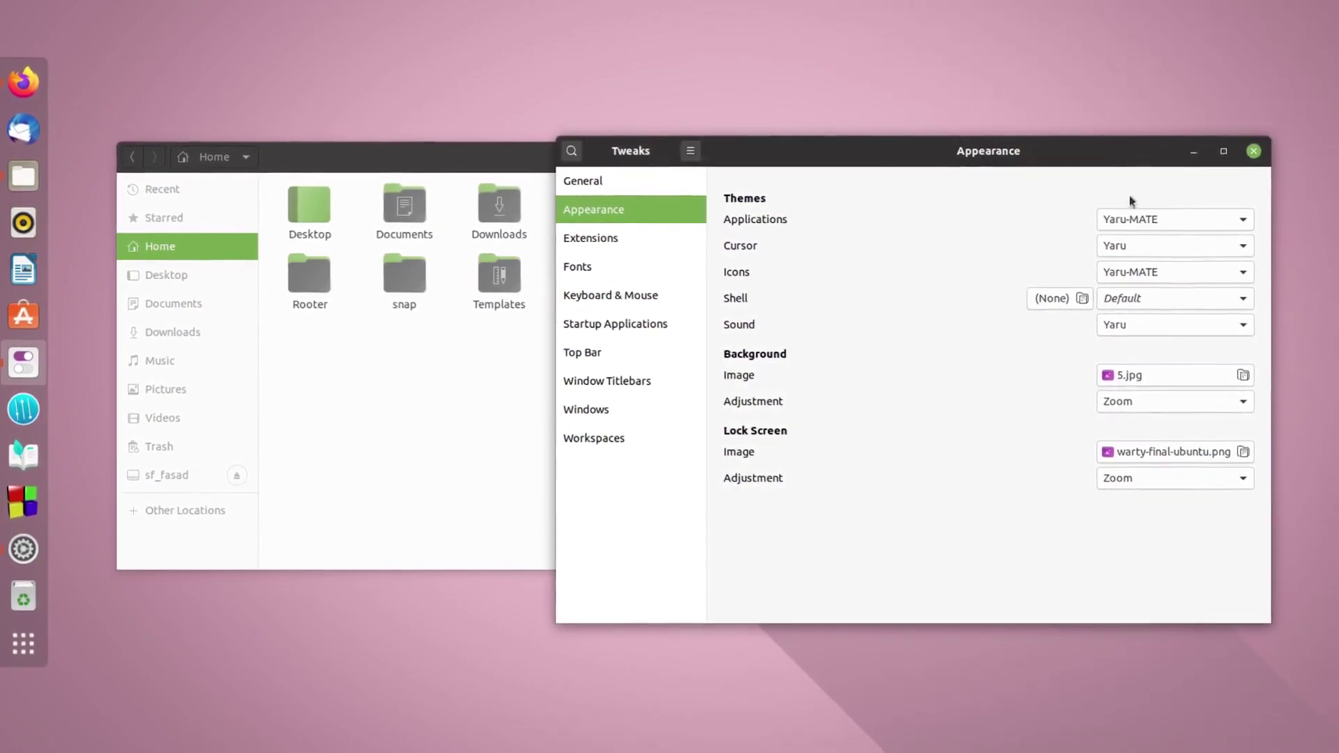
click(1128, 300)
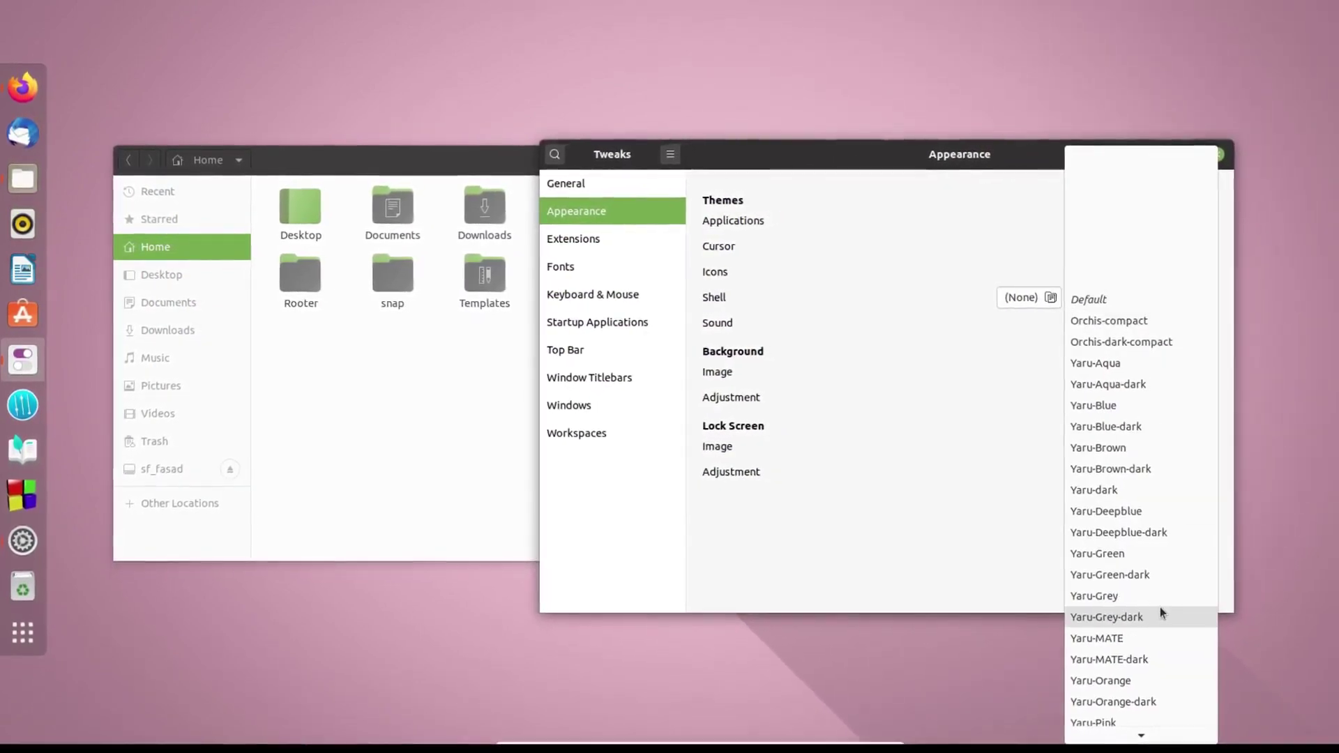
click(1131, 636)
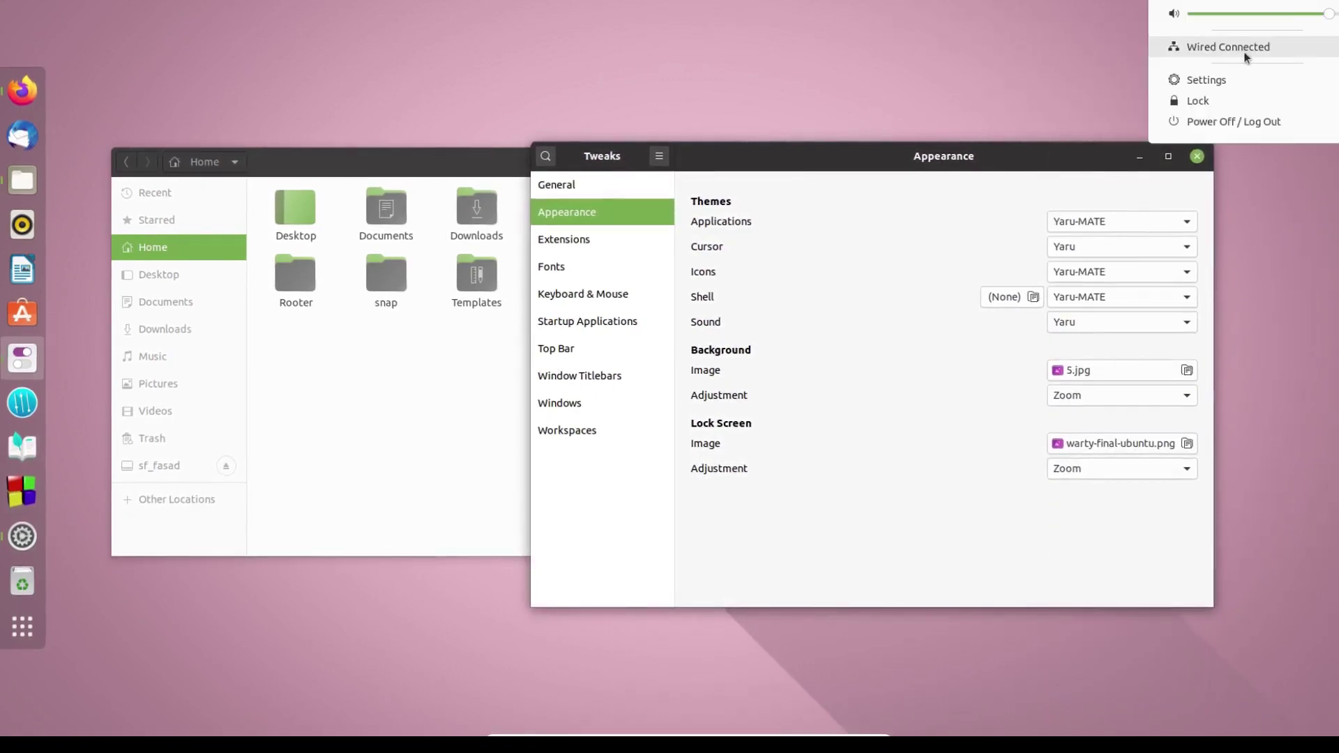
click(1246, 52)
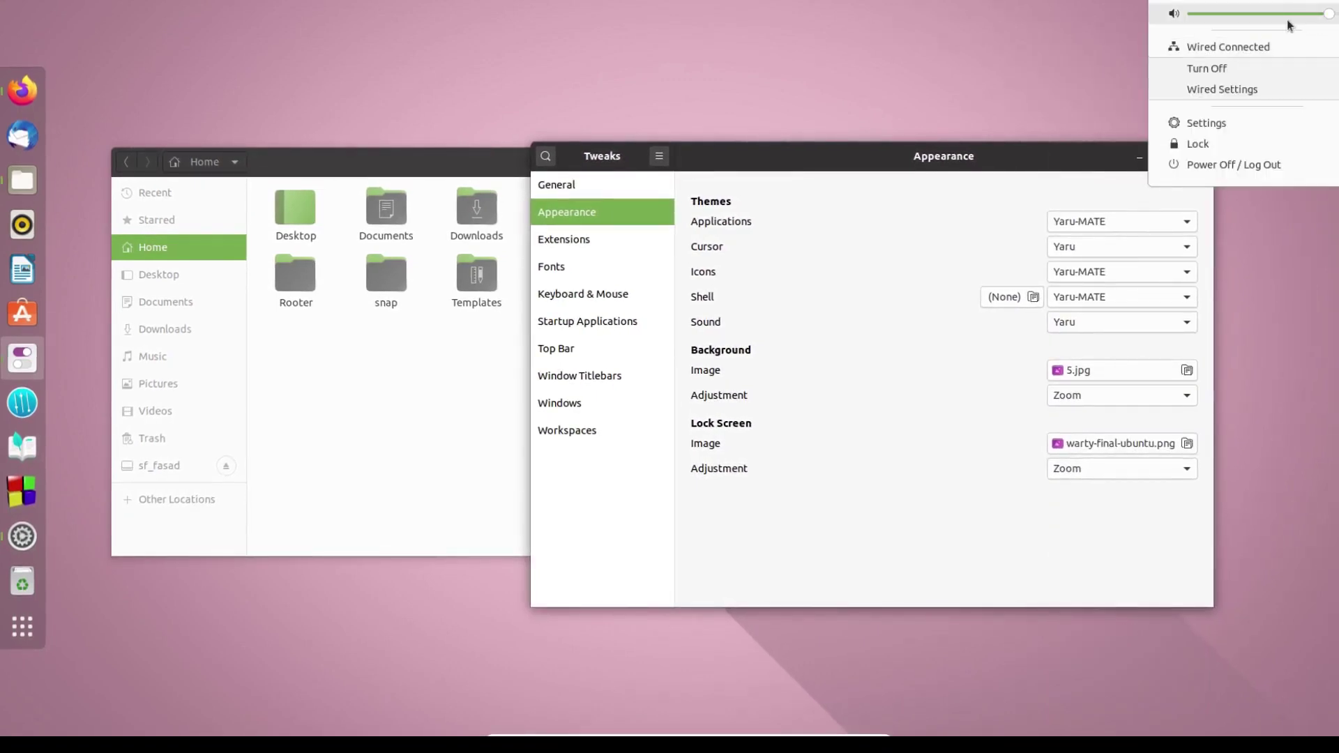
click(768, 306)
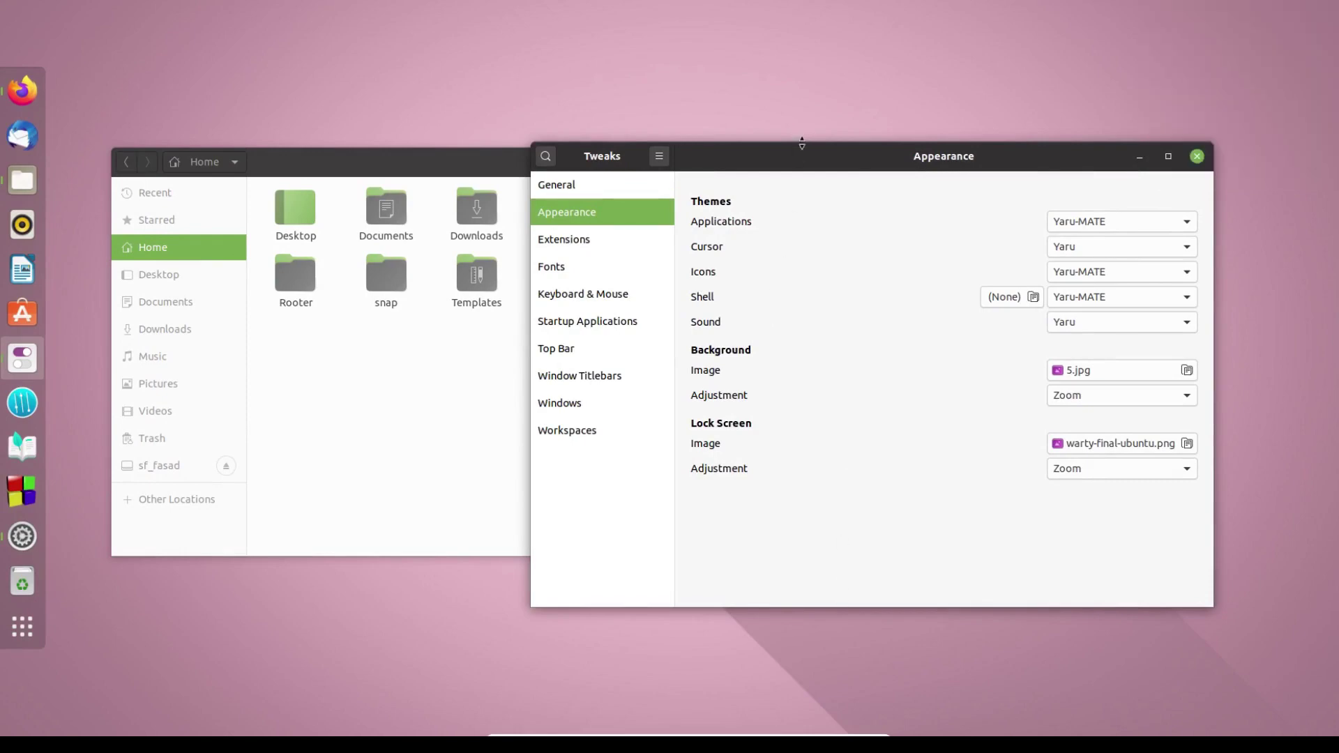
drag(806, 162, 809, 133)
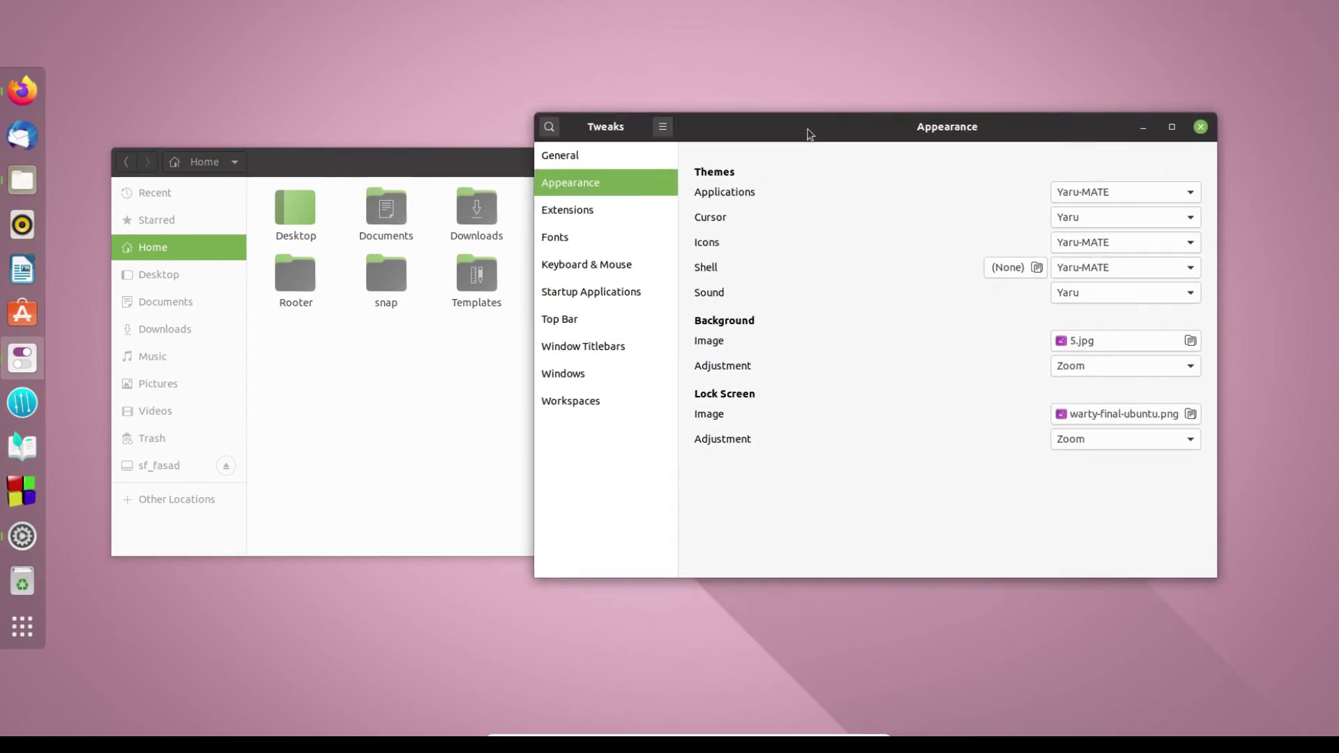
click(1159, 195)
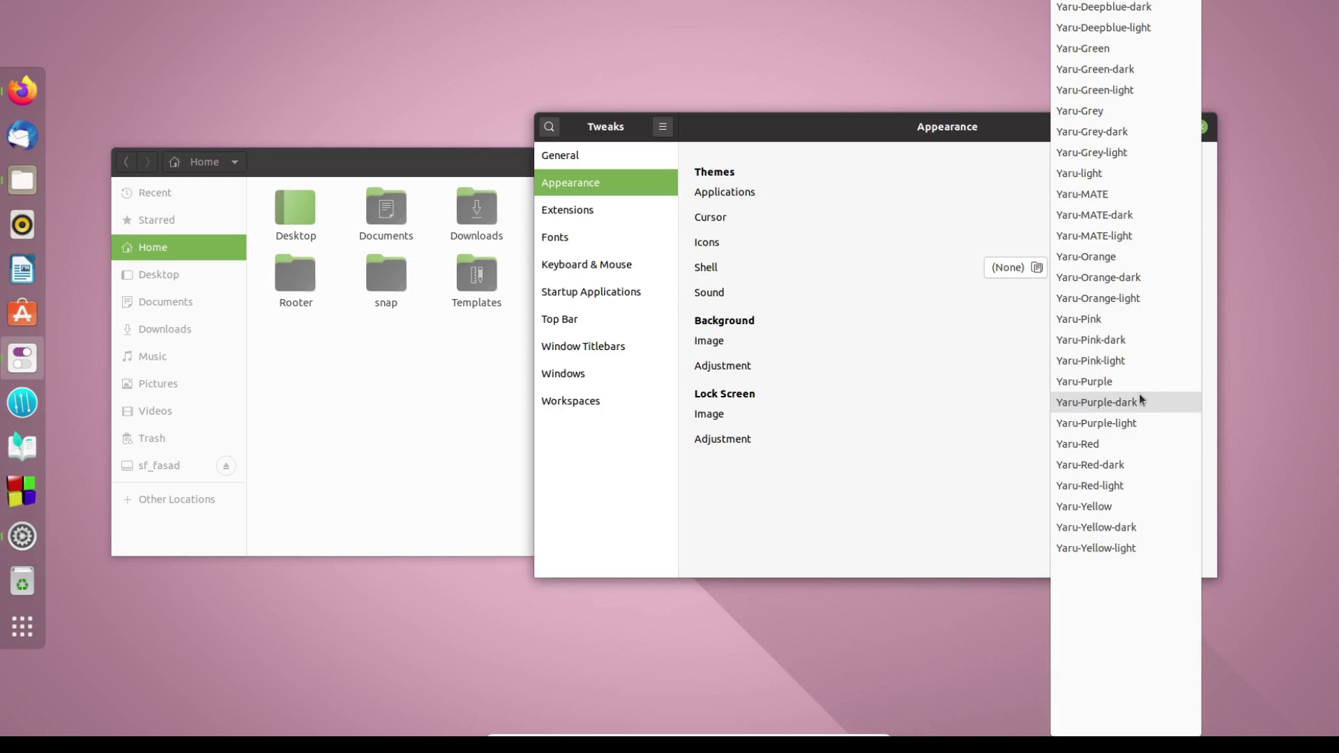
Step: Set Yaru-MATE.jpg from Yaru-Colors > Wallpapers as the desktop wallpaper
click(383, 494)
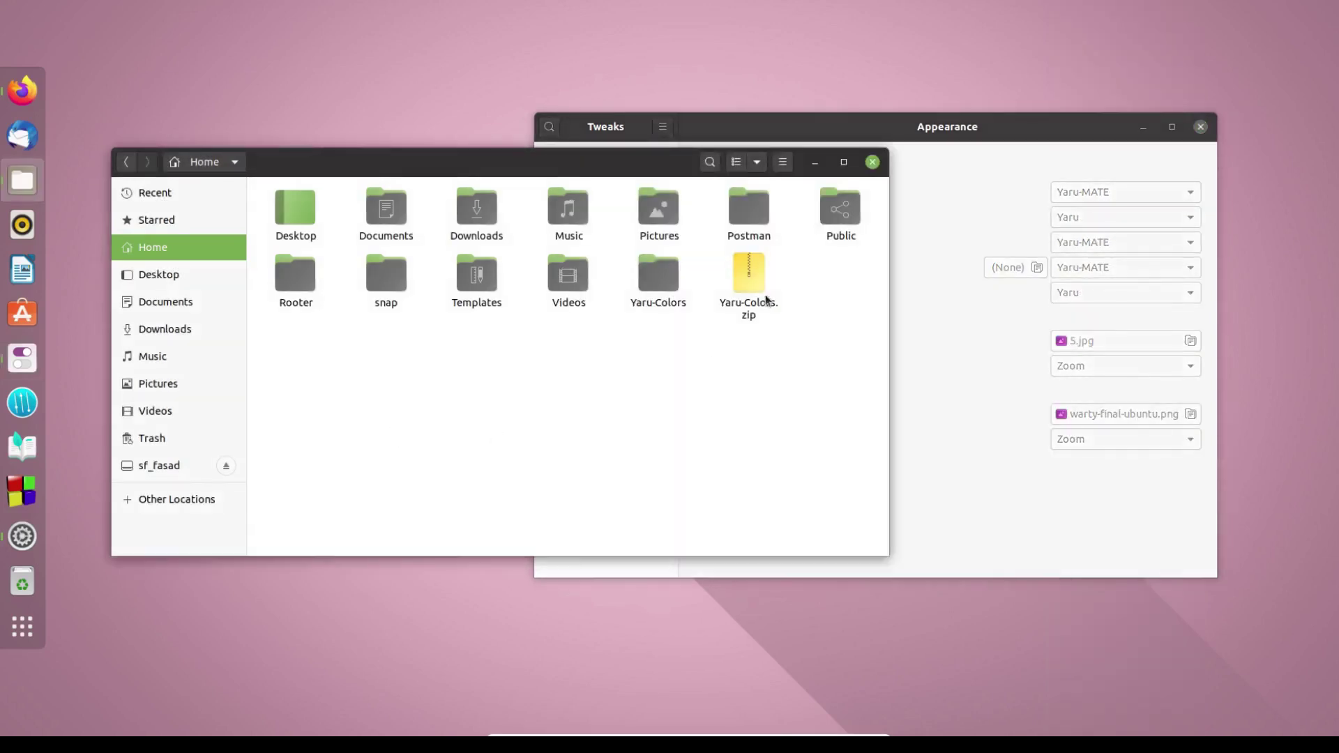
double_click(644, 277)
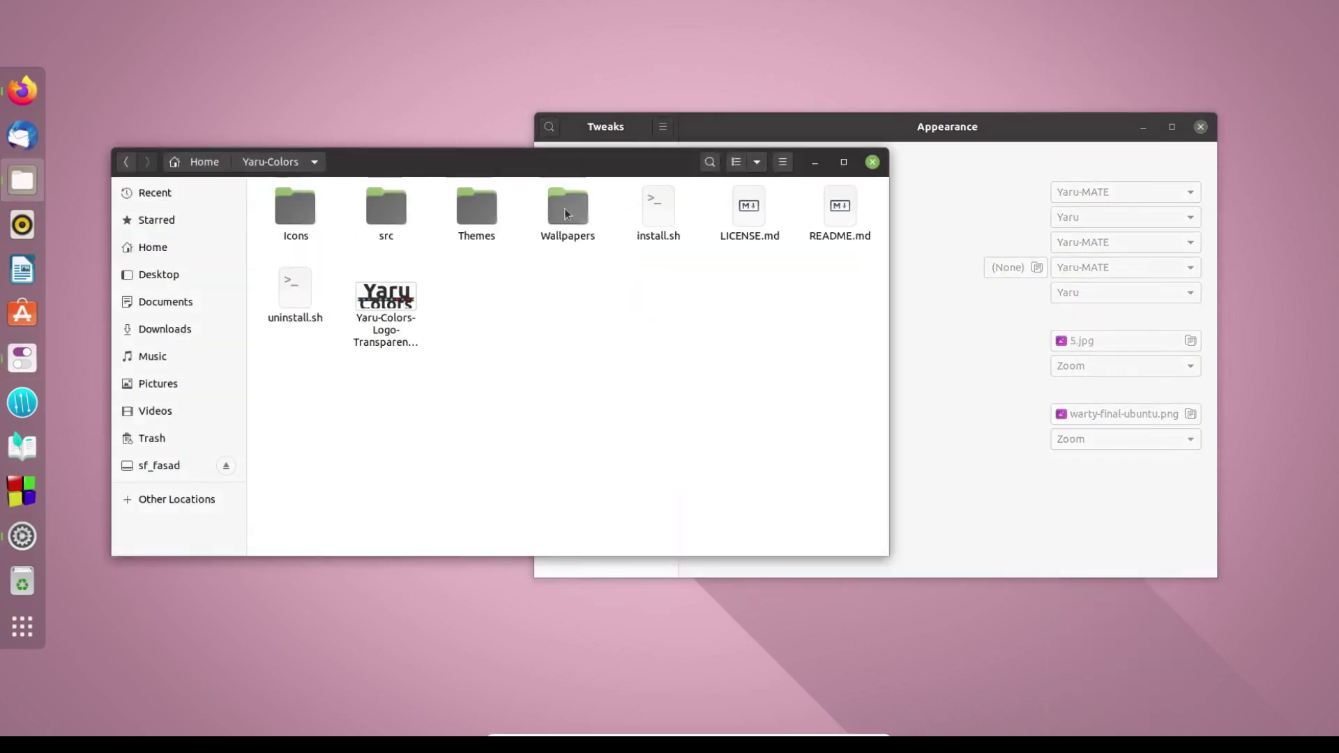
double_click(566, 213)
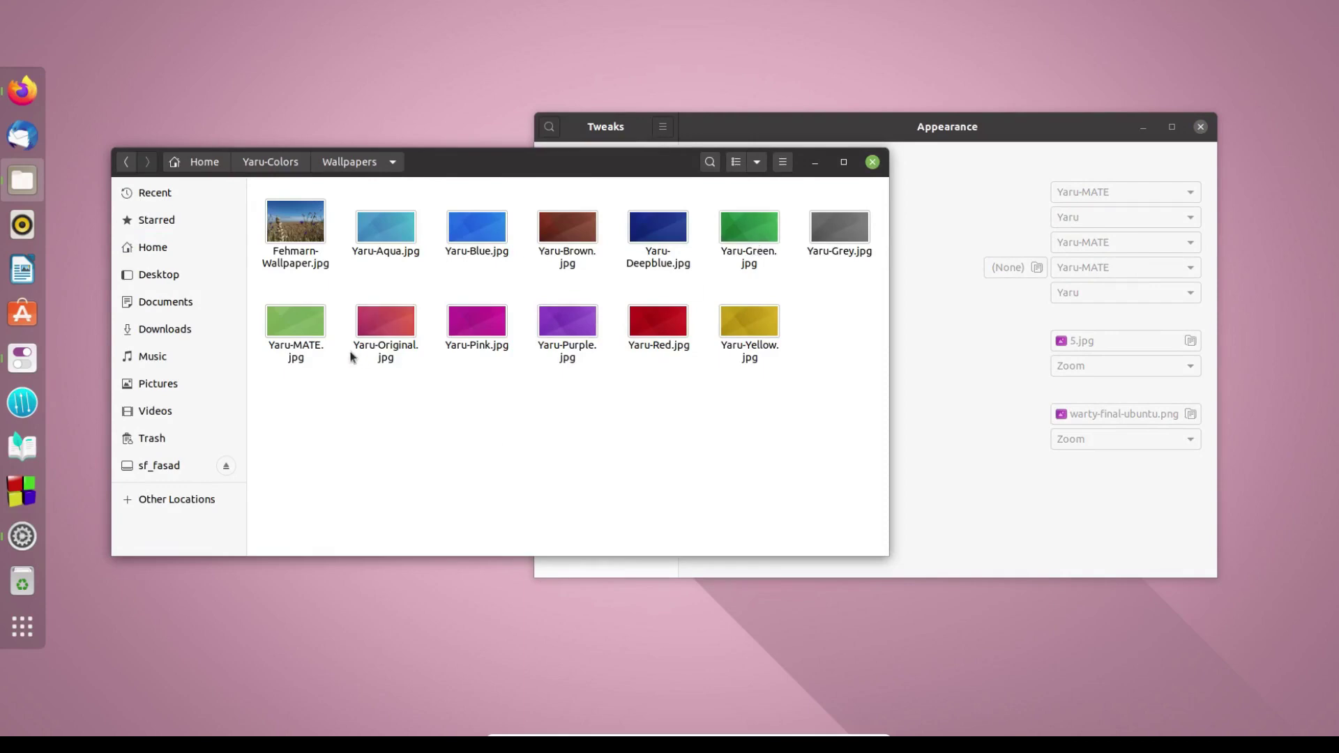
right_click(294, 332)
click(443, 493)
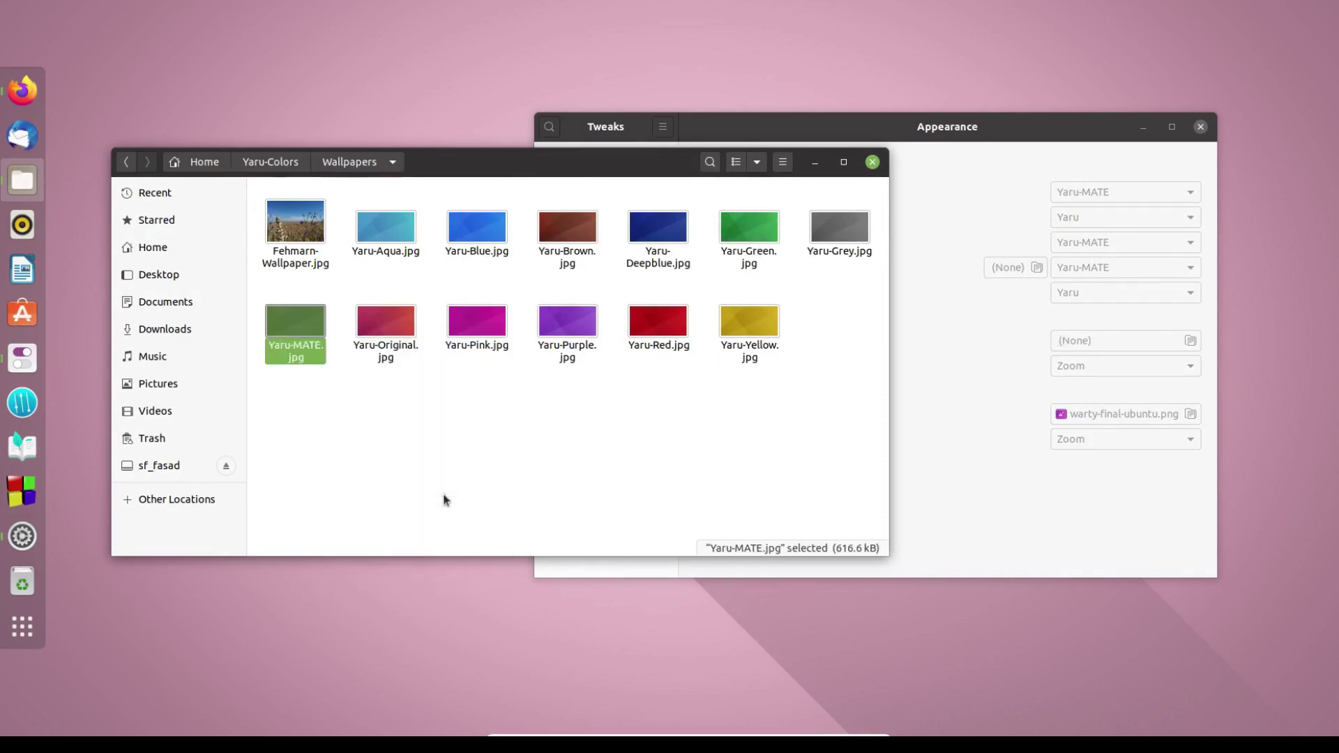
Step: Minimize Tweaks to reveal the green desktop and bring Files back to the Home folder
click(1145, 128)
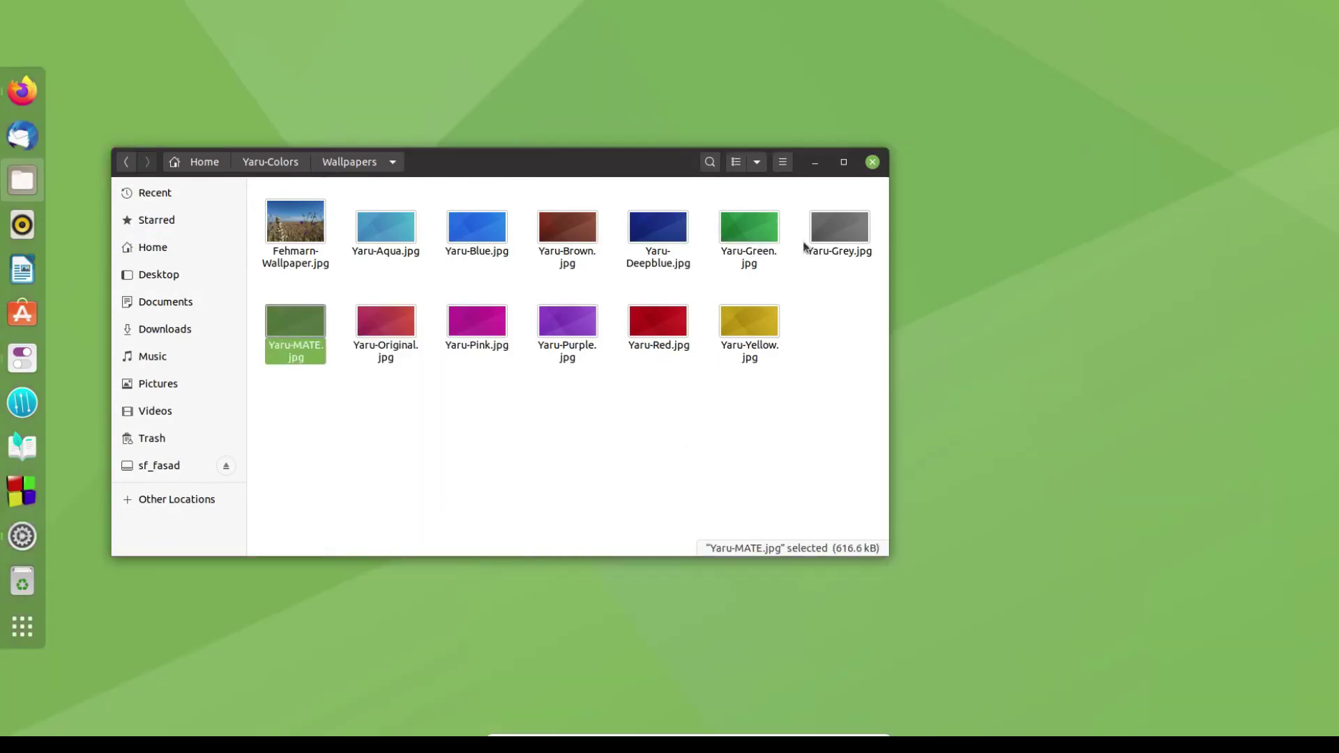
click(195, 246)
drag(543, 158, 720, 179)
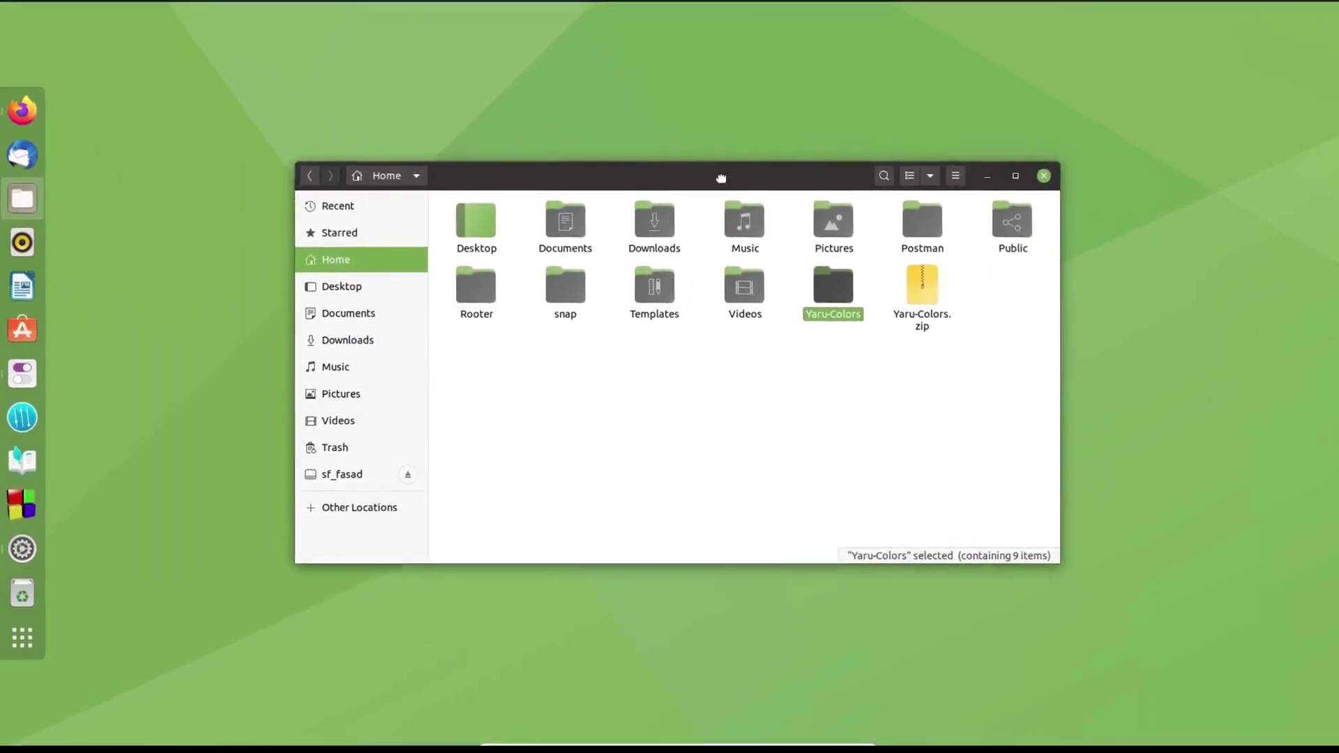
Step: Deselect the Yaru-Colors folder in the Home folder view
click(720, 448)
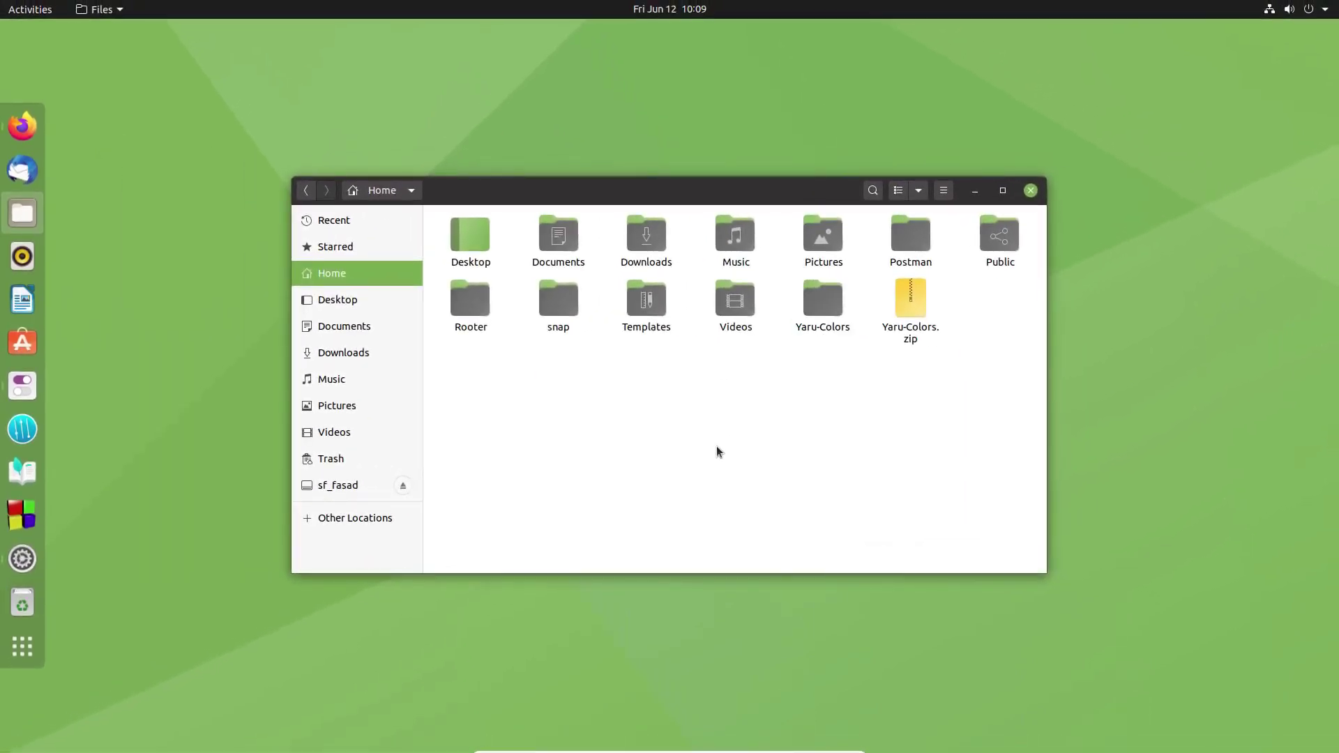